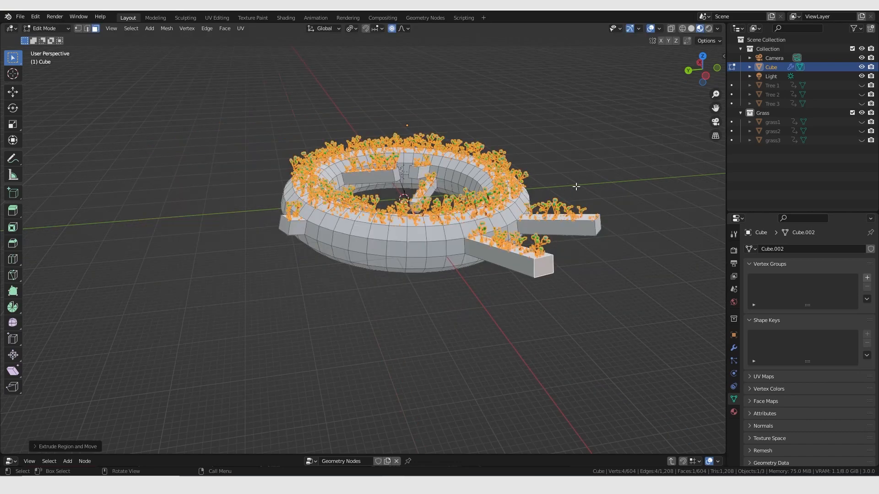
- Hide the viewport overlays and extrude the selected end face of the arm farther out from the ring
{"action": "middle_click_drag", "start_coordinate": [575, 187], "coordinate": [519, 201]}
{"action": "left_click", "coordinate": [651, 29]}
{"action": "key", "text": "e"}
{"action": "left_click", "coordinate": [554, 276]}
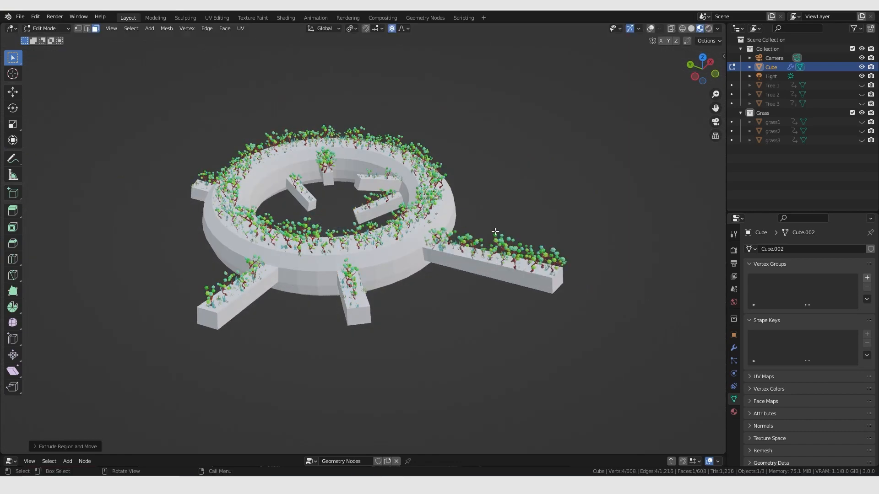
- Extrude two faces on the outer side of the ring, beside the long arm, into two more arms
{"action": "scroll", "coordinate": [450, 194], "scroll_direction": "up", "scroll_amount": 4}
{"action": "left_click", "coordinate": [445, 182]}
{"action": "key", "text": "e"}
{"action": "left_click", "coordinate": [547, 176]}
{"action": "left_click", "coordinate": [504, 157]}
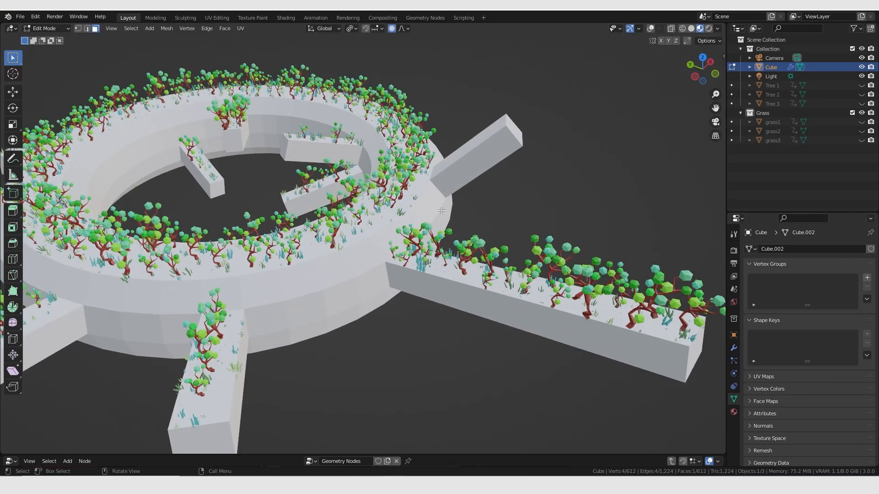
{"action": "key", "text": "e"}
{"action": "left_click", "coordinate": [631, 231]}
- Scale the whole mesh very slightly with the proportional editing size set to about 66.26
{"action": "scroll", "coordinate": [110, 167], "scroll_direction": "down", "scroll_amount": 3}
{"action": "middle_click_drag", "start_coordinate": [110, 167], "coordinate": [254, 186], "text": "shift"}
{"action": "key", "text": "a"}
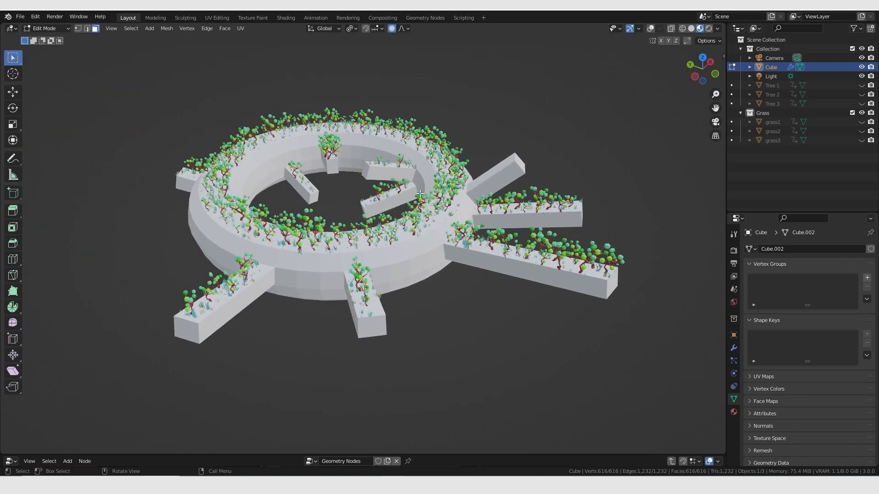
{"action": "key", "text": "s"}
{"action": "scroll", "coordinate": [420, 188], "scroll_direction": "down", "scroll_amount": 4}
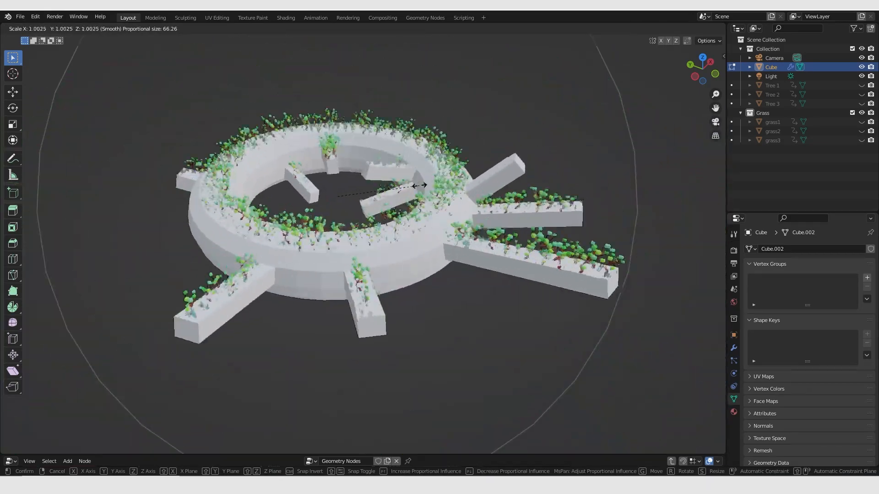
{"action": "left_click", "coordinate": [420, 186]}
- Reshape the ring by moving a vertex on its front and another on its outer side with proportional editing
{"action": "key", "text": "1"}
{"action": "left_click", "coordinate": [406, 248]}
{"action": "key", "text": "g"}
{"action": "left_click", "coordinate": [442, 263]}
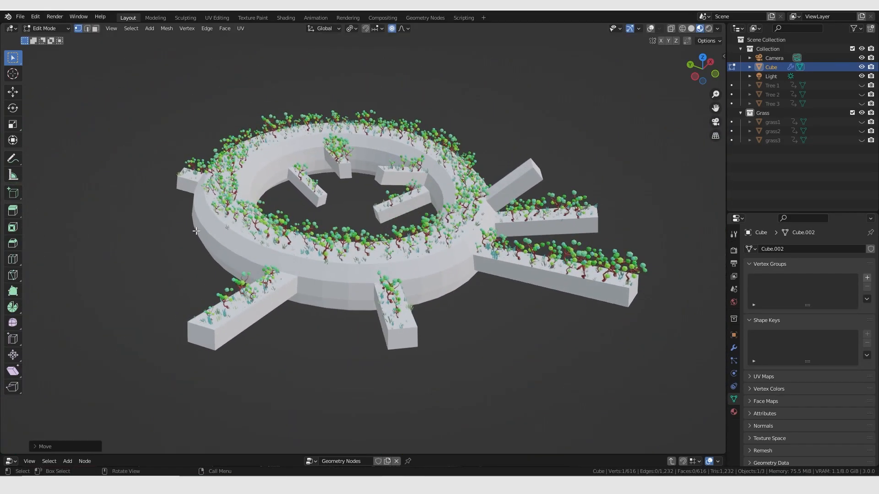
{"action": "left_click", "coordinate": [196, 231]}
{"action": "key", "text": "g"}
{"action": "left_click", "coordinate": [129, 218]}
- Extrude a face on the inner wall of the ring into a short stub pointing toward the centre
{"action": "middle_click_drag", "start_coordinate": [129, 215], "coordinate": [160, 221]}
{"action": "middle_click_drag", "start_coordinate": [158, 157], "coordinate": [286, 202], "text": "shift"}
{"action": "scroll", "coordinate": [286, 202], "scroll_direction": "up", "scroll_amount": 4}
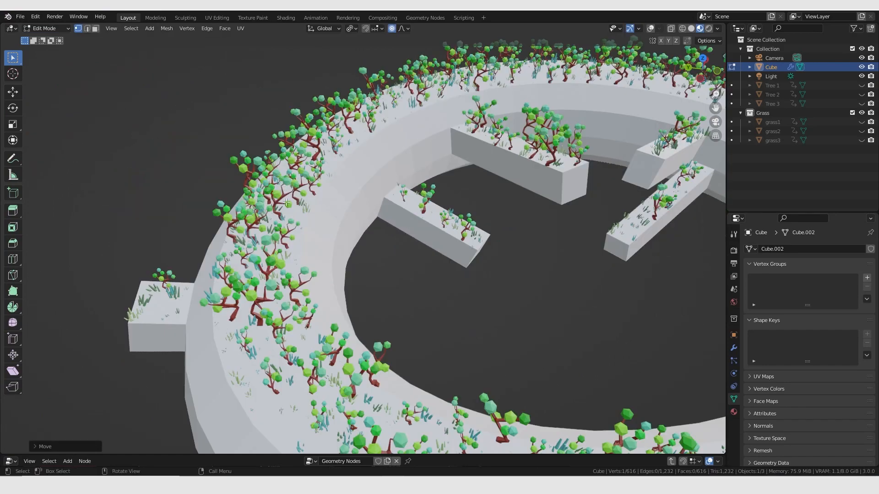
{"action": "key", "text": "3"}
{"action": "left_click", "coordinate": [287, 202]}
{"action": "key", "text": "e"}
{"action": "left_click", "coordinate": [472, 208]}
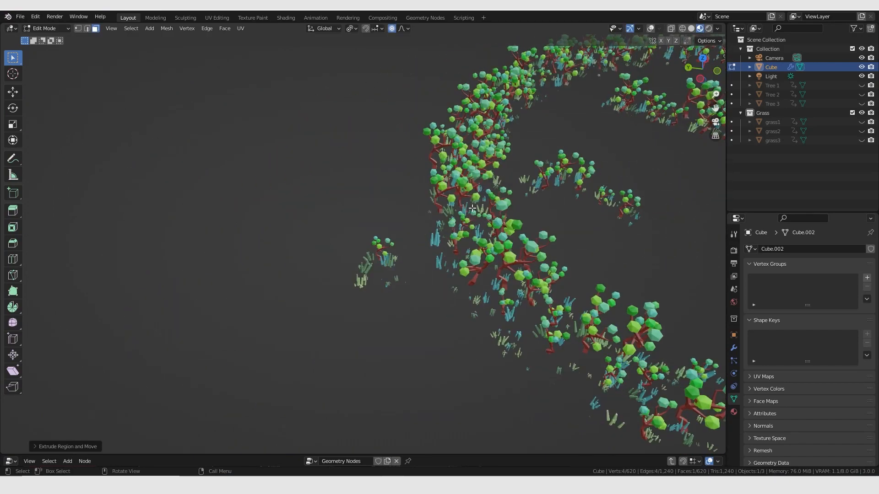
{"action": "key", "text": "ctrl+z"}
- Move the vertex selection on the ring with proportional editing, mainly about 10.55 m along Y
{"action": "key", "text": "1"}
{"action": "key", "text": "g"}
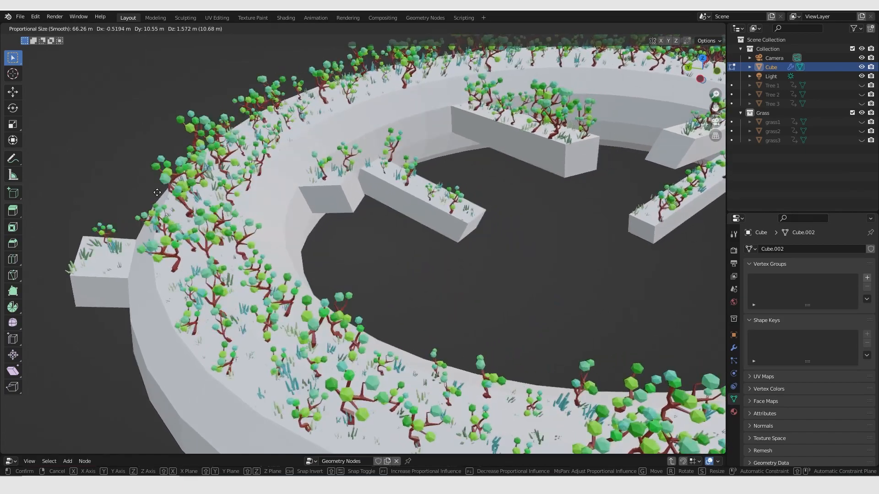
{"action": "left_click", "coordinate": [157, 192]}
- Scale the whole mesh down so that fewer trees and grass clumps are scattered over it
{"action": "scroll", "coordinate": [274, 190], "scroll_direction": "down", "scroll_amount": 4}
{"action": "middle_click_drag", "start_coordinate": [567, 197], "coordinate": [459, 182], "text": "shift"}
{"action": "key", "text": "a"}
{"action": "key", "text": "s"}
{"action": "left_click", "coordinate": [385, 189]}
- Try a rotation of the whole mesh, replacing it with a scale up by about 3
{"action": "scroll", "coordinate": [384, 189], "scroll_direction": "up", "scroll_amount": 2}
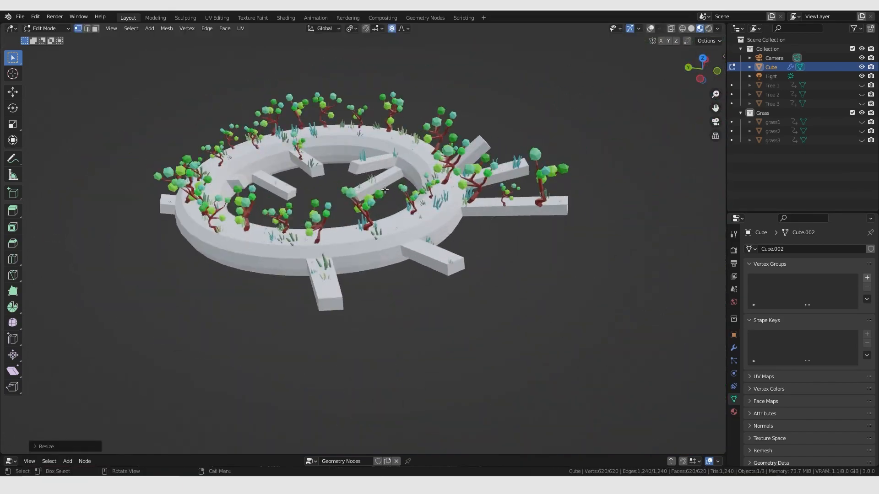
{"action": "scroll", "coordinate": [385, 189], "scroll_direction": "up", "scroll_amount": 2}
{"action": "key", "text": "r"}
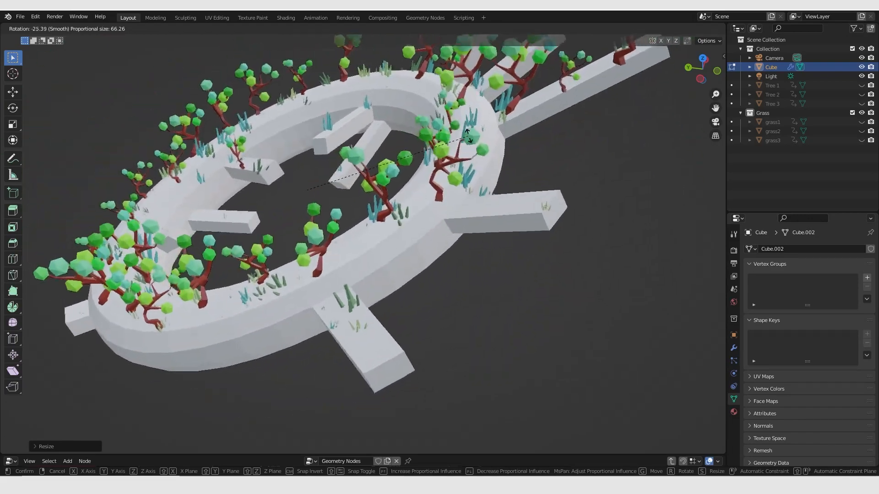
{"action": "key", "text": "s"}
{"action": "scroll", "coordinate": [540, 160], "scroll_direction": "down", "scroll_amount": 1}
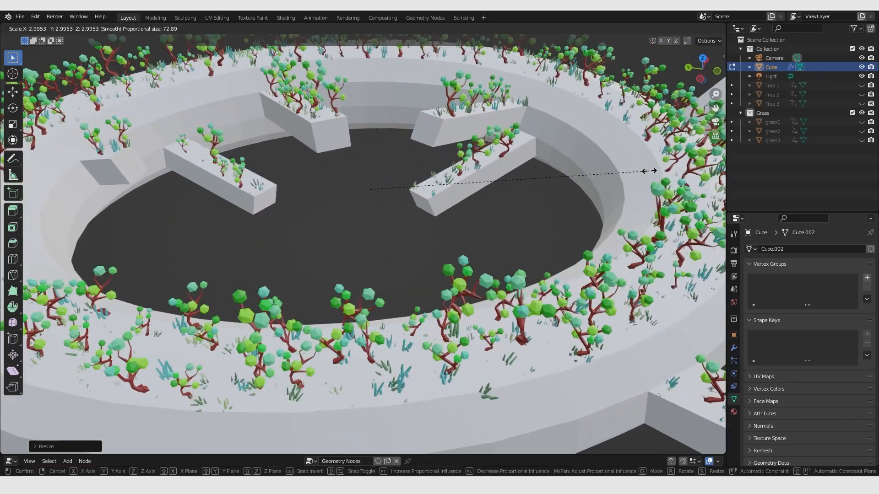
{"action": "key", "text": "Return"}
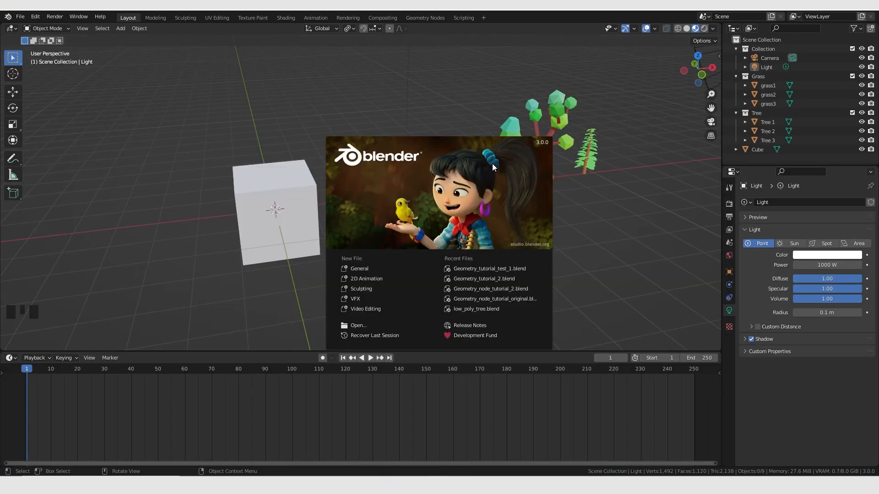
- Dismiss the splash screen, switch the timeline area to the Geometry Node Editor, and create a new node tree for the cube
{"action": "left_click", "coordinate": [243, 299]}
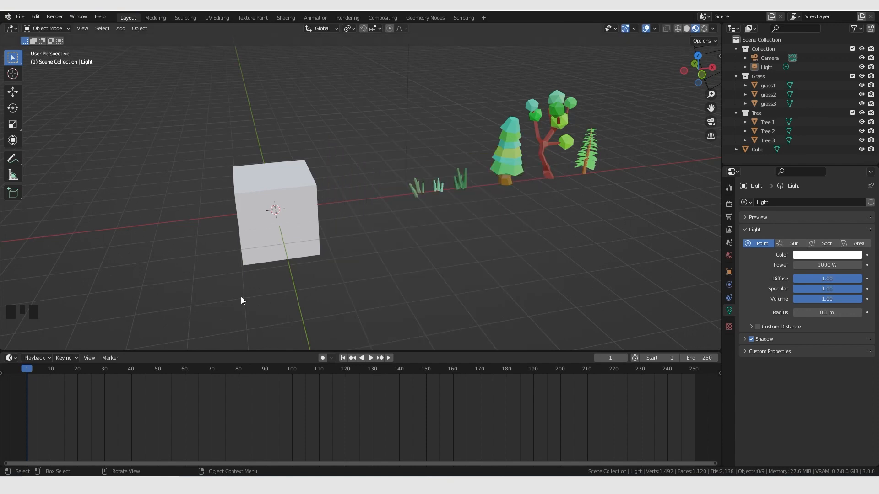
{"action": "left_click", "coordinate": [11, 358]}
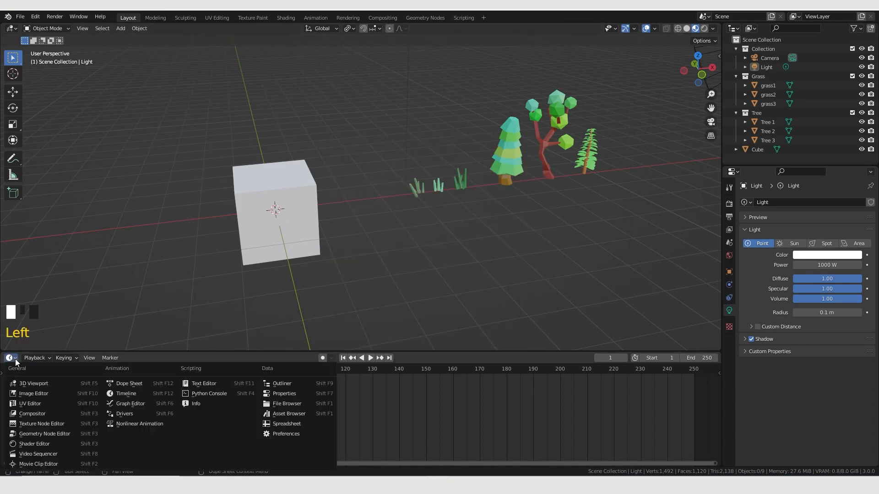
{"action": "left_click", "coordinate": [51, 434]}
{"action": "left_click", "coordinate": [278, 200]}
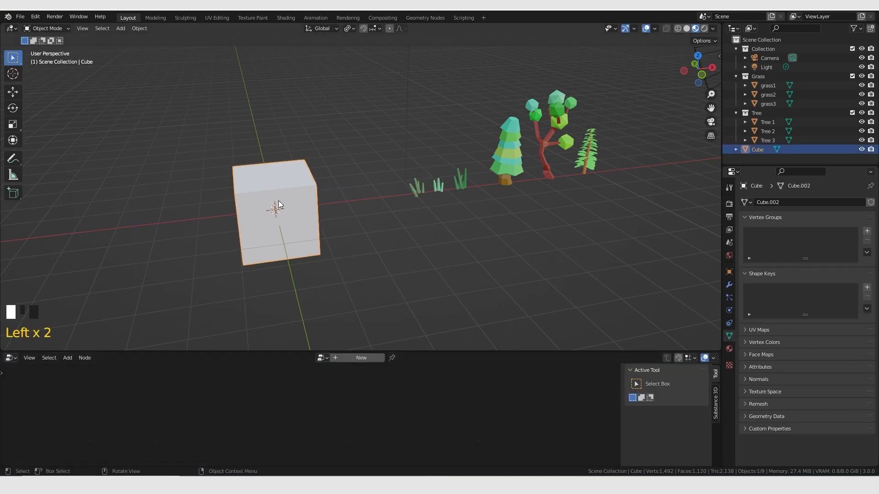
{"action": "left_click", "coordinate": [361, 359]}
- Move the Group Input and Group Output nodes farther apart to make room between them
{"action": "scroll", "coordinate": [306, 436], "scroll_direction": "up", "scroll_amount": 5}
{"action": "scroll", "coordinate": [305, 432], "scroll_direction": "up", "scroll_amount": 5}
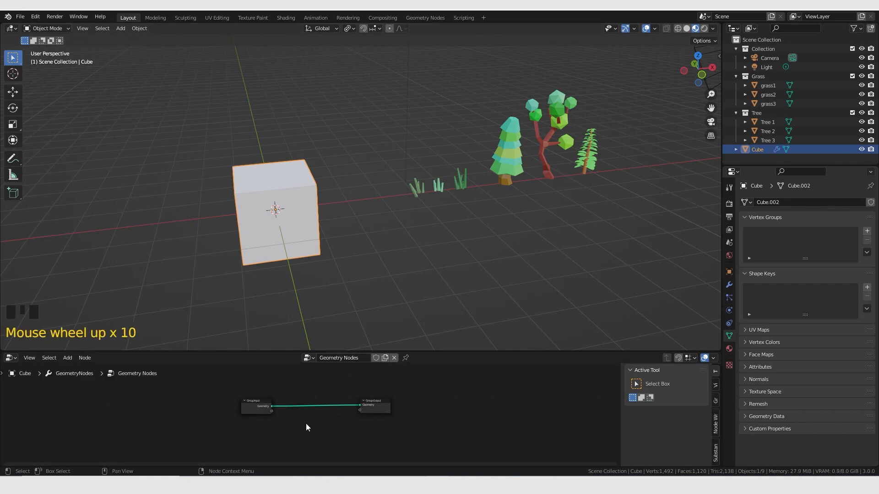
{"action": "scroll", "coordinate": [306, 424], "scroll_direction": "up", "scroll_amount": 5}
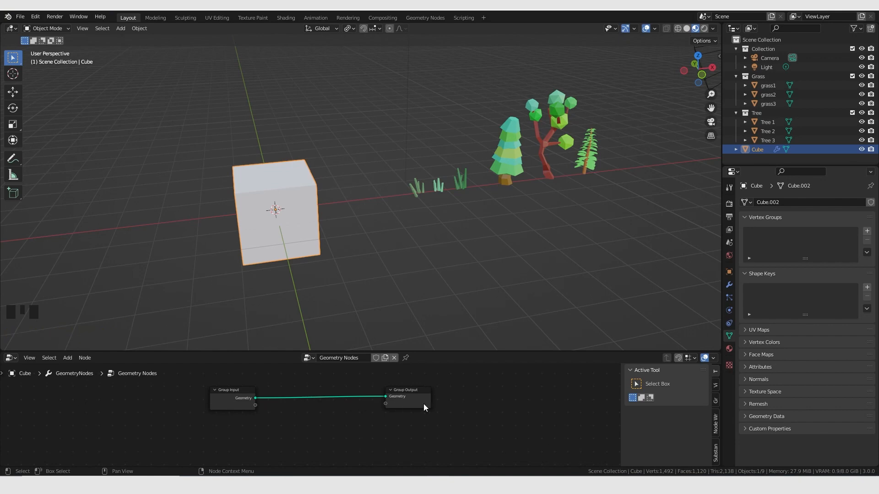
{"action": "left_click", "coordinate": [233, 393]}
{"action": "key", "text": "g"}
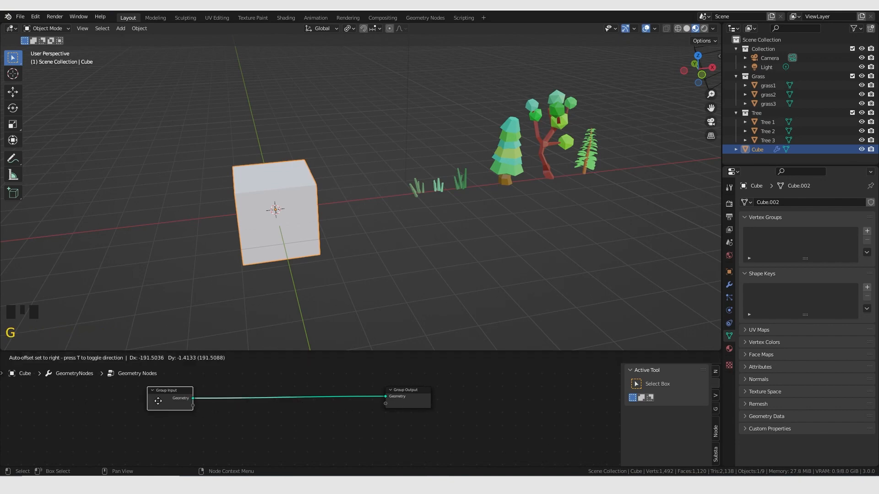
{"action": "left_click", "coordinate": [157, 402]}
{"action": "left_click", "coordinate": [412, 403]}
{"action": "key", "text": "g"}
{"action": "left_click", "coordinate": [470, 401]}
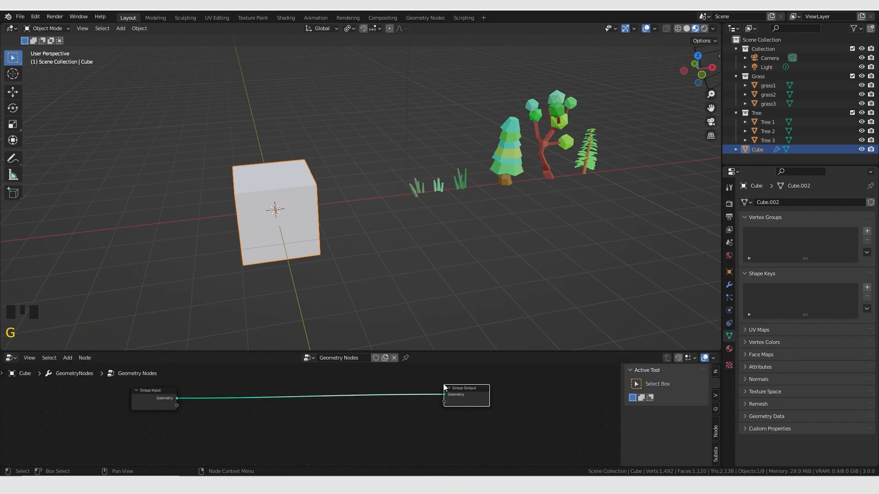
{"action": "scroll", "coordinate": [336, 408], "scroll_direction": "down", "scroll_amount": 6}
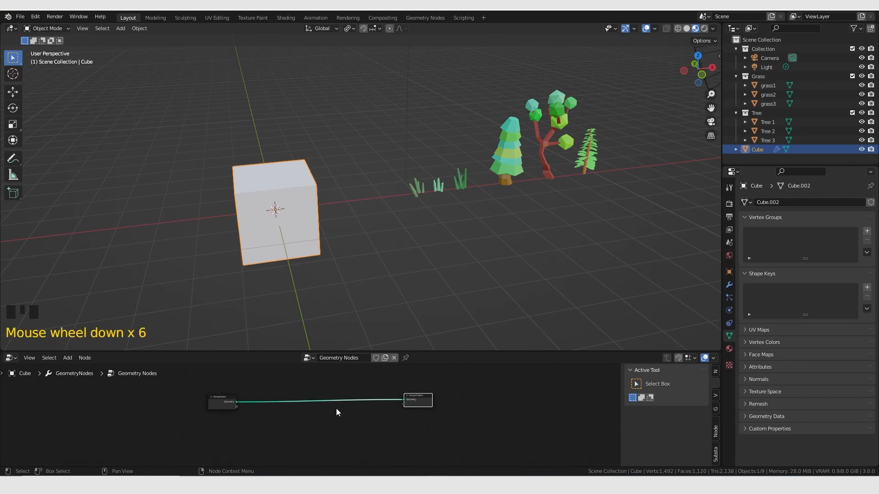
{"action": "mouse_move", "coordinate": [336, 409]}
{"action": "middle_mouse_down"}
{"action": "mouse_move", "coordinate": [341, 434]}
{"action": "mouse_move", "coordinate": [346, 395]}
{"action": "middle_mouse_up"}
{"action": "scroll", "coordinate": [367, 402], "scroll_direction": "up", "scroll_amount": 4}
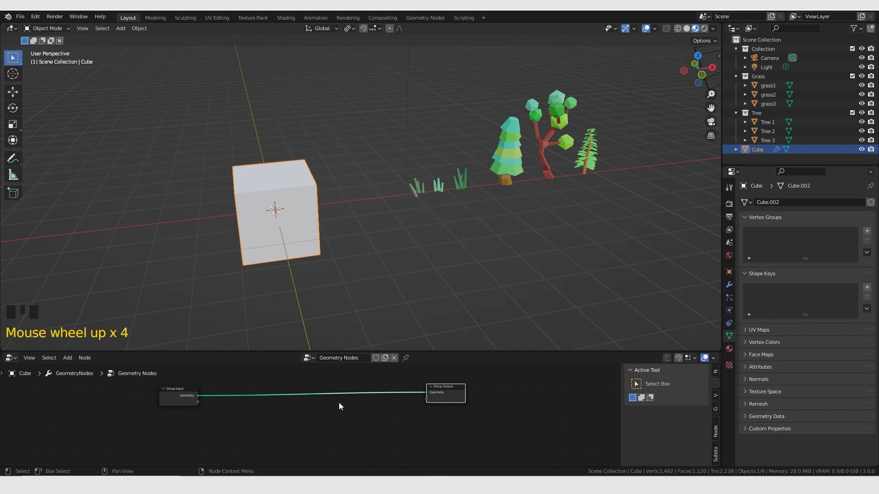
{"action": "scroll", "coordinate": [339, 403], "scroll_direction": "down", "scroll_amount": 4}
{"action": "scroll", "coordinate": [339, 402], "scroll_direction": "up", "scroll_amount": 4}
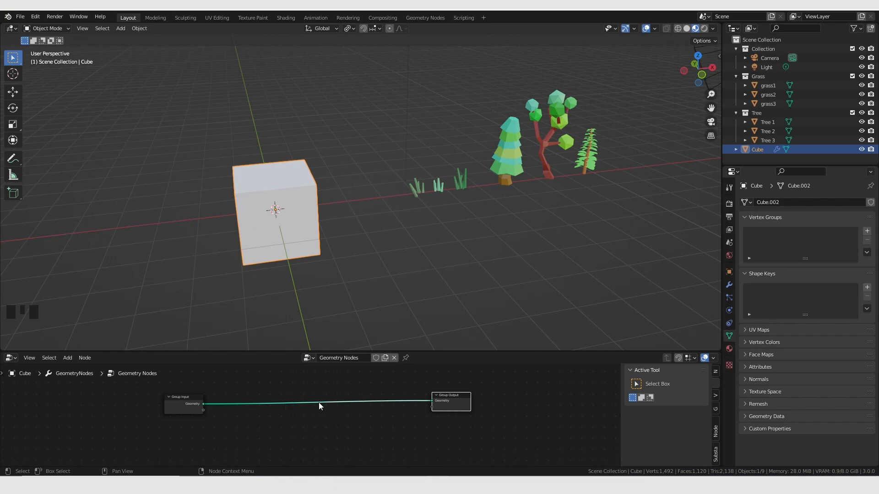
{"action": "middle_click_drag", "start_coordinate": [330, 422], "coordinate": [339, 414]}
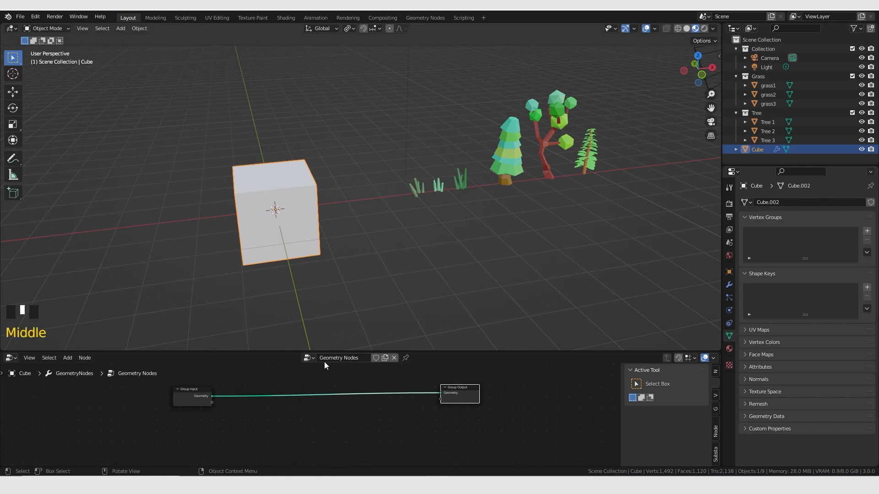
{"action": "scroll", "coordinate": [329, 429], "scroll_direction": "down", "scroll_amount": 2}
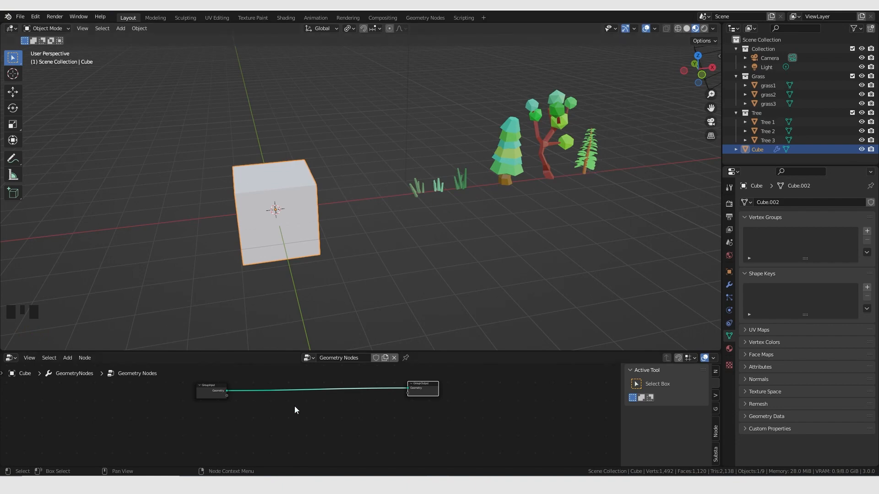
- Add a Distribute Points on Faces node onto the link between Group Input and Group Output
{"action": "scroll", "coordinate": [294, 415], "scroll_direction": "up", "scroll_amount": 2}
{"action": "middle_click_drag", "start_coordinate": [296, 418], "coordinate": [302, 432]}
{"action": "key", "text": "shift+a"}
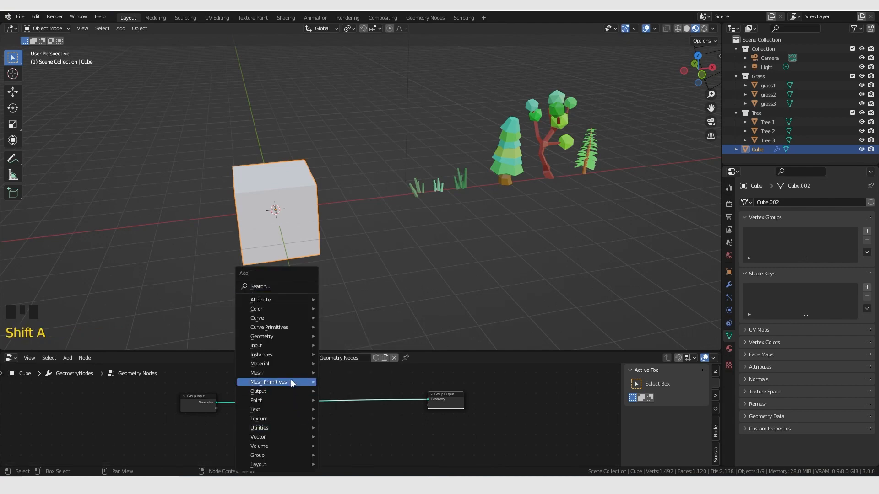
{"action": "mouse_move", "coordinate": [286, 400]}
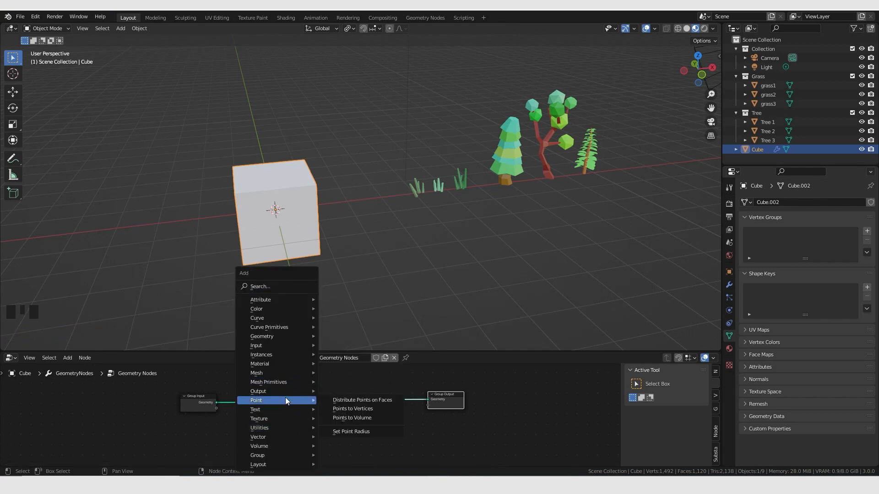
{"action": "left_click", "coordinate": [345, 399]}
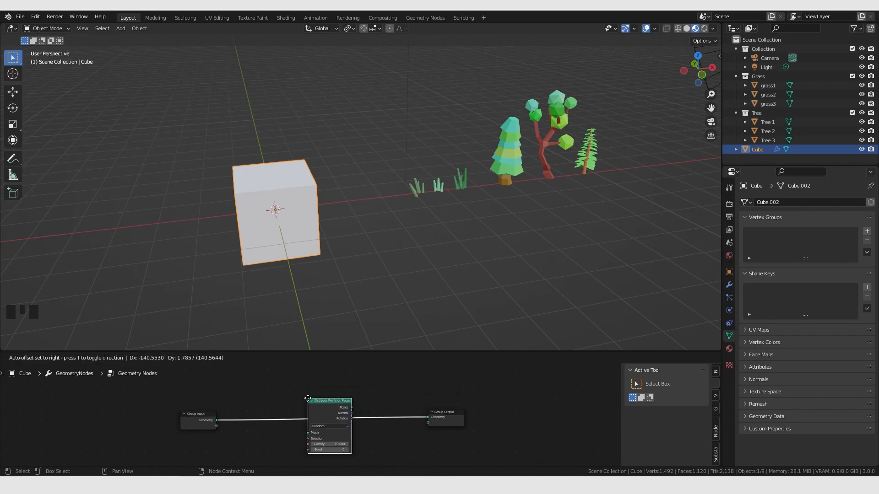
{"action": "left_click", "coordinate": [308, 398]}
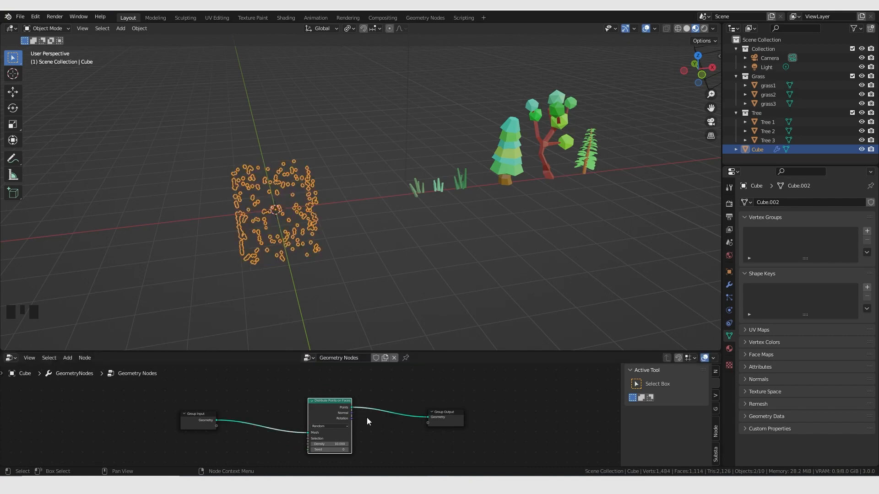
- Enlarge the node editor area upward to give the node tree more room
{"action": "middle_click_drag", "start_coordinate": [392, 451], "coordinate": [382, 437]}
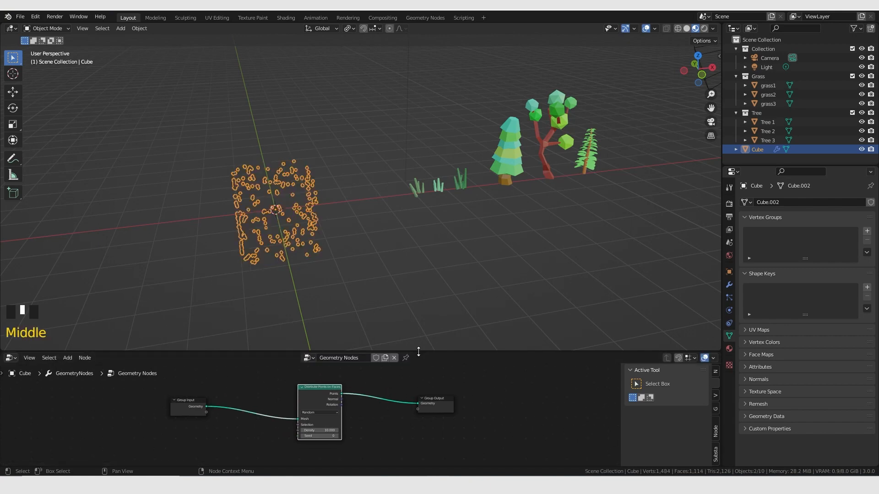
{"action": "left_click_drag", "start_coordinate": [416, 353], "coordinate": [416, 281]}
{"action": "scroll", "coordinate": [279, 297], "scroll_direction": "up", "scroll_amount": 1}
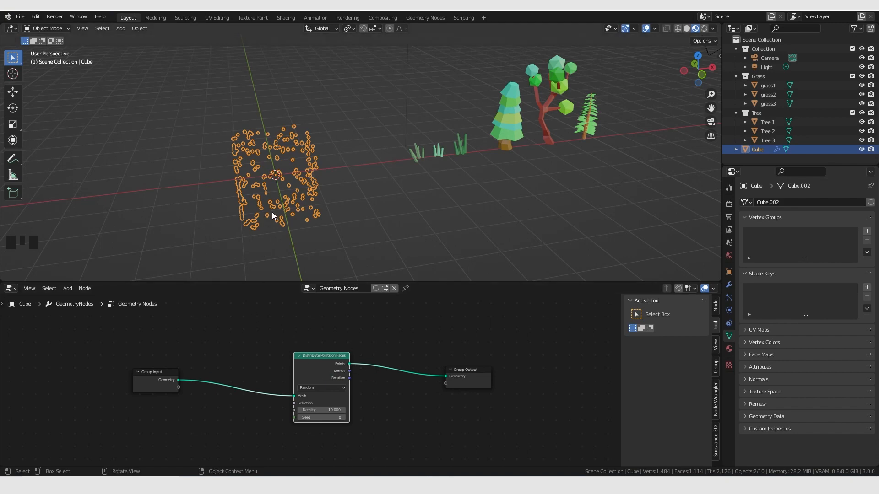
- Add a Join Geometry node in the free space above the Distribute Points on Faces node
{"action": "left_click", "coordinate": [317, 324]}
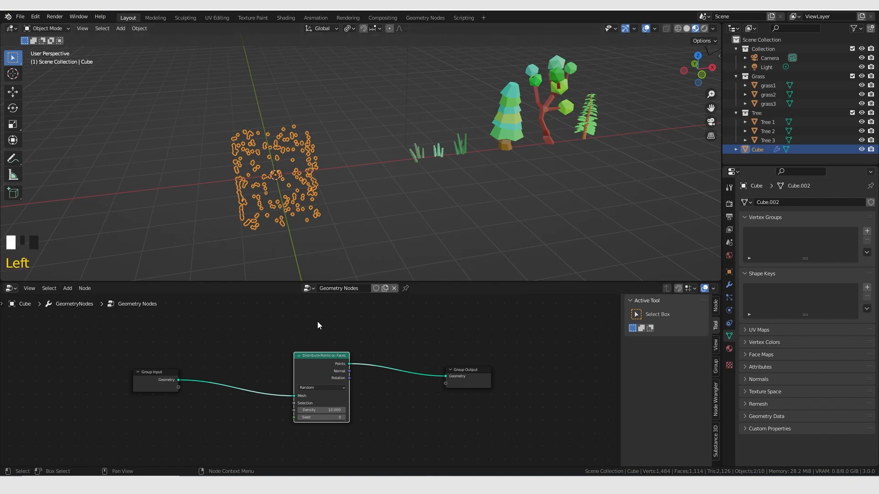
{"action": "key", "text": "shift+a"}
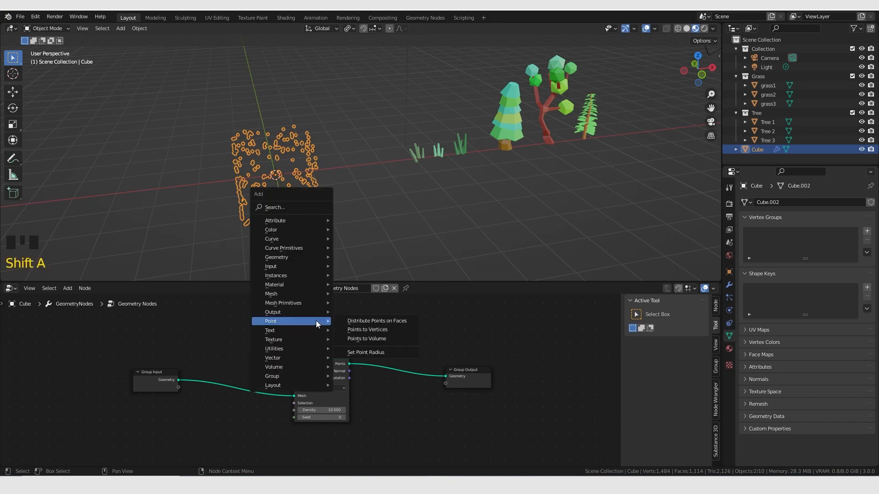
{"action": "mouse_move", "coordinate": [308, 259]}
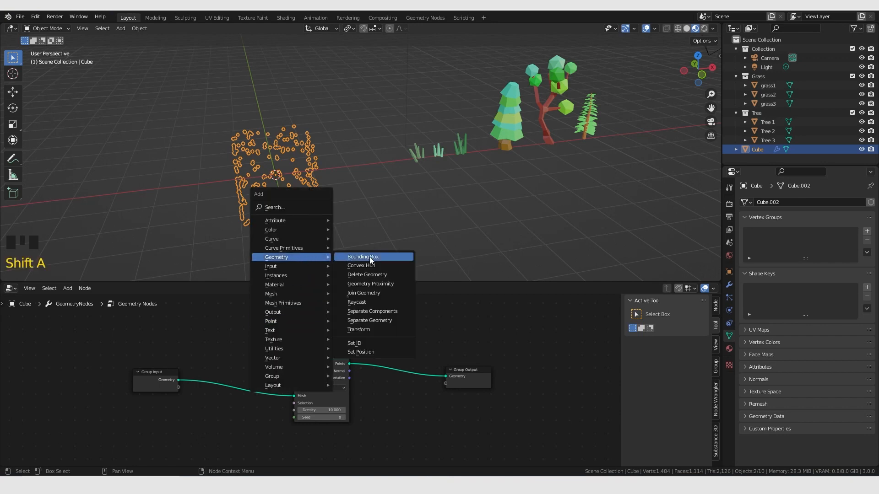
{"action": "left_click", "coordinate": [375, 296]}
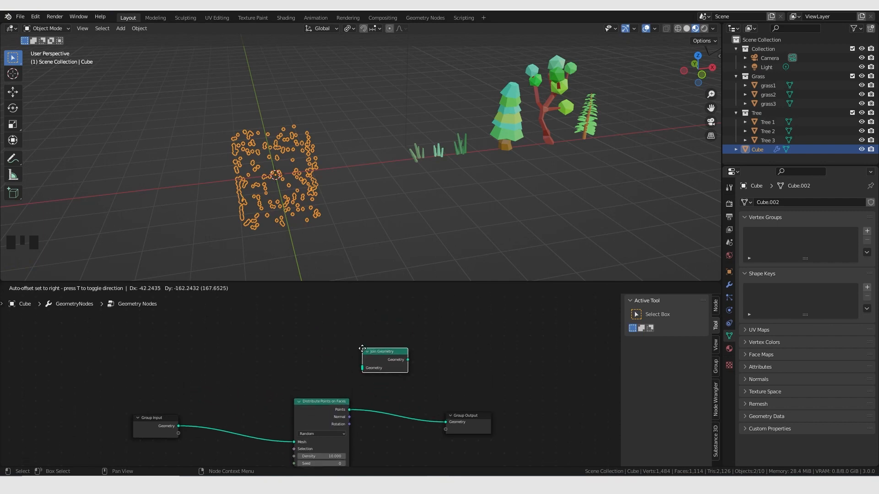
{"action": "left_click", "coordinate": [363, 351]}
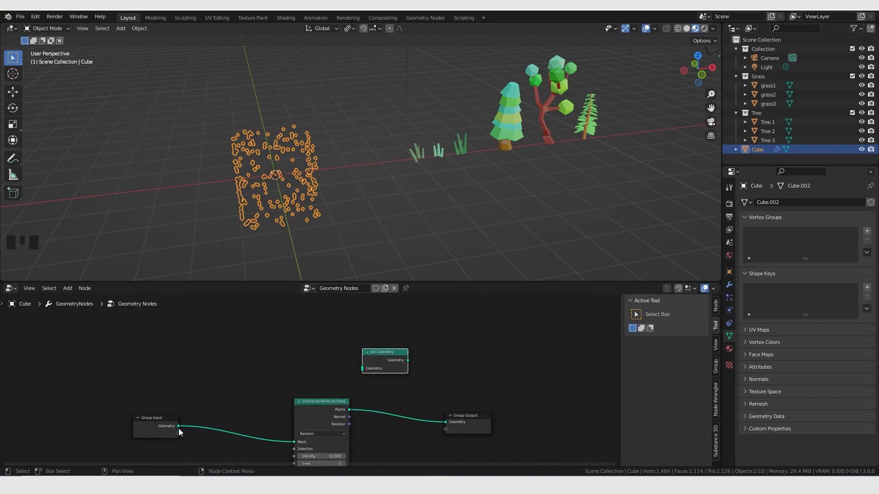
- Feed the Group Input geometry and the distributed points into Join Geometry, and connect its output to Group Output
{"action": "left_click_drag", "start_coordinate": [178, 427], "coordinate": [362, 367]}
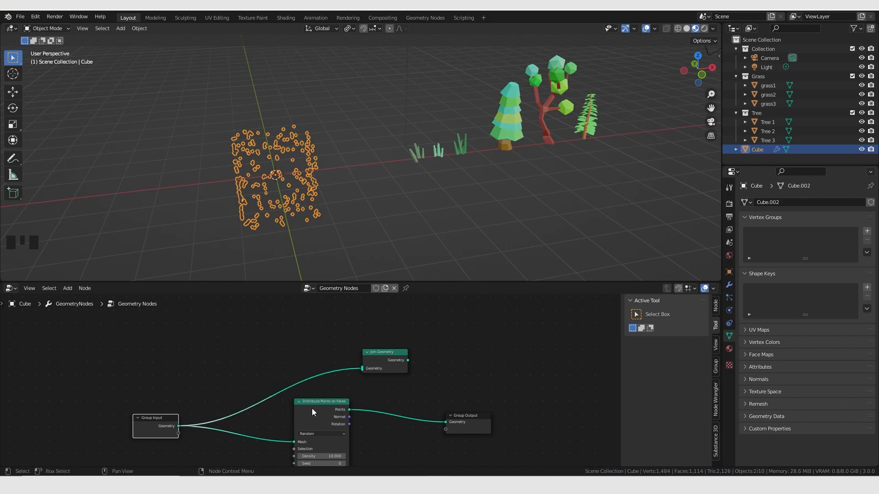
{"action": "scroll", "coordinate": [318, 417], "scroll_direction": "up", "scroll_amount": 3}
{"action": "middle_click_drag", "start_coordinate": [334, 412], "coordinate": [322, 400]}
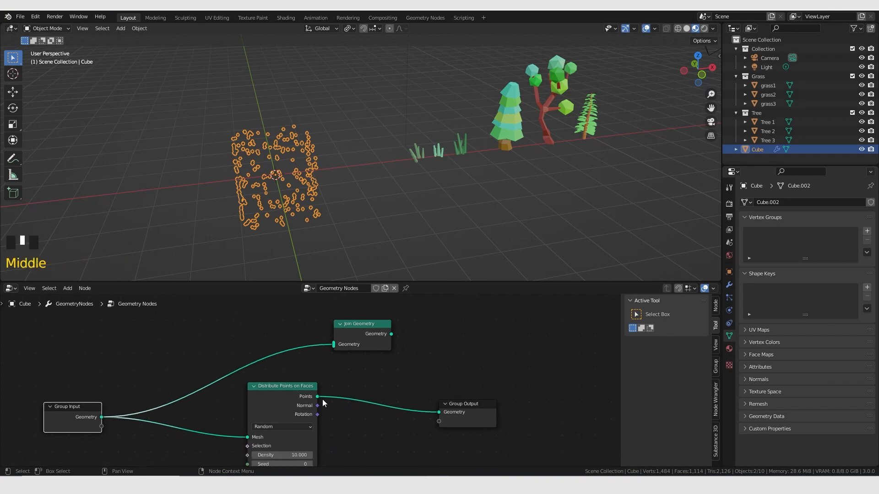
{"action": "left_click_drag", "start_coordinate": [319, 397], "coordinate": [333, 348]}
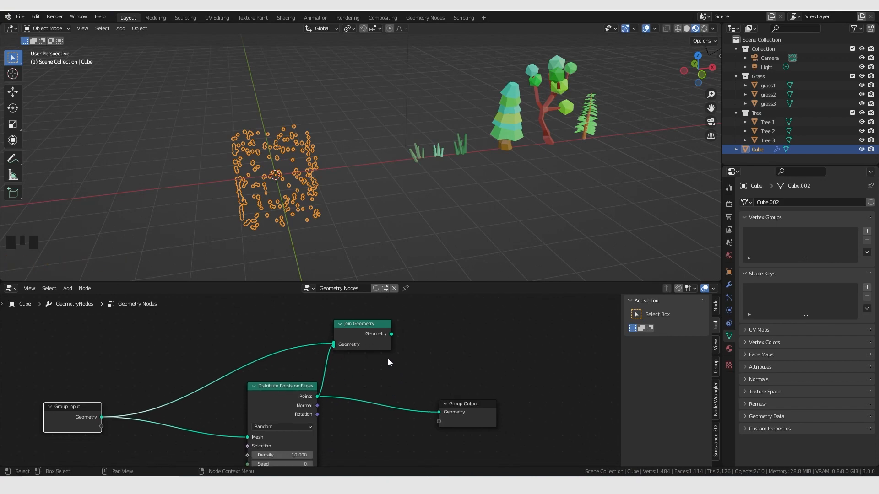
{"action": "left_click_drag", "start_coordinate": [391, 334], "coordinate": [400, 349]}
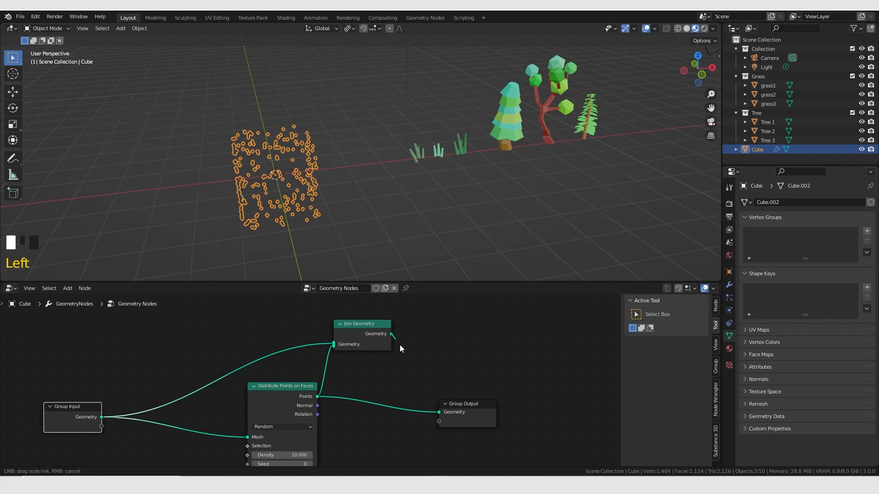
{"action": "left_click_drag", "start_coordinate": [424, 390], "coordinate": [438, 411]}
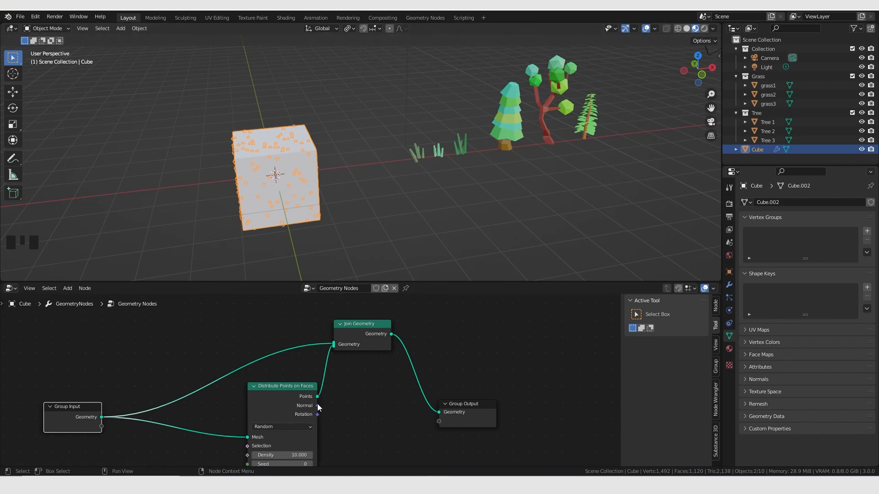
- Delete the Join Geometry node together with its links and undo the deletion
{"action": "left_click", "coordinate": [281, 402]}
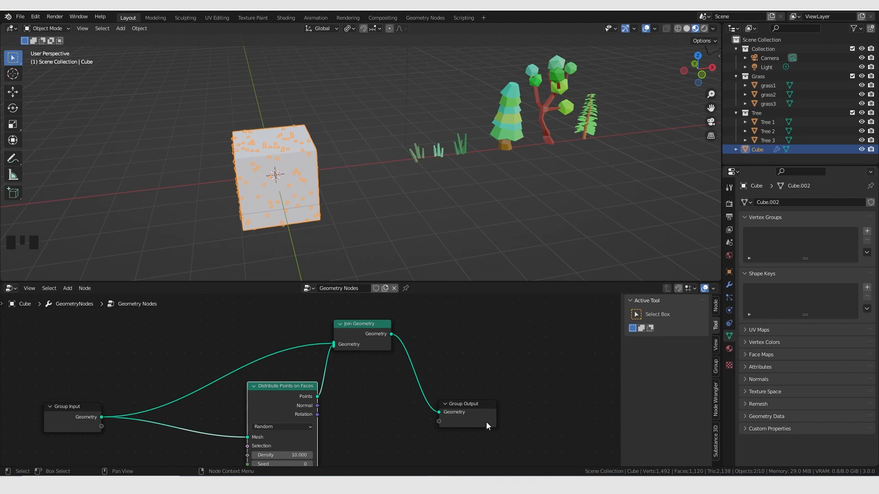
{"action": "left_click", "coordinate": [364, 340]}
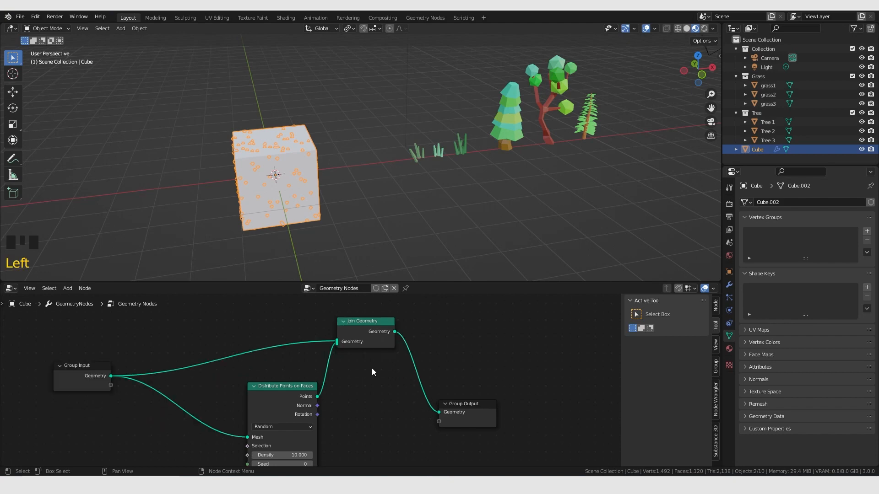
{"action": "left_click", "coordinate": [371, 344]}
{"action": "key", "text": "x"}
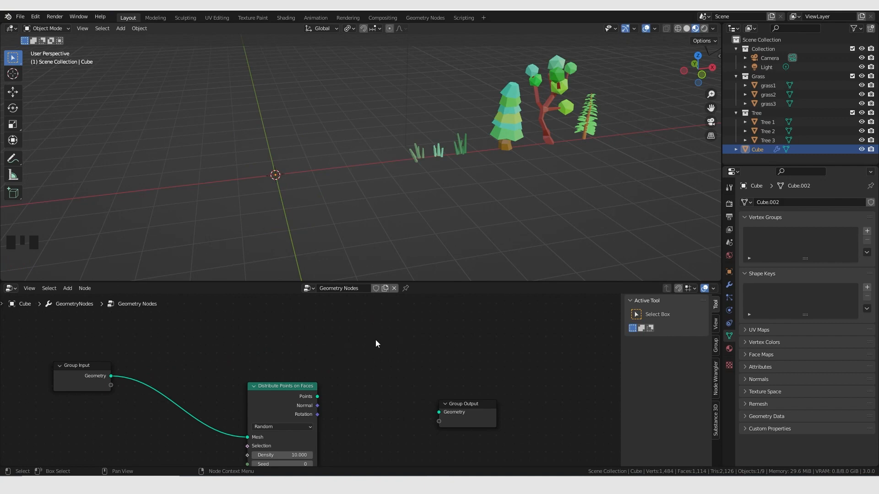
{"action": "key", "text": "ctrl+z"}
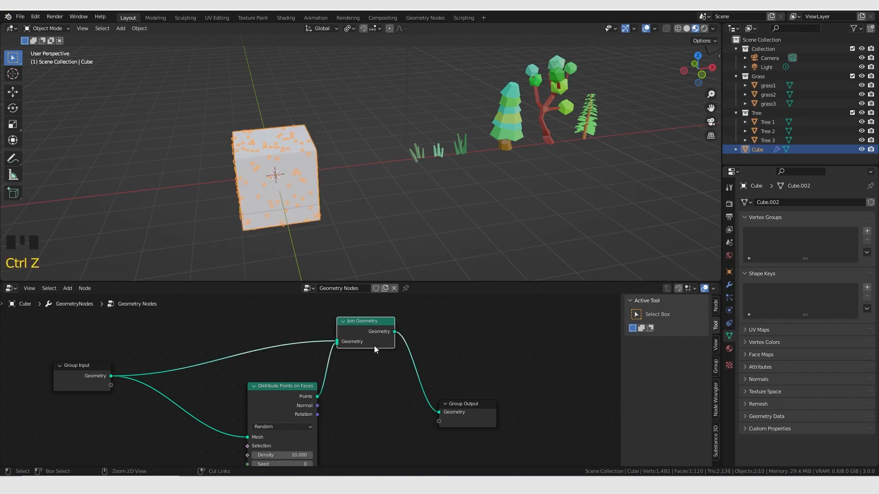
- Delete the Join Geometry node with its links reconnected across the gap, and undo the deletion
{"action": "left_click", "coordinate": [367, 340]}
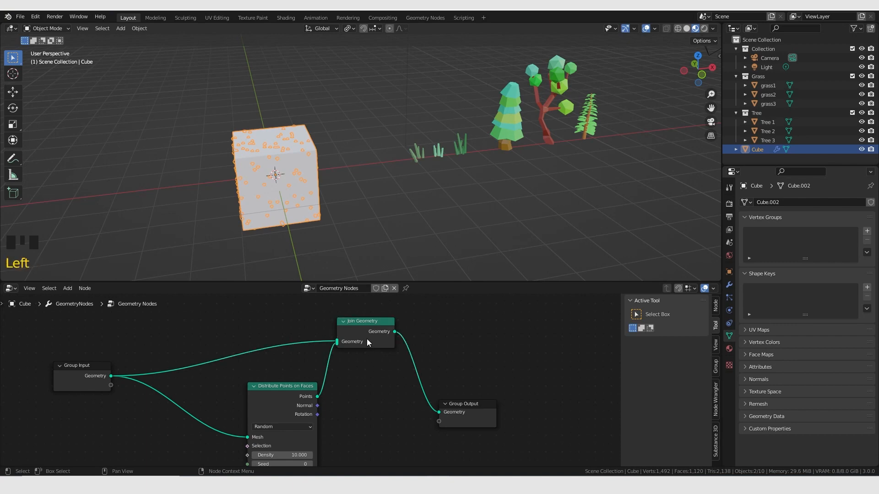
{"action": "left_click", "coordinate": [375, 342]}
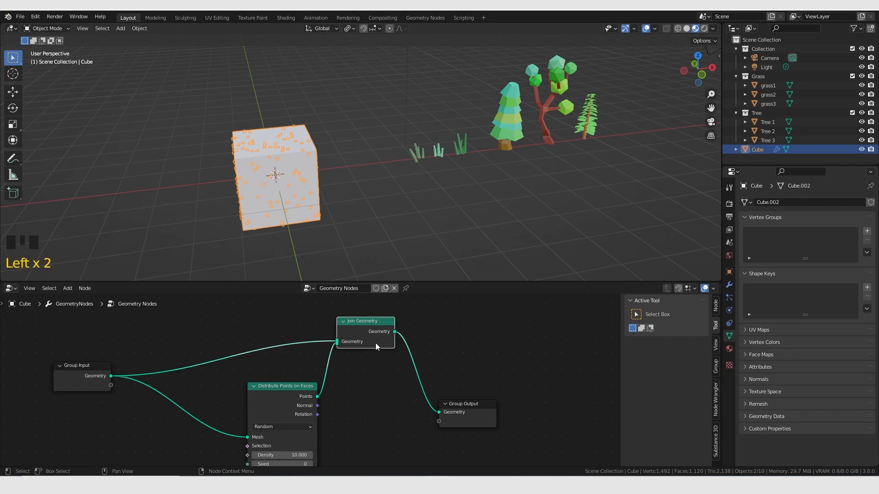
{"action": "key", "text": "ctrl+x"}
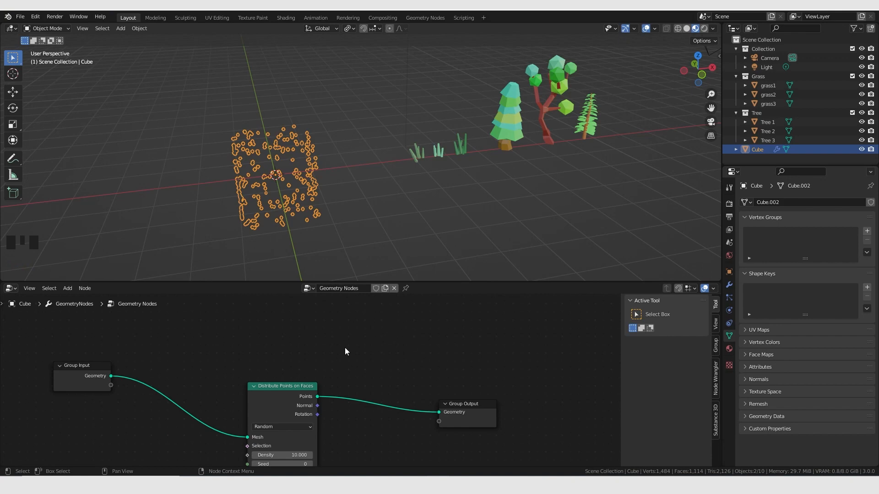
{"action": "key", "text": "ctrl+z"}
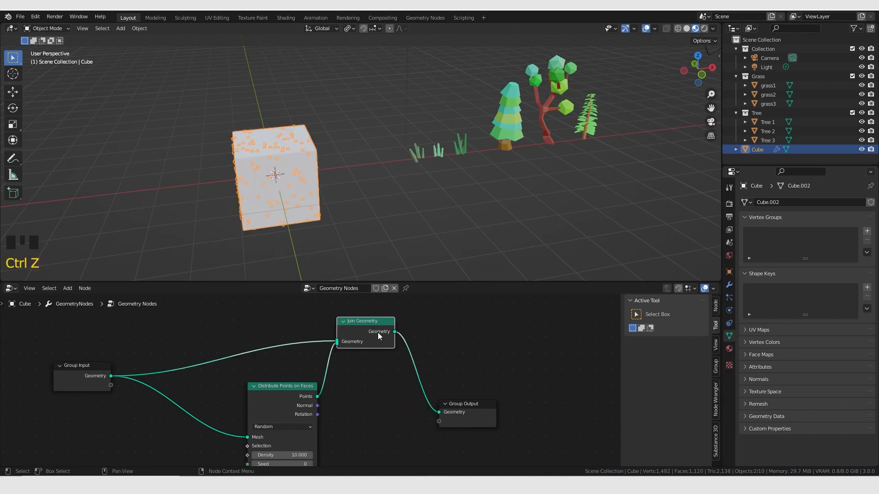
- Move the Distribute Points on Faces node closer to Group Input to free space before Join Geometry
{"action": "key", "text": "g"}
{"action": "left_click", "coordinate": [339, 399]}
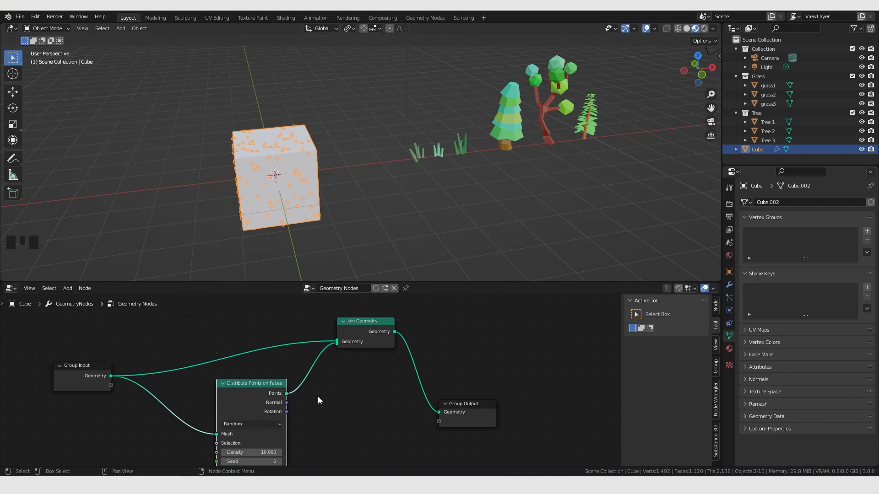
{"action": "left_click", "coordinate": [350, 419]}
- Insert an Instance on Points node on the link between Distribute Points on Faces and Join Geometry
{"action": "middle_click_drag", "start_coordinate": [350, 418], "coordinate": [330, 375]}
{"action": "left_click", "coordinate": [315, 361]}
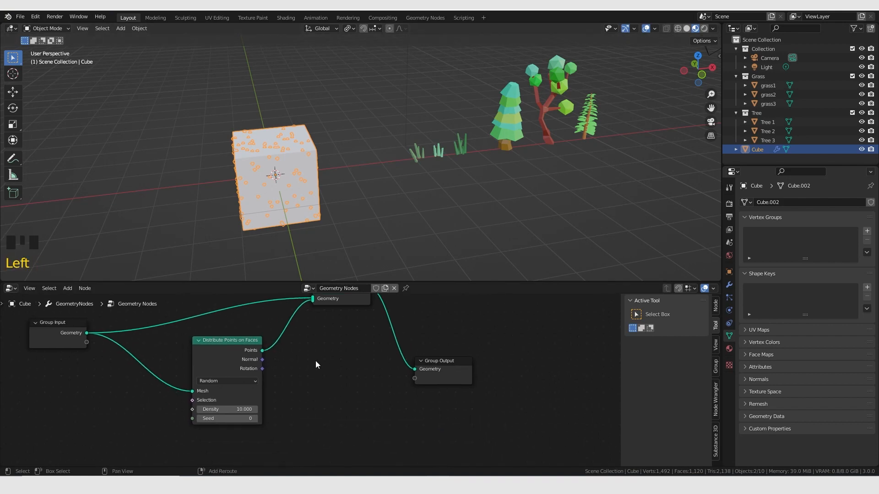
{"action": "key", "text": "shift+a"}
{"action": "mouse_move", "coordinate": [298, 354]}
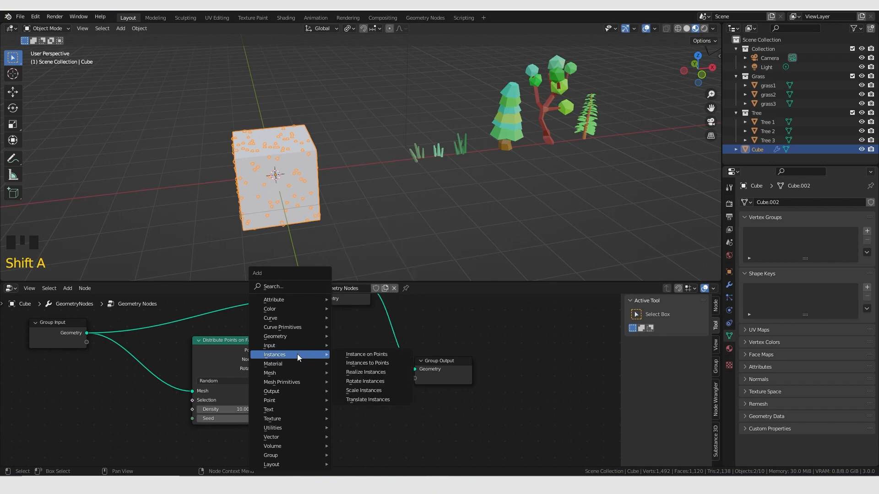
{"action": "left_click", "coordinate": [350, 355]}
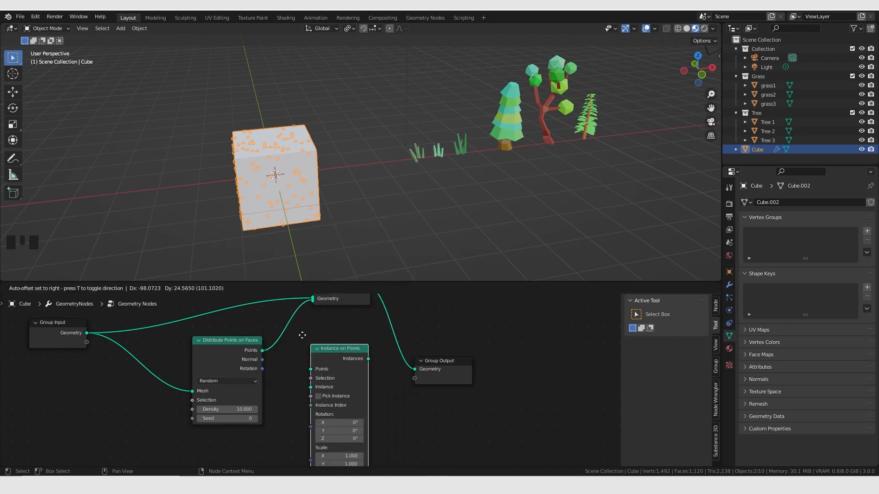
{"action": "left_click", "coordinate": [287, 314]}
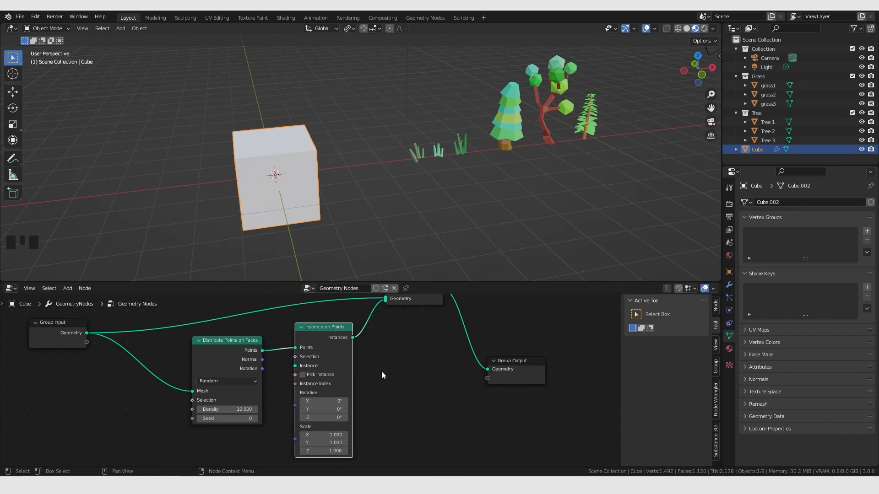
- Search for the Object Info node and place it below the Distribute Points on Faces node
{"action": "middle_click_drag", "start_coordinate": [402, 389], "coordinate": [419, 383]}
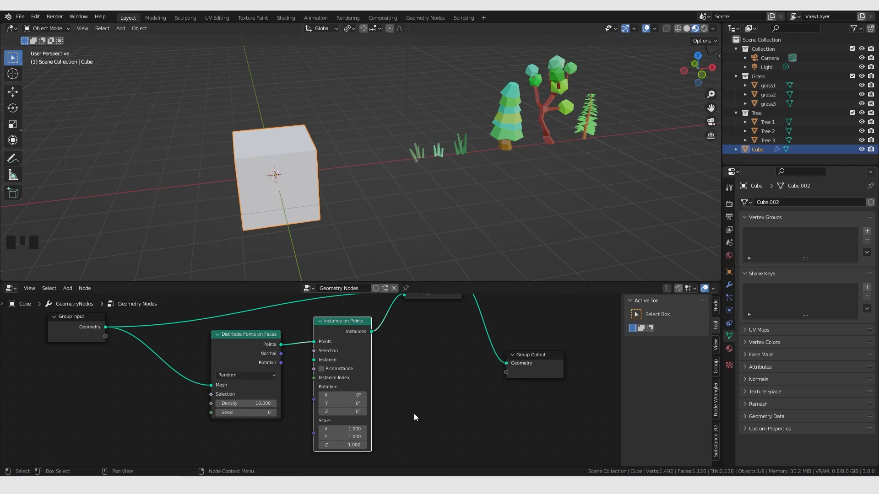
{"action": "middle_click_drag", "start_coordinate": [414, 414], "coordinate": [460, 379]}
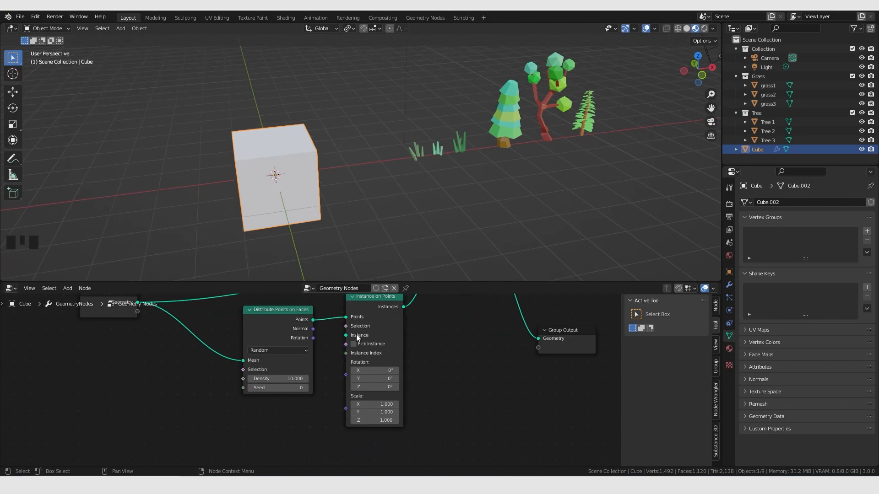
{"action": "left_click", "coordinate": [269, 416]}
{"action": "key", "text": "shift+a"}
{"action": "mouse_move", "coordinate": [267, 301]}
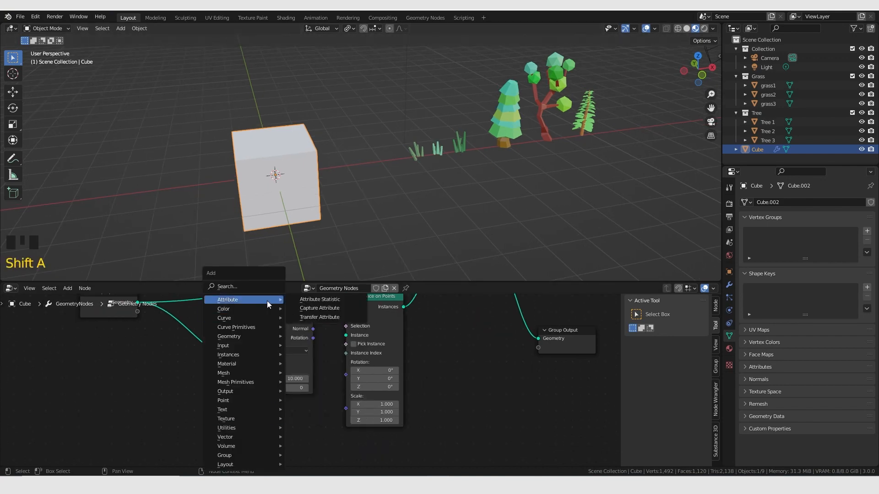
{"action": "mouse_move", "coordinate": [259, 321]}
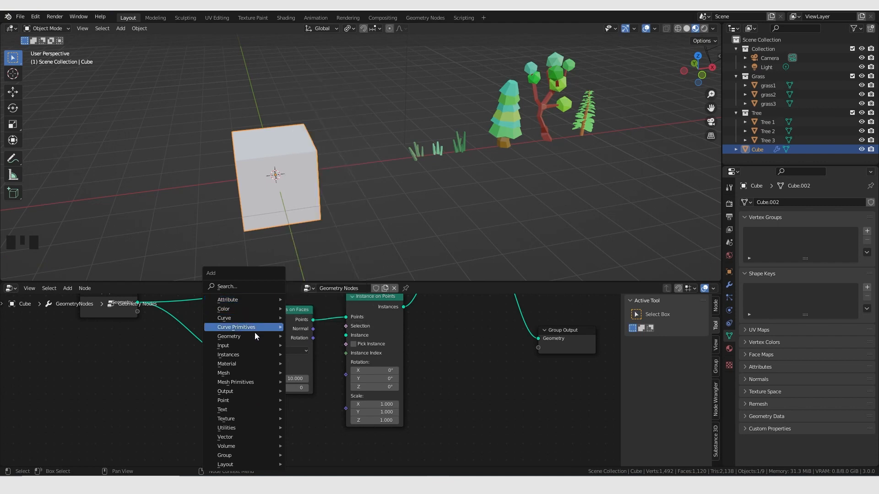
{"action": "mouse_move", "coordinate": [239, 449]}
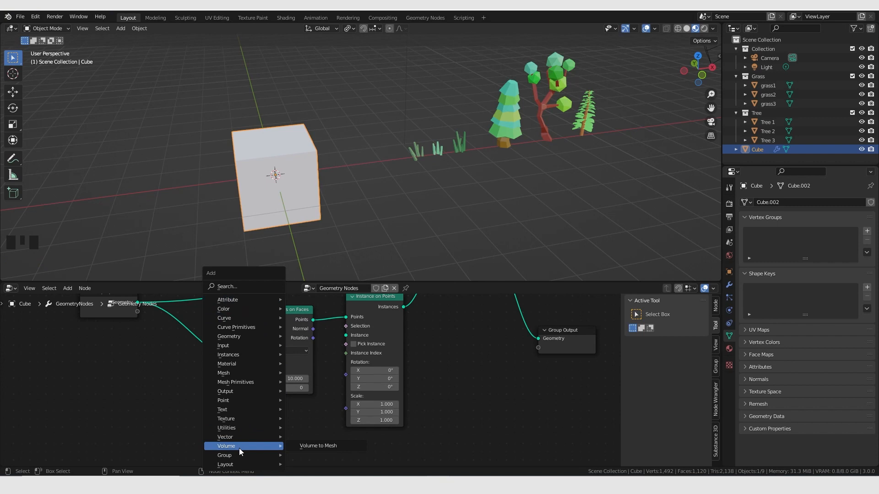
{"action": "left_click", "coordinate": [249, 287]}
{"action": "type", "text": "objec"}
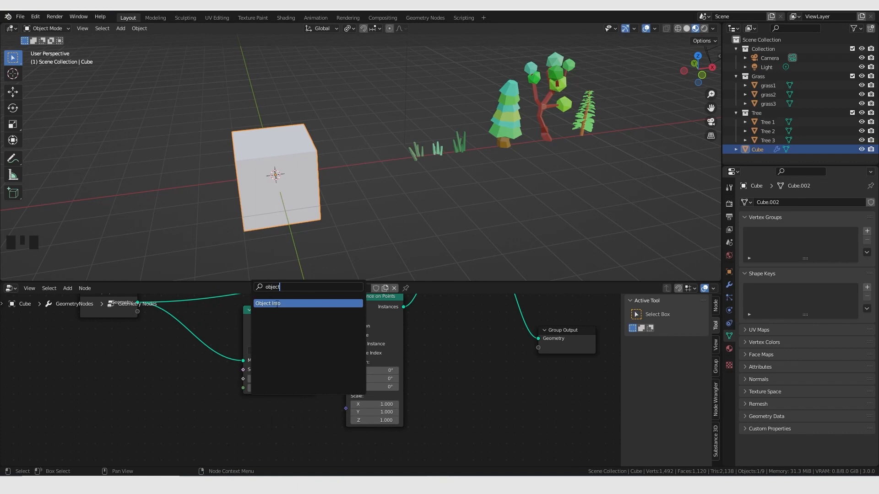
{"action": "type", "text": "t"}
{"action": "left_click", "coordinate": [276, 304]}
{"action": "left_click", "coordinate": [262, 422]}
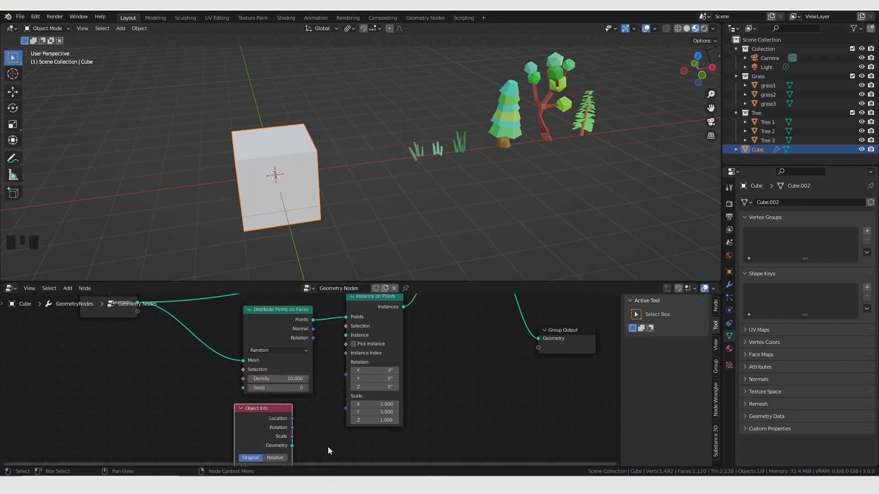
- Set Tree 1 as the Object Info object and connect its Geometry output to the Instance input of Instance on Points
{"action": "middle_click_drag", "start_coordinate": [328, 447], "coordinate": [309, 414]}
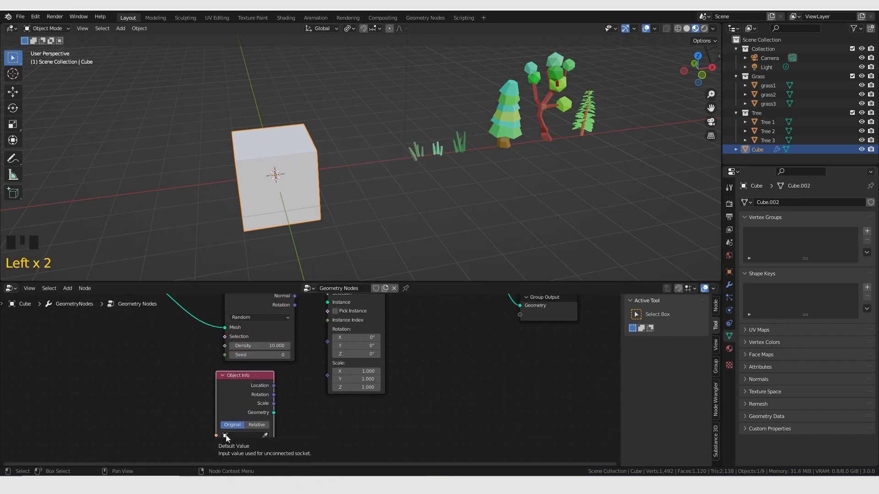
{"action": "left_click", "coordinate": [226, 438]}
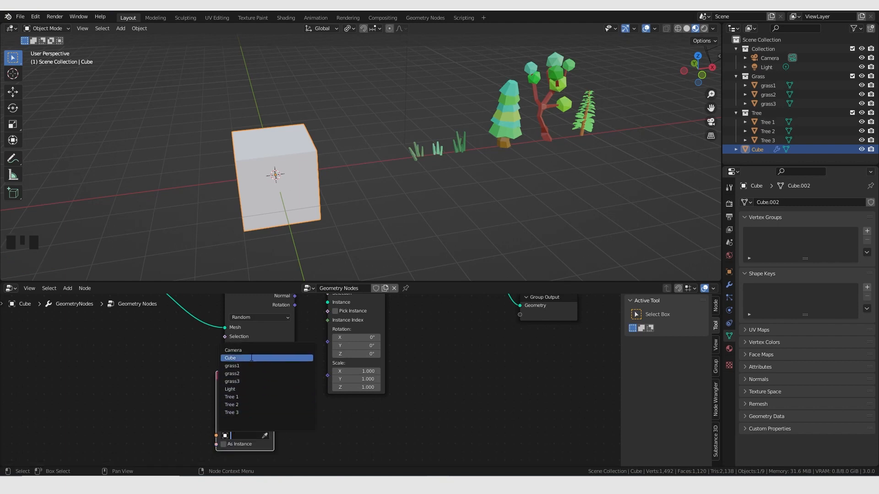
{"action": "left_click", "coordinate": [246, 397]}
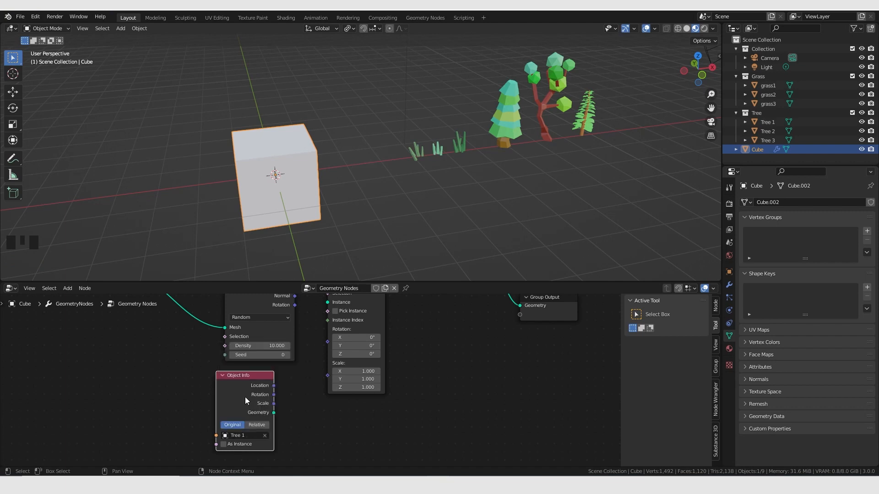
{"action": "left_click_drag", "start_coordinate": [274, 413], "coordinate": [327, 340]}
- Mute the Instance on Points node to examine the bare points scattered over the cube
{"action": "middle_click_drag", "start_coordinate": [320, 238], "coordinate": [312, 194]}
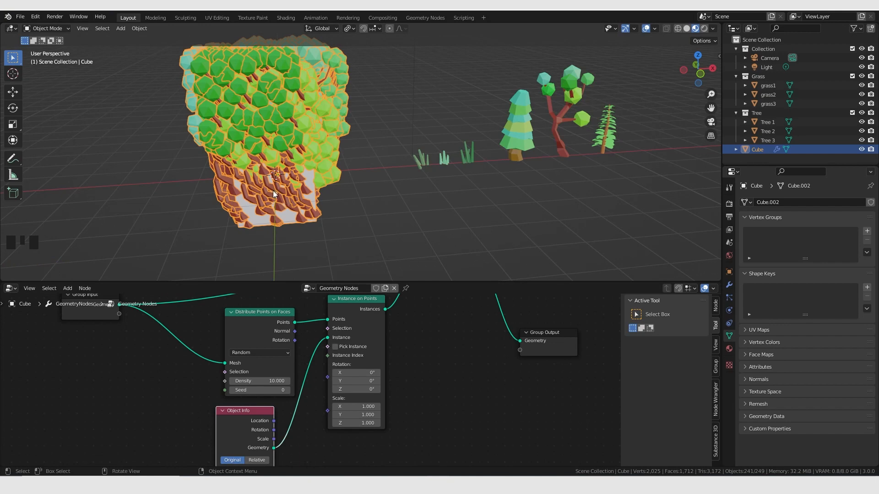
{"action": "scroll", "coordinate": [307, 205], "scroll_direction": "down", "scroll_amount": 2}
{"action": "mouse_move", "coordinate": [324, 206]}
{"action": "middle_mouse_down"}
{"action": "mouse_move", "coordinate": [353, 204]}
{"action": "mouse_move", "coordinate": [323, 208]}
{"action": "middle_mouse_up"}
{"action": "scroll", "coordinate": [322, 210], "scroll_direction": "up", "scroll_amount": 2}
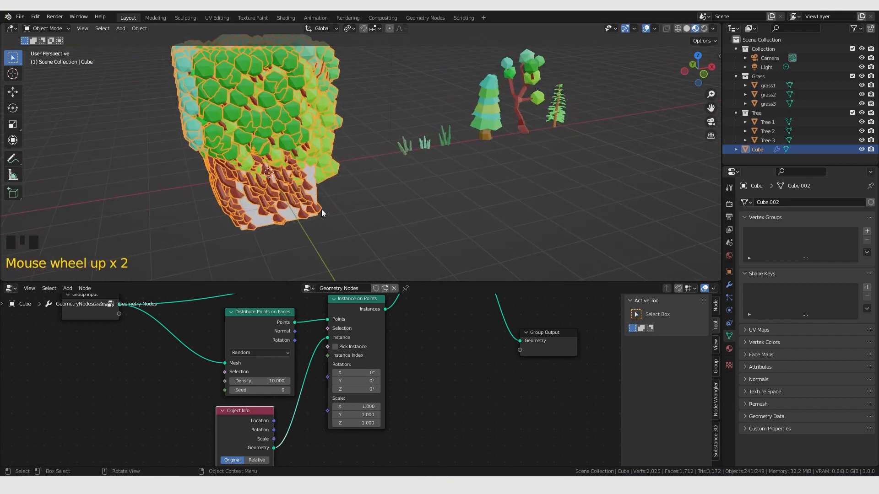
{"action": "scroll", "coordinate": [328, 205], "scroll_direction": "down", "scroll_amount": 1}
{"action": "left_click", "coordinate": [369, 322]}
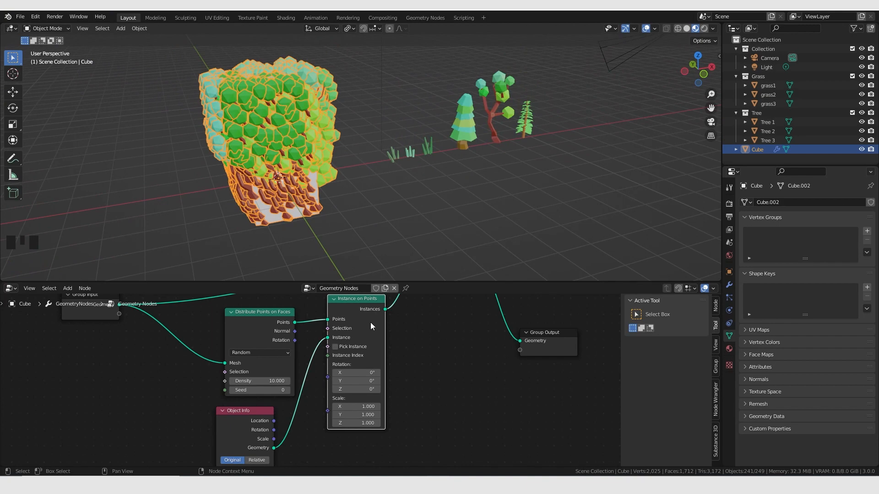
{"action": "key", "text": "m"}
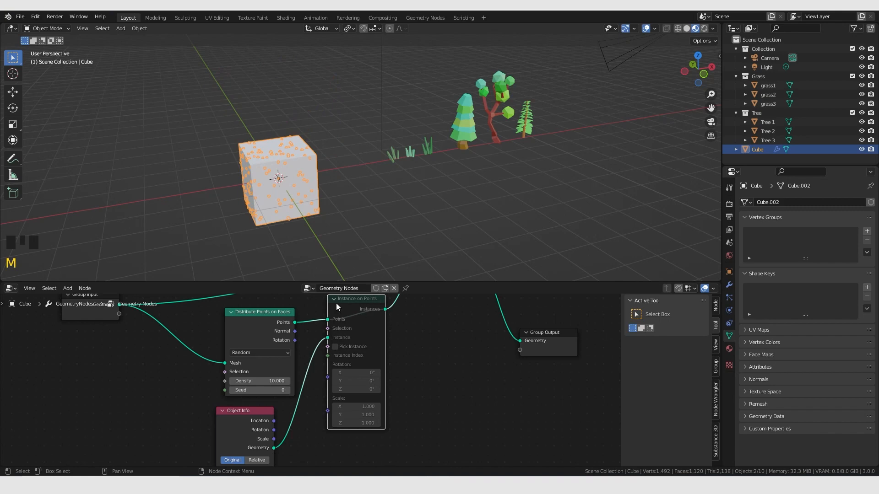
{"action": "scroll", "coordinate": [328, 228], "scroll_direction": "up", "scroll_amount": 3}
{"action": "middle_click_drag", "start_coordinate": [283, 164], "coordinate": [359, 196]}
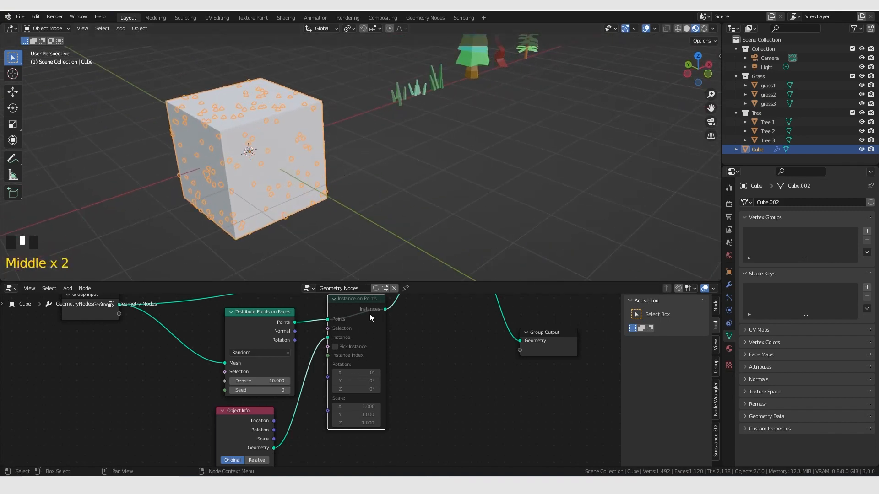
- Unmute the Instance on Points node and examine the tree instances covering the cube
{"action": "left_click", "coordinate": [369, 314]}
{"action": "key", "text": "m"}
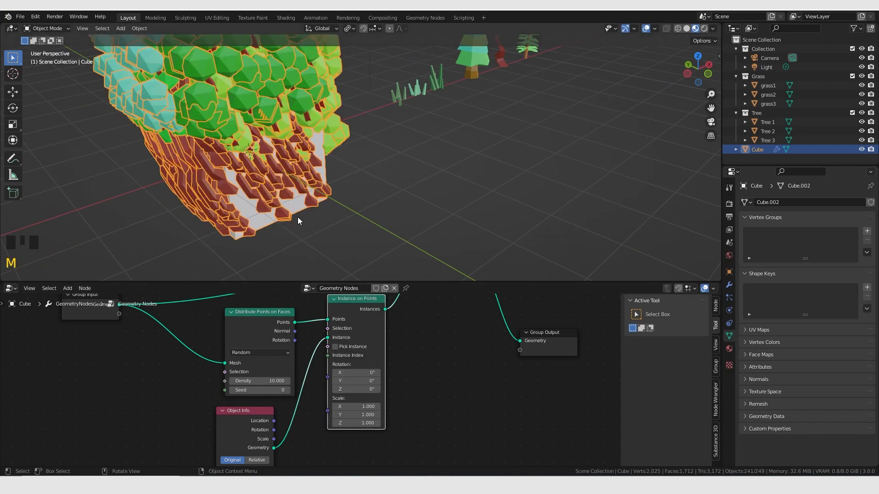
{"action": "scroll", "coordinate": [297, 216], "scroll_direction": "down", "scroll_amount": 3}
{"action": "middle_click_drag", "start_coordinate": [288, 201], "coordinate": [275, 165]}
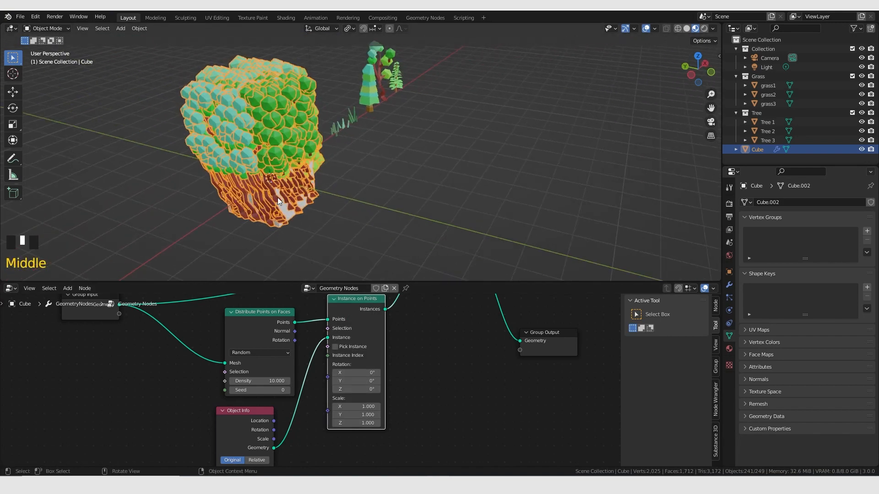
- Lower the density of the Distribute Points on Faces node to 0.500 and examine the thinned trees on the cube
{"action": "middle_click_drag", "start_coordinate": [277, 197], "coordinate": [293, 174]}
{"action": "key", "text": "ctrl+z"}
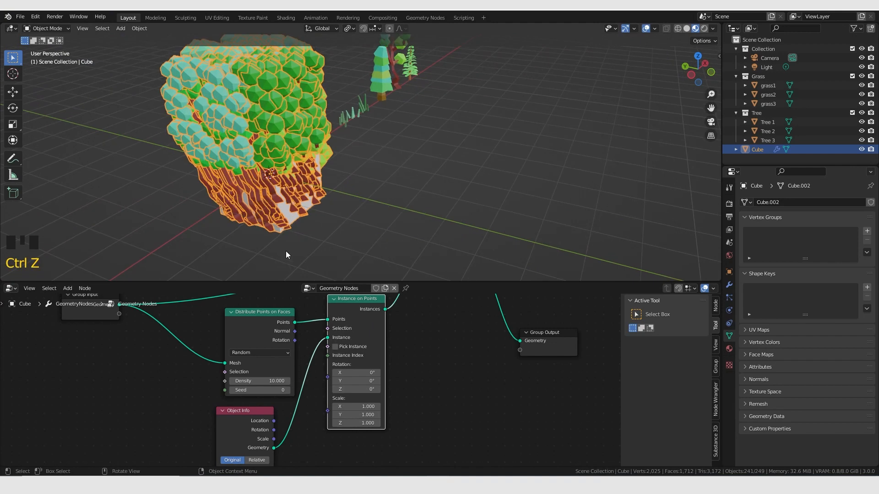
{"action": "left_click_drag", "start_coordinate": [259, 381], "coordinate": [222, 381]}
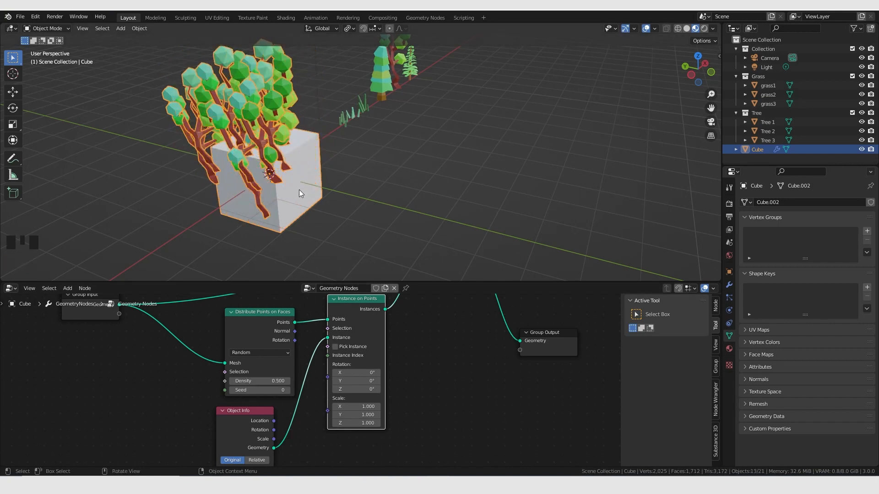
{"action": "middle_click_drag", "start_coordinate": [298, 190], "coordinate": [305, 156]}
{"action": "scroll", "coordinate": [257, 184], "scroll_direction": "up", "scroll_amount": 2}
{"action": "scroll", "coordinate": [304, 186], "scroll_direction": "down", "scroll_amount": 1}
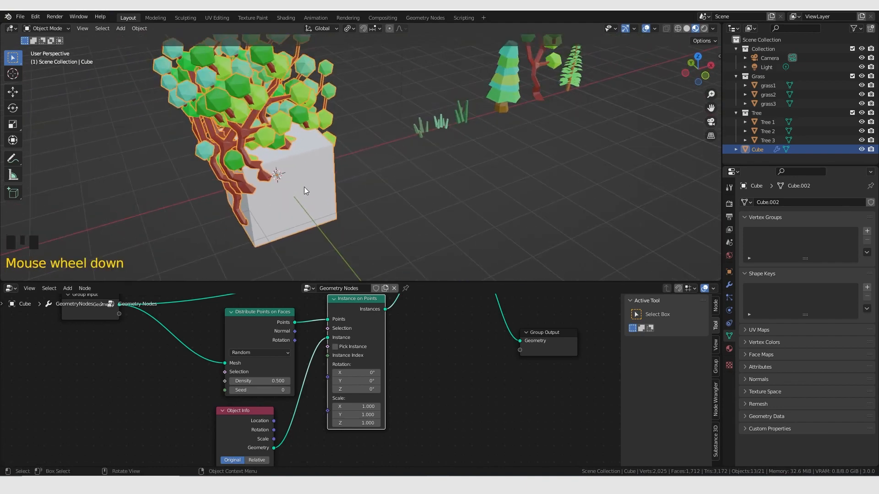
{"action": "mouse_move", "coordinate": [304, 187]}
{"action": "middle_mouse_down"}
{"action": "mouse_move", "coordinate": [264, 176]}
{"action": "mouse_move", "coordinate": [324, 153]}
{"action": "mouse_move", "coordinate": [259, 183]}
{"action": "mouse_move", "coordinate": [317, 187]}
{"action": "middle_mouse_up"}
{"action": "middle_click_drag", "start_coordinate": [276, 253], "coordinate": [348, 216]}
{"action": "scroll", "coordinate": [349, 221], "scroll_direction": "down", "scroll_amount": 3}
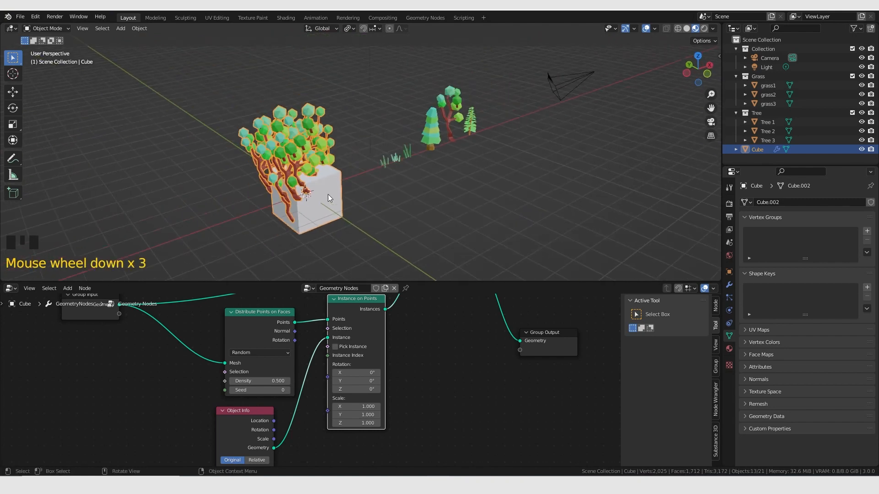
{"action": "scroll", "coordinate": [312, 211], "scroll_direction": "up", "scroll_amount": 2}
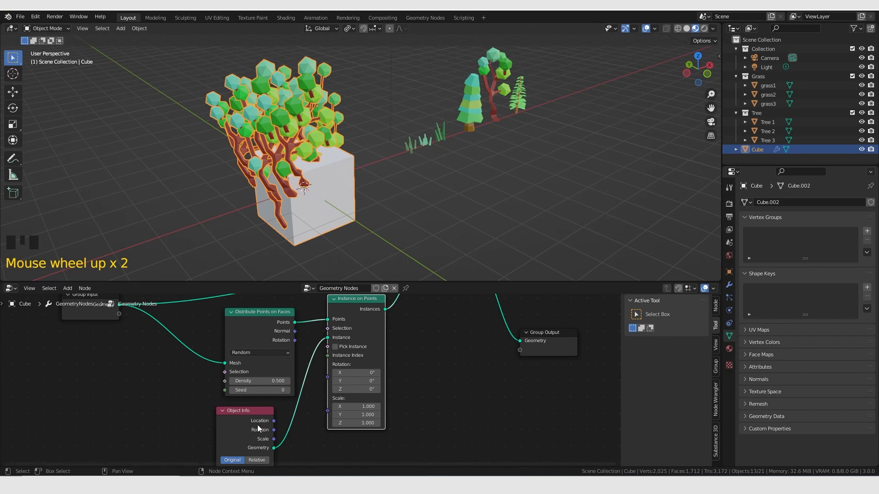
- Align the Object Info node directly beneath the Distribute Points on Faces node
{"action": "left_click", "coordinate": [245, 419]}
{"action": "key", "text": "g"}
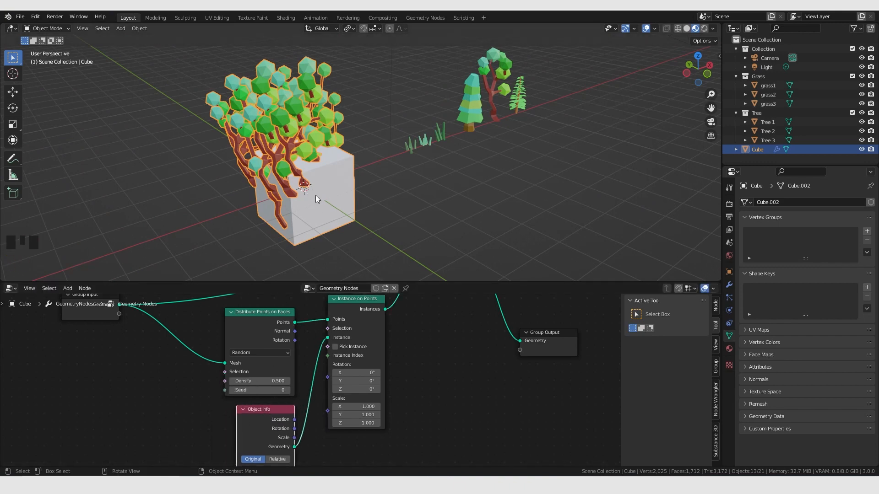
{"action": "mouse_move", "coordinate": [361, 219]}
{"action": "middle_mouse_down"}
{"action": "mouse_move", "coordinate": [369, 215]}
{"action": "mouse_move", "coordinate": [357, 225]}
{"action": "mouse_move", "coordinate": [361, 220]}
{"action": "middle_mouse_up"}
- Search for the Normal node and place it ahead of the Distribute Points on Faces node
{"action": "left_click", "coordinate": [114, 363]}
{"action": "key", "text": "shift+a"}
{"action": "mouse_move", "coordinate": [114, 364]}
{"action": "left_click", "coordinate": [95, 288]}
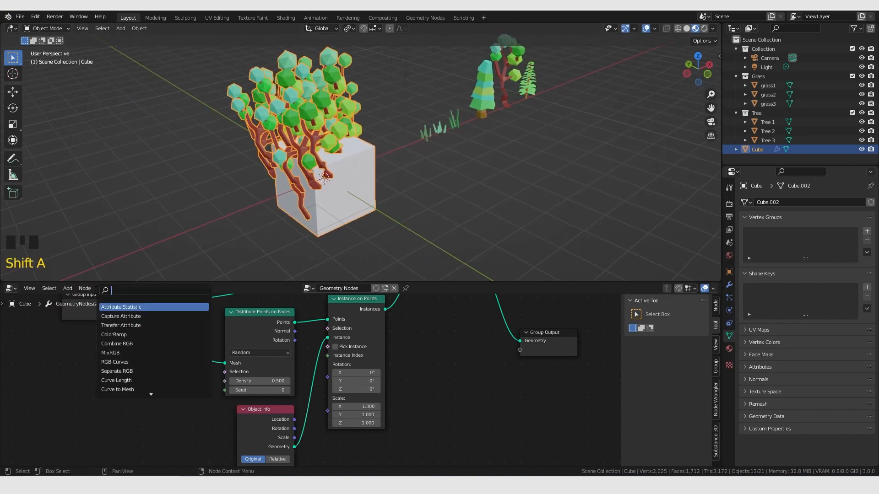
{"action": "type", "text": "normal"}
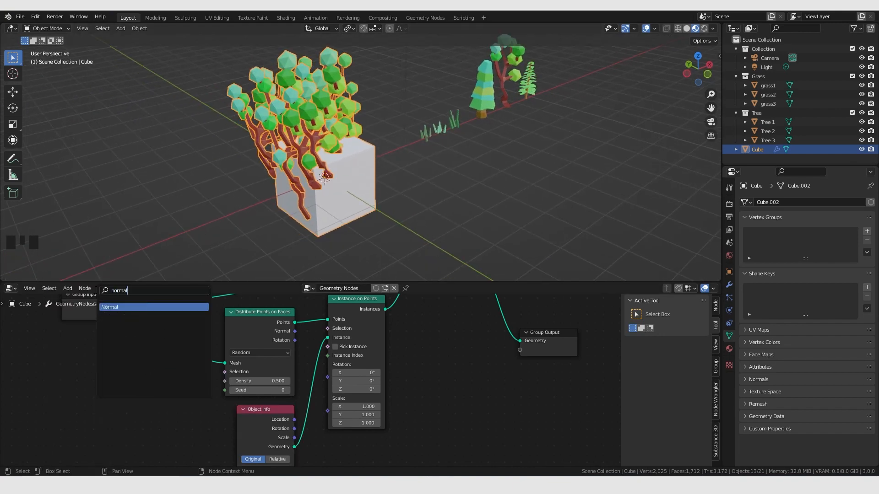
{"action": "left_click", "coordinate": [122, 307]}
{"action": "left_click", "coordinate": [102, 390]}
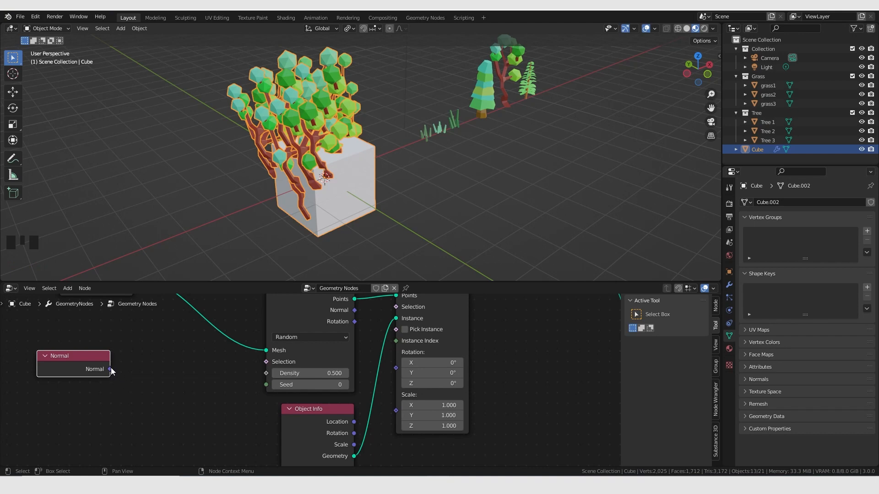
{"action": "mouse_move", "coordinate": [111, 368]}
{"action": "left_click_drag", "start_coordinate": [82, 363], "coordinate": [65, 366]}
- Add a Separate XYZ node between the Normal and Distribute Points on Faces nodes, spacing the Normal node away from it
{"action": "scroll", "coordinate": [112, 388], "scroll_direction": "down", "scroll_amount": 2}
{"action": "middle_click_drag", "start_coordinate": [112, 388], "coordinate": [138, 365]}
{"action": "key", "text": "shift+a"}
{"action": "mouse_move", "coordinate": [139, 364]}
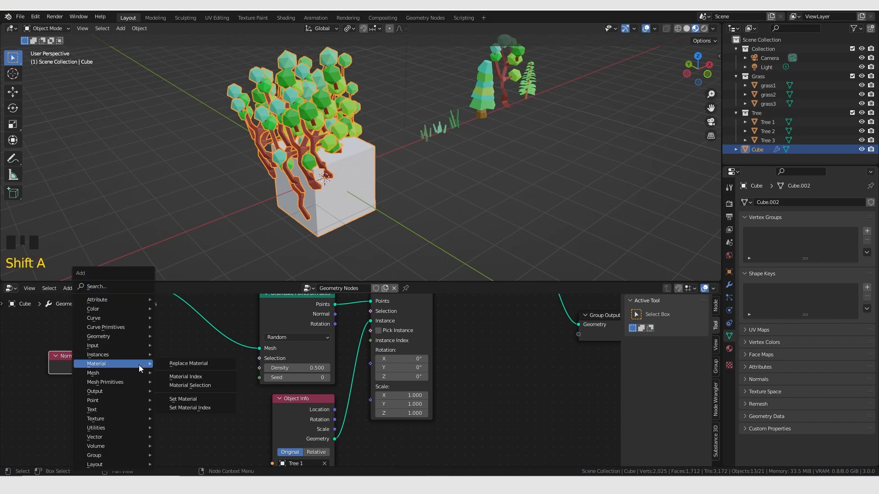
{"action": "mouse_move", "coordinate": [133, 436]}
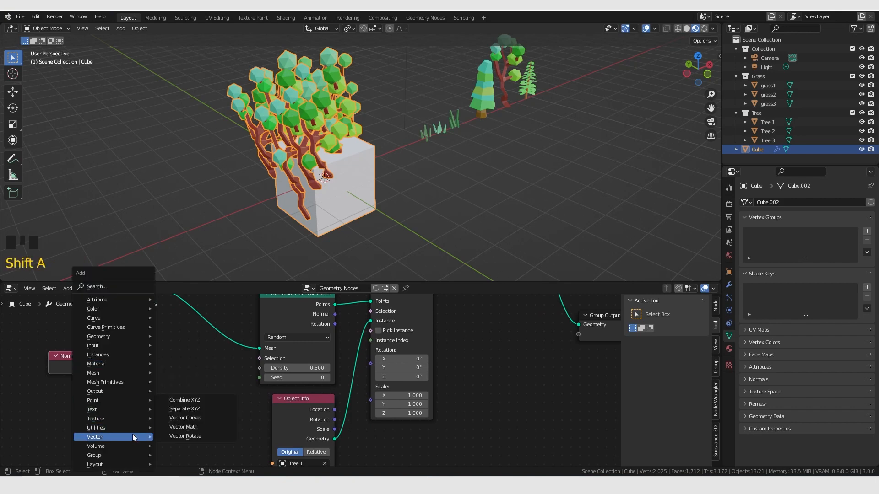
{"action": "left_click", "coordinate": [196, 410]}
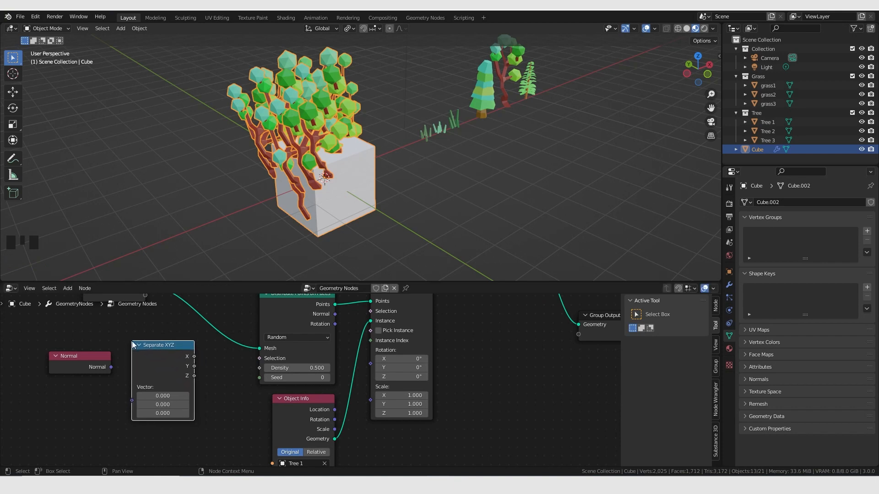
{"action": "left_click", "coordinate": [133, 345]}
{"action": "left_click_drag", "start_coordinate": [100, 372], "coordinate": [87, 373]}
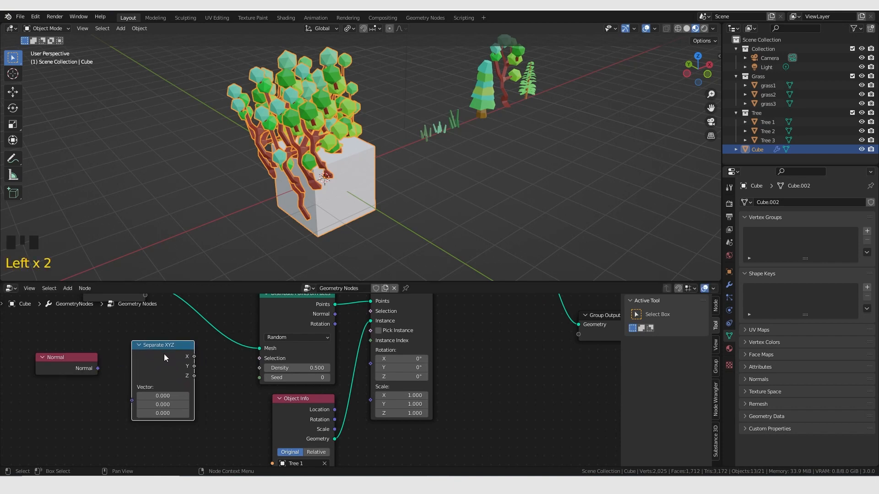
- Connect Normal to the Separate XYZ Vector input, and its Z output to the Selection input of Distribute Points on Faces
{"action": "scroll", "coordinate": [125, 421], "scroll_direction": "up", "scroll_amount": 3}
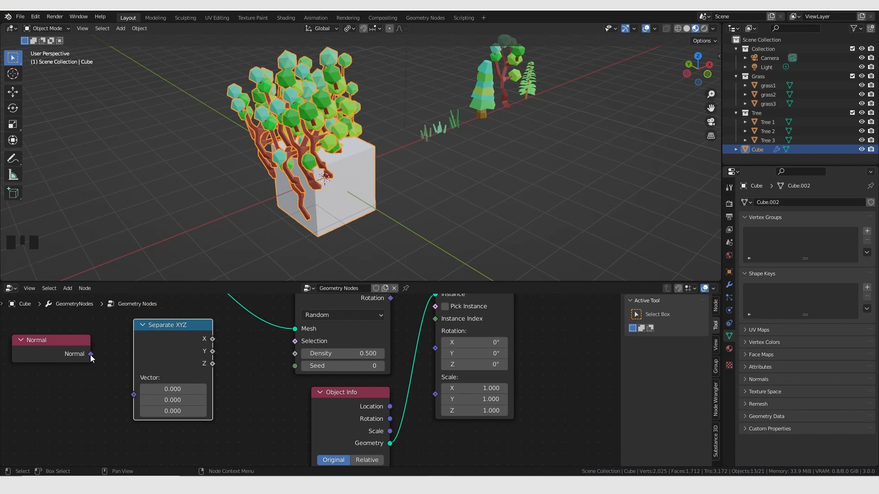
{"action": "left_click_drag", "start_coordinate": [90, 355], "coordinate": [101, 367]}
{"action": "left_click_drag", "start_coordinate": [128, 395], "coordinate": [134, 394]}
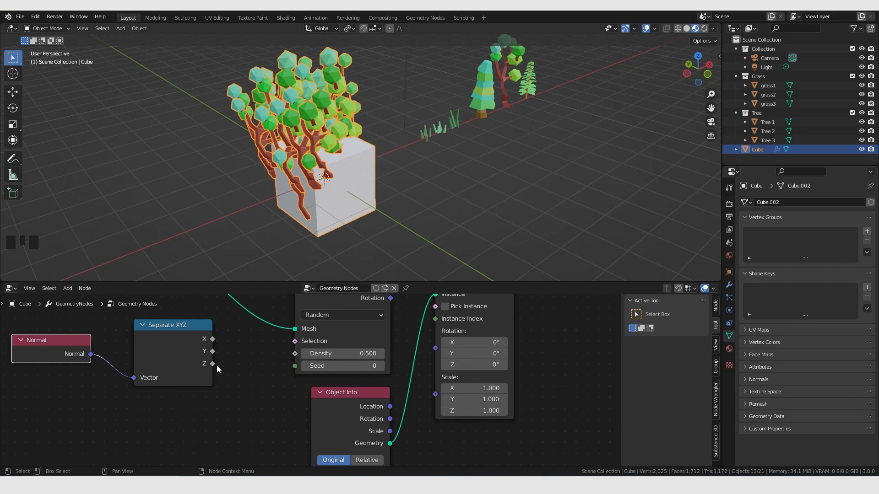
{"action": "key", "text": "ctrl+Right"}
{"action": "left_click_drag", "start_coordinate": [213, 364], "coordinate": [295, 341]}
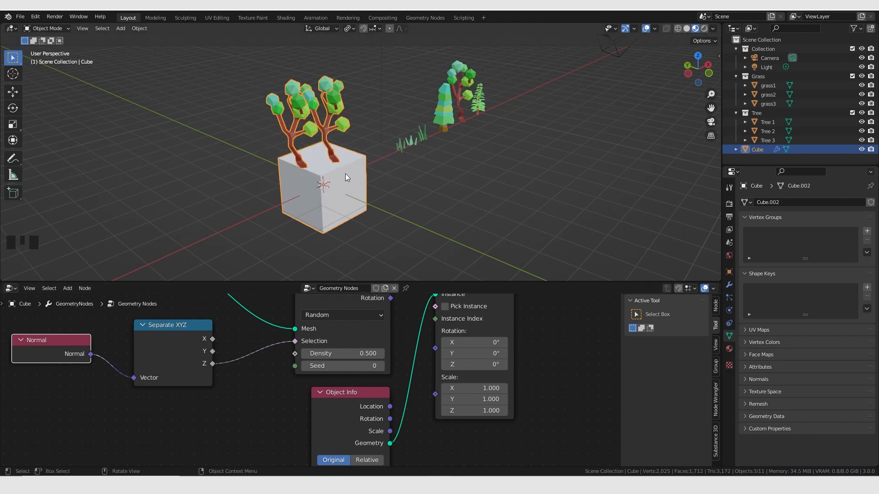
- Cut the Z link and connect the X output of Separate XYZ to Selection to compare where the trees grow
{"action": "scroll", "coordinate": [276, 357], "scroll_direction": "down", "scroll_amount": 3}
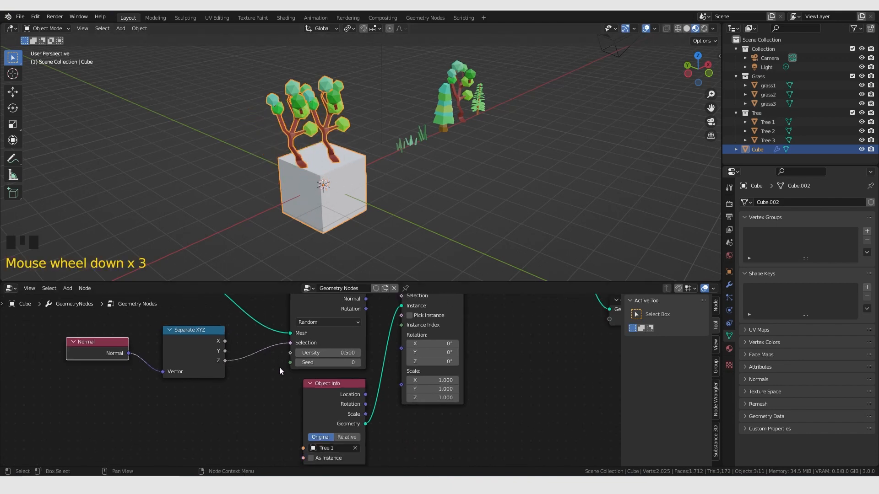
{"action": "middle_click_drag", "start_coordinate": [280, 366], "coordinate": [254, 411]}
{"action": "scroll", "coordinate": [292, 367], "scroll_direction": "up", "scroll_amount": 4}
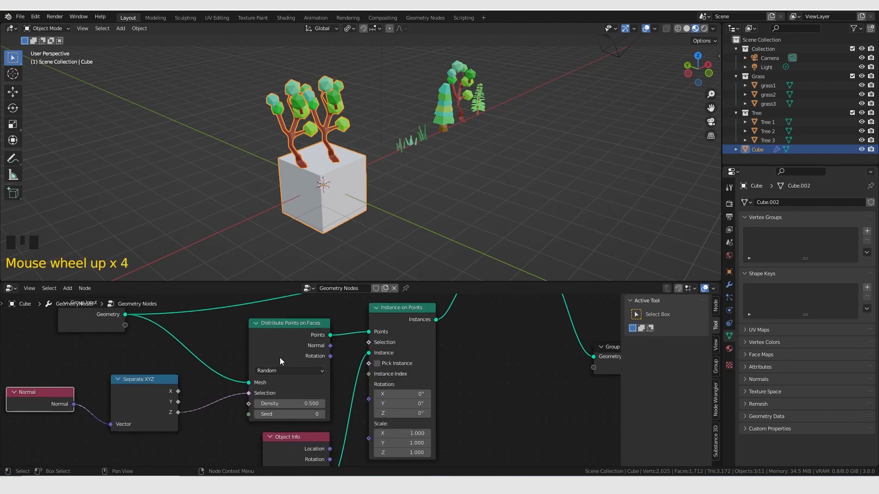
{"action": "scroll", "coordinate": [282, 357], "scroll_direction": "down", "scroll_amount": 4}
{"action": "scroll", "coordinate": [220, 375], "scroll_direction": "up", "scroll_amount": 4}
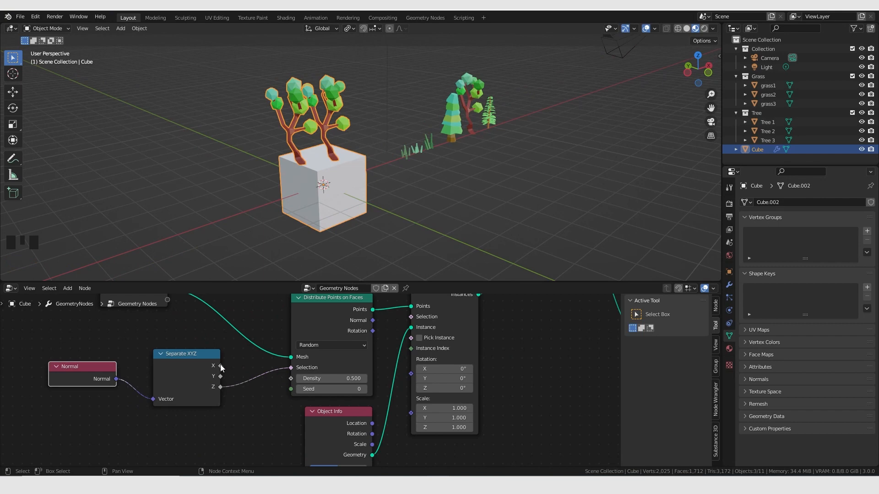
{"action": "mouse_move", "coordinate": [221, 389]}
{"action": "left_click", "coordinate": [221, 366]}
{"action": "mouse_move", "coordinate": [291, 367]}
{"action": "left_mouse_down"}
{"action": "mouse_move", "coordinate": [270, 397]}
{"action": "mouse_move", "coordinate": [259, 398]}
{"action": "mouse_move", "coordinate": [275, 370]}
{"action": "mouse_move", "coordinate": [291, 367]}
{"action": "left_mouse_up"}
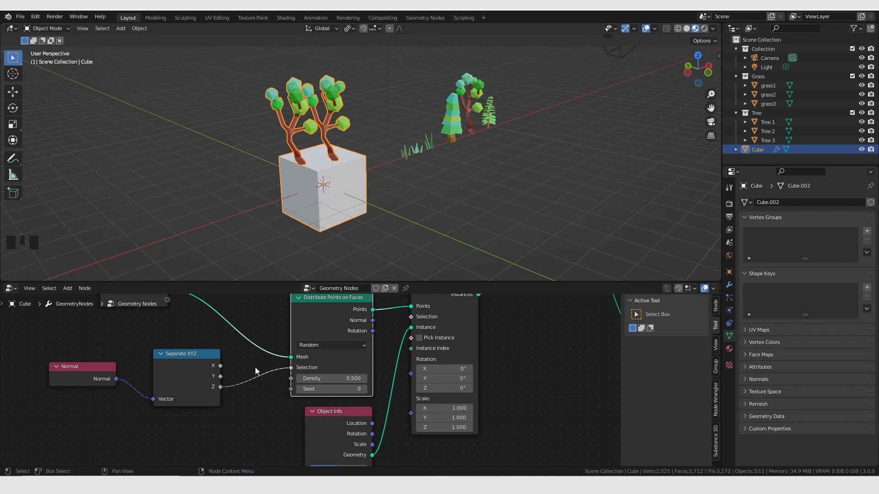
{"action": "mouse_move", "coordinate": [247, 362]}
{"action": "right_mouse_down", "text": "ctrl"}
{"action": "mouse_move", "coordinate": [257, 363]}
{"action": "mouse_move", "coordinate": [265, 389]}
{"action": "mouse_move", "coordinate": [267, 362]}
{"action": "right_mouse_up", "text": "ctrl"}
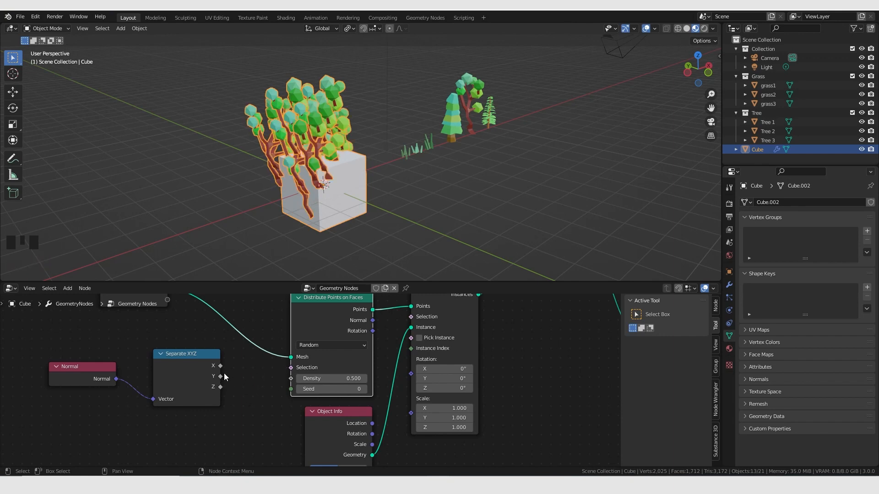
{"action": "left_click_drag", "start_coordinate": [221, 366], "coordinate": [291, 367]}
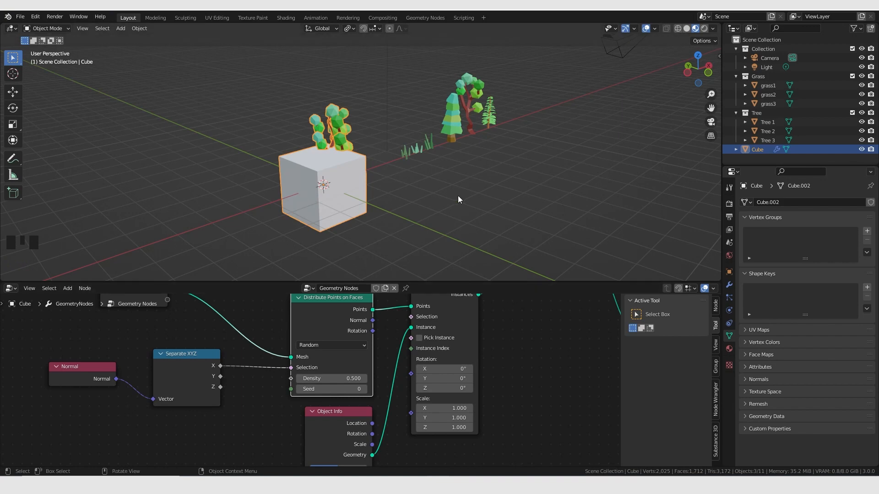
{"action": "middle_click_drag", "start_coordinate": [455, 196], "coordinate": [416, 203]}
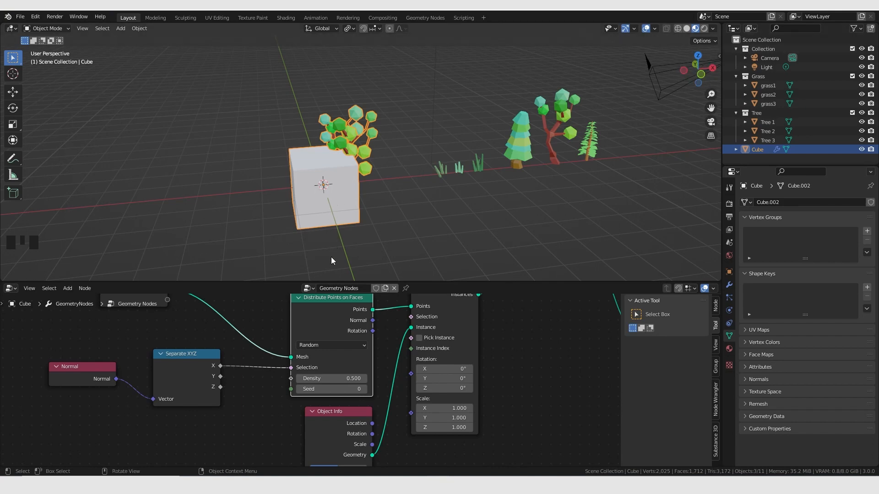
{"action": "middle_click_drag", "start_coordinate": [291, 280], "coordinate": [232, 344]}
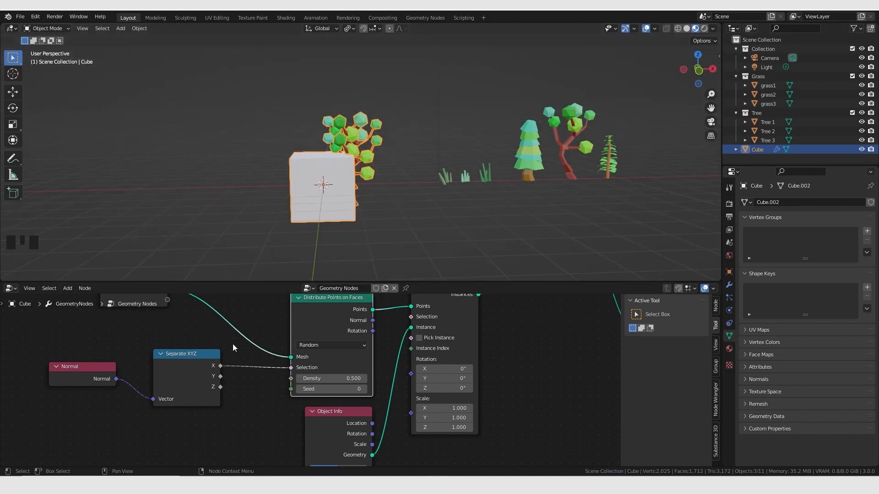
- Replace the X link with the Separate XYZ Y output into Selection and inspect the tree placement on the cube
{"action": "right_click_drag", "start_coordinate": [234, 344], "coordinate": [256, 392], "text": "ctrl"}
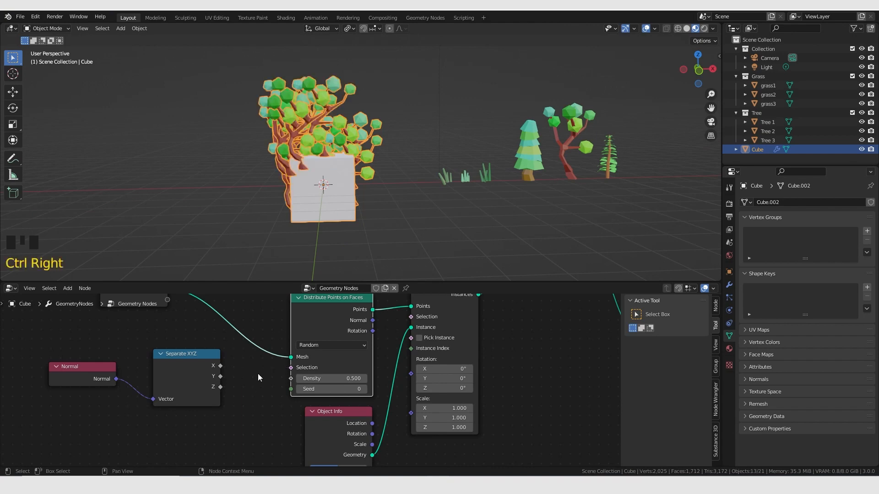
{"action": "left_click_drag", "start_coordinate": [220, 377], "coordinate": [291, 368]}
{"action": "middle_click_drag", "start_coordinate": [323, 210], "coordinate": [529, 122]}
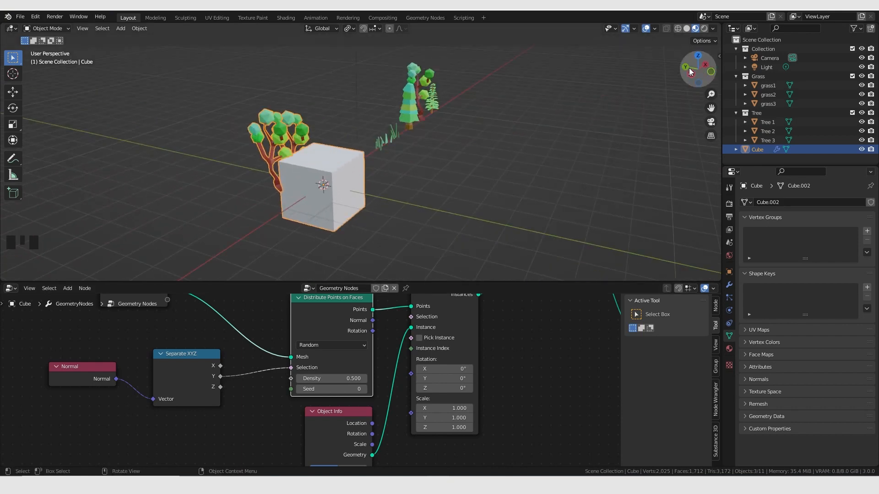
{"action": "middle_click_drag", "start_coordinate": [268, 185], "coordinate": [285, 178]}
{"action": "middle_click_drag", "start_coordinate": [397, 191], "coordinate": [373, 193]}
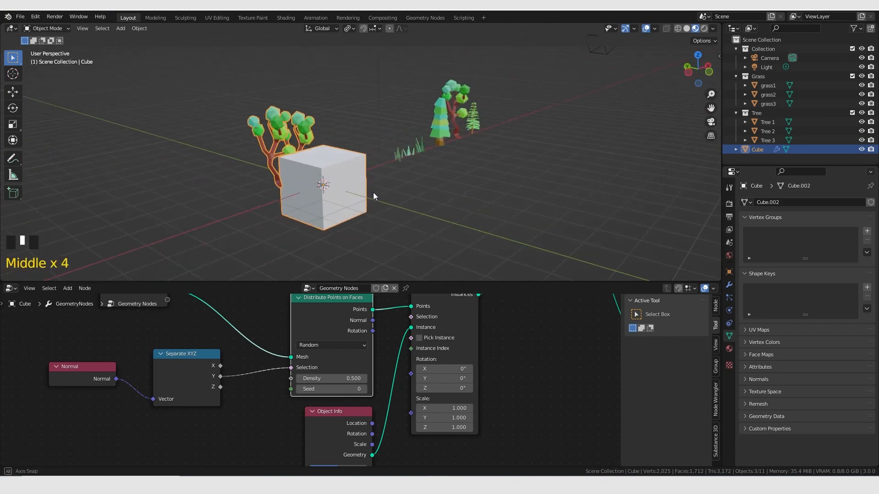
{"action": "key", "text": "ctrl+z"}
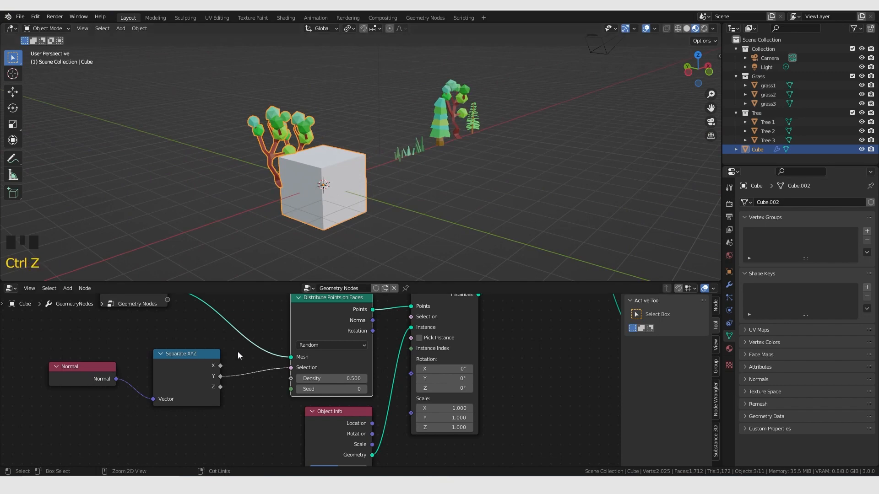
- Replace the Y link with the Separate XYZ Z output into Selection, and raise the point density to 1.400
{"action": "right_click_drag", "start_coordinate": [238, 350], "coordinate": [255, 389], "text": "ctrl"}
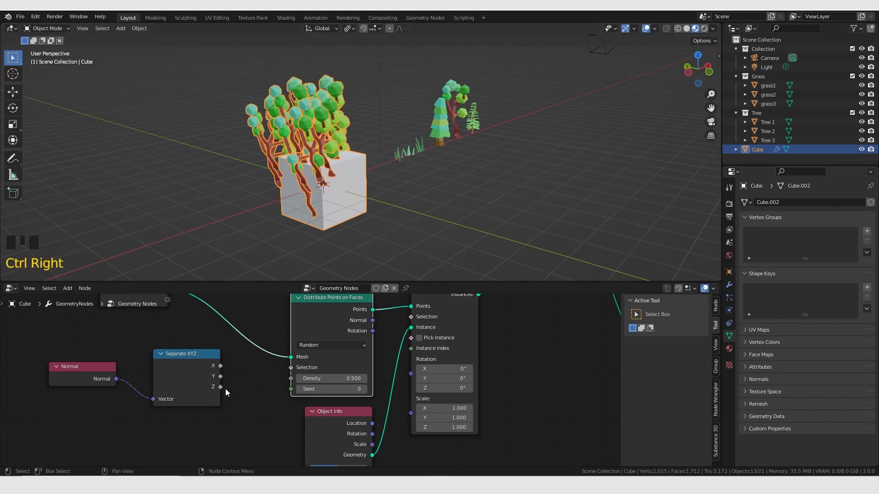
{"action": "left_click_drag", "start_coordinate": [219, 388], "coordinate": [354, 378]}
{"action": "scroll", "coordinate": [310, 229], "scroll_direction": "down", "scroll_amount": 3}
{"action": "scroll", "coordinate": [313, 229], "scroll_direction": "up", "scroll_amount": 2}
{"action": "middle_click_drag", "start_coordinate": [327, 256], "coordinate": [339, 218]}
{"action": "scroll", "coordinate": [338, 218], "scroll_direction": "down", "scroll_amount": 3}
{"action": "scroll", "coordinate": [338, 218], "scroll_direction": "up", "scroll_amount": 3}
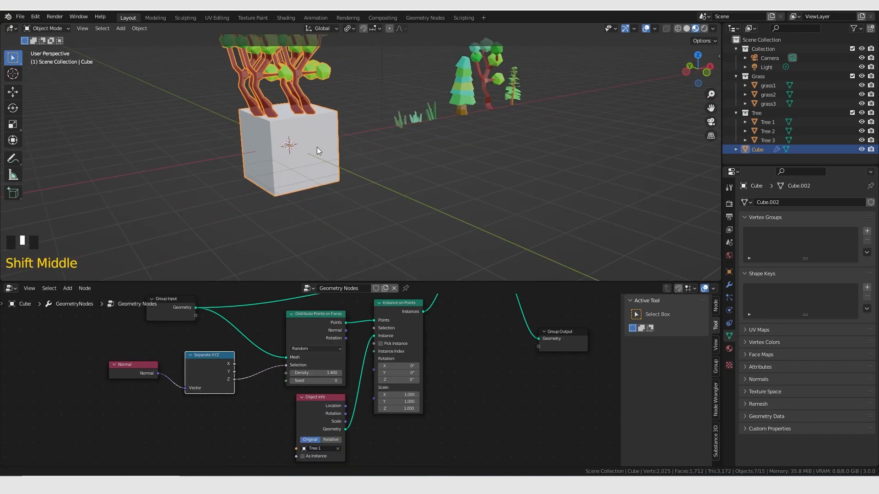
{"action": "mouse_move", "coordinate": [317, 147]}
{"action": "middle_mouse_down", "text": "shift"}
{"action": "mouse_move", "coordinate": [327, 172]}
{"action": "mouse_move", "coordinate": [309, 135]}
{"action": "middle_mouse_up", "text": "shift"}
{"action": "scroll", "coordinate": [321, 167], "scroll_direction": "down", "scroll_amount": 2}
{"action": "scroll", "coordinate": [310, 136], "scroll_direction": "down", "scroll_amount": 1}
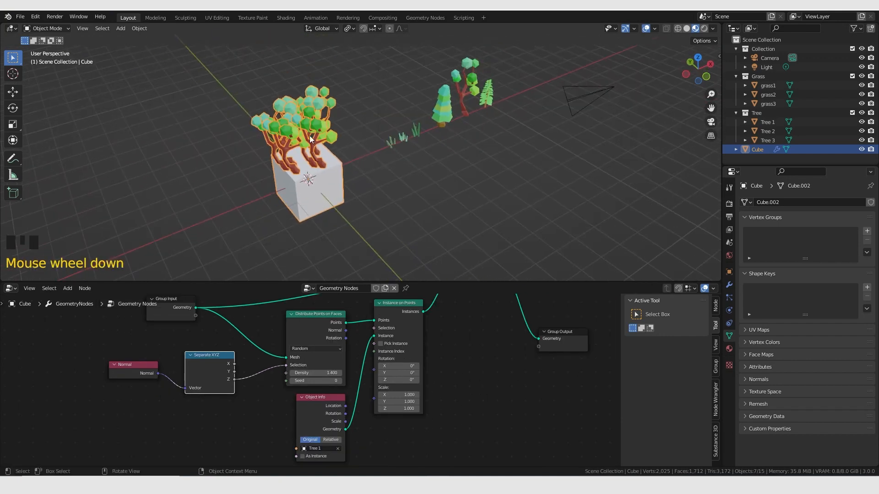
- Move the Instance on Points node farther from the Distribute Points on Faces and Object Info nodes
{"action": "left_click", "coordinate": [412, 323]}
{"action": "key", "text": "g"}
{"action": "left_click", "coordinate": [432, 318]}
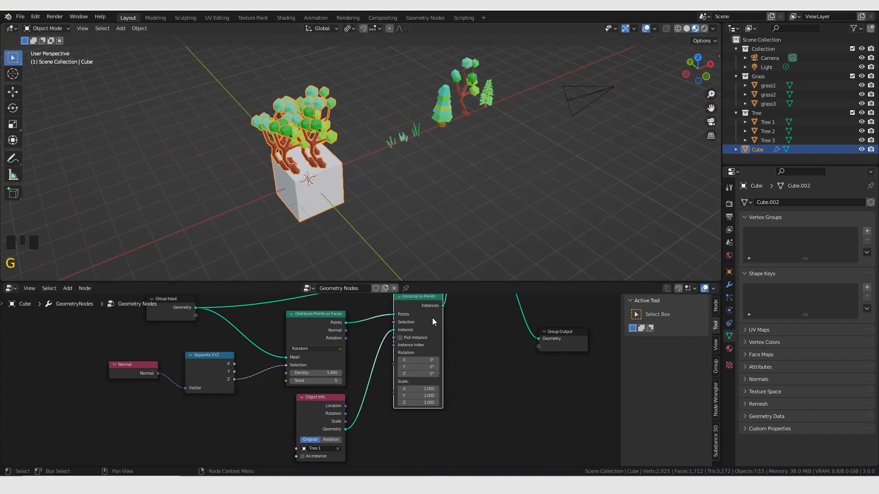
- Try a different X scale on the Instance on Points node, and undo it
{"action": "scroll", "coordinate": [462, 419], "scroll_direction": "up", "scroll_amount": 4}
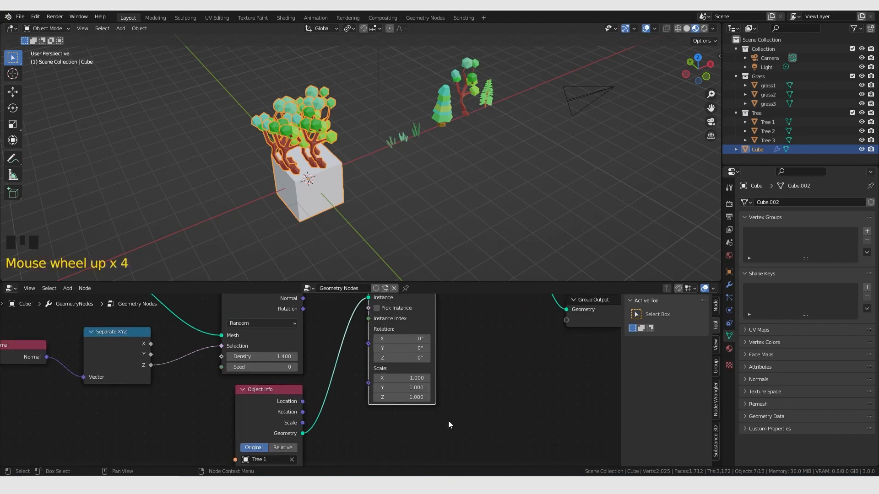
{"action": "middle_click_drag", "start_coordinate": [448, 421], "coordinate": [379, 370], "text": "ctrl"}
{"action": "left_click_drag", "start_coordinate": [380, 370], "coordinate": [394, 371]}
{"action": "key", "text": "ctrl+z"}
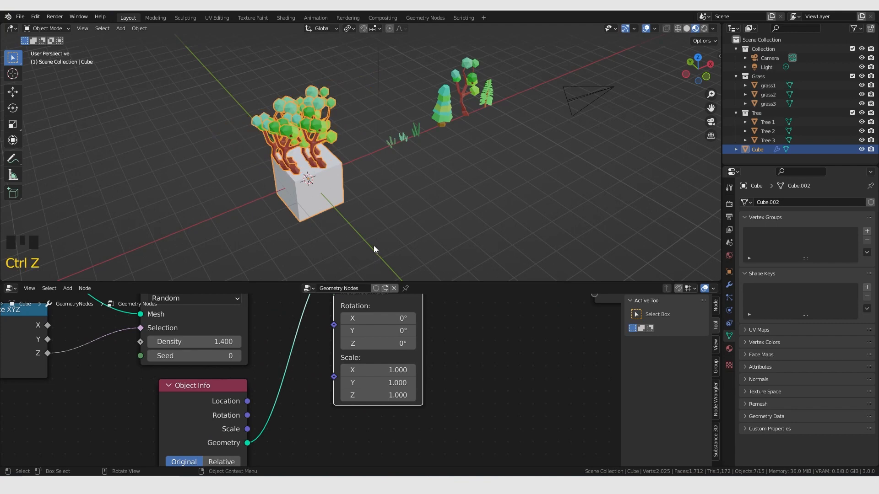
{"action": "middle_click_drag", "start_coordinate": [374, 245], "coordinate": [406, 195], "text": "shift"}
{"action": "scroll", "coordinate": [416, 366], "scroll_direction": "down", "scroll_amount": 5}
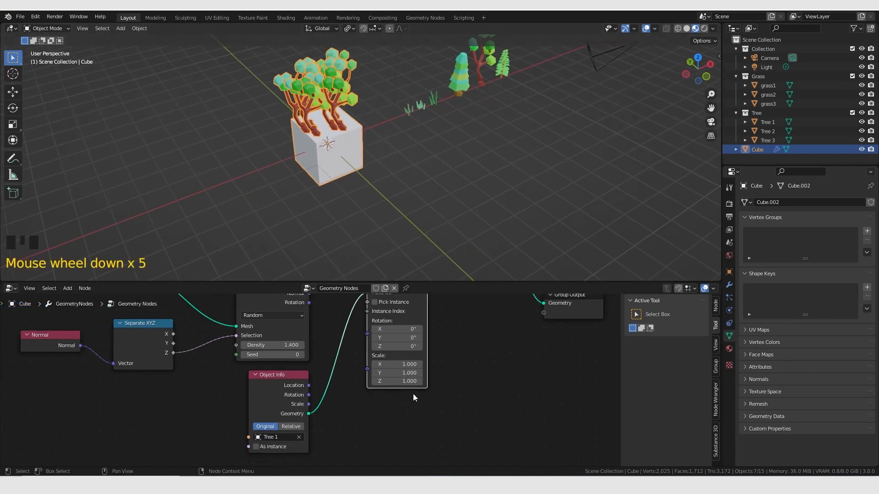
- Add a Random Value node next to the Object Info node, below Instance on Points
{"action": "left_click", "coordinate": [371, 414]}
{"action": "key", "text": "shift+a"}
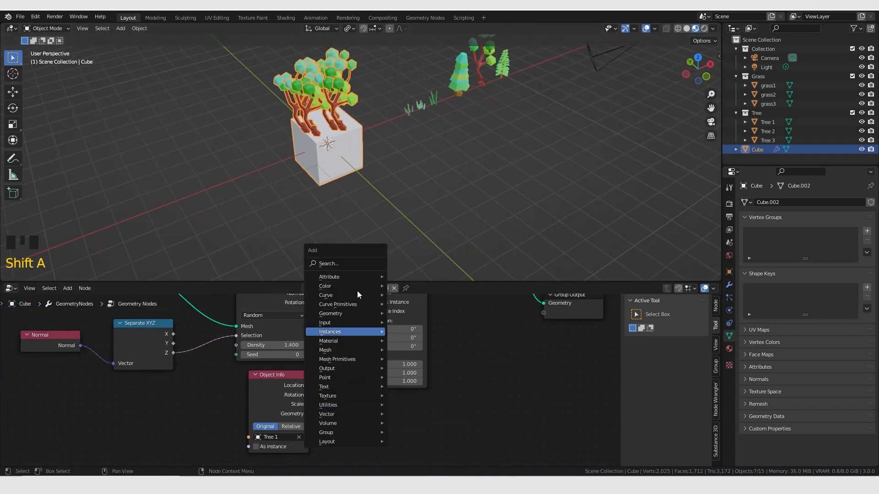
{"action": "left_click", "coordinate": [355, 264]}
{"action": "type", "text": "ran"}
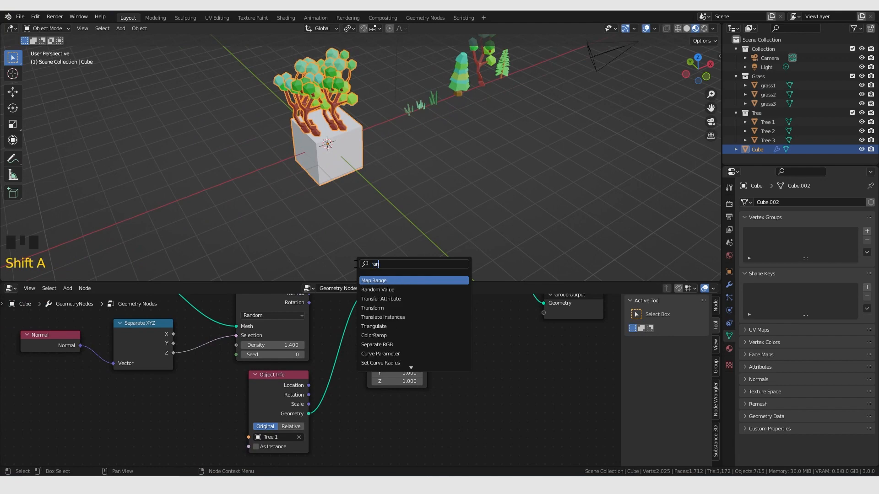
{"action": "type", "text": "d"}
{"action": "left_click", "coordinate": [389, 280]}
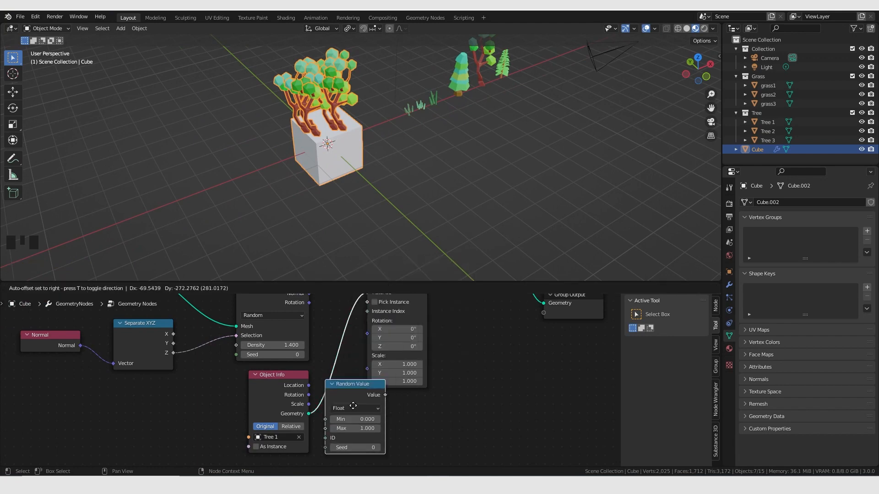
{"action": "left_click", "coordinate": [373, 423]}
- Link the float Random Value output to the Scale input of the Instance on Points node
{"action": "scroll", "coordinate": [445, 433], "scroll_direction": "down", "scroll_amount": 2}
{"action": "scroll", "coordinate": [432, 365], "scroll_direction": "up", "scroll_amount": 5}
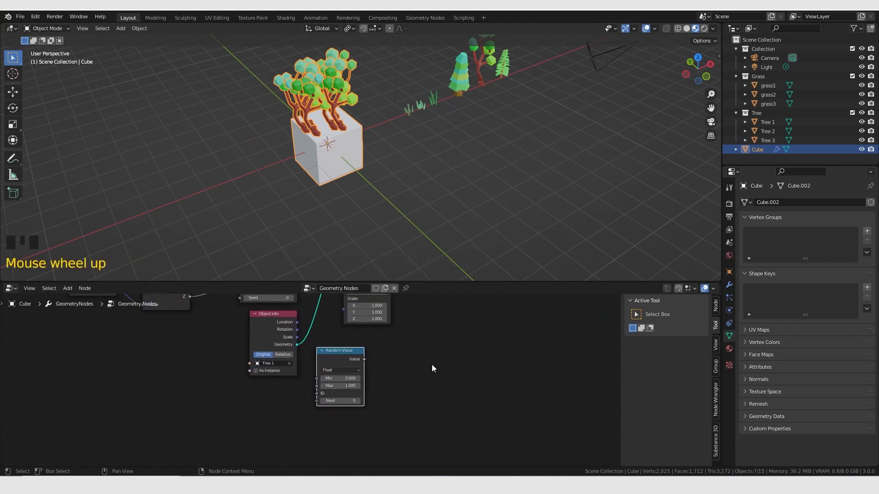
{"action": "middle_click_drag", "start_coordinate": [406, 334], "coordinate": [378, 422]}
{"action": "left_click_drag", "start_coordinate": [359, 438], "coordinate": [375, 419]}
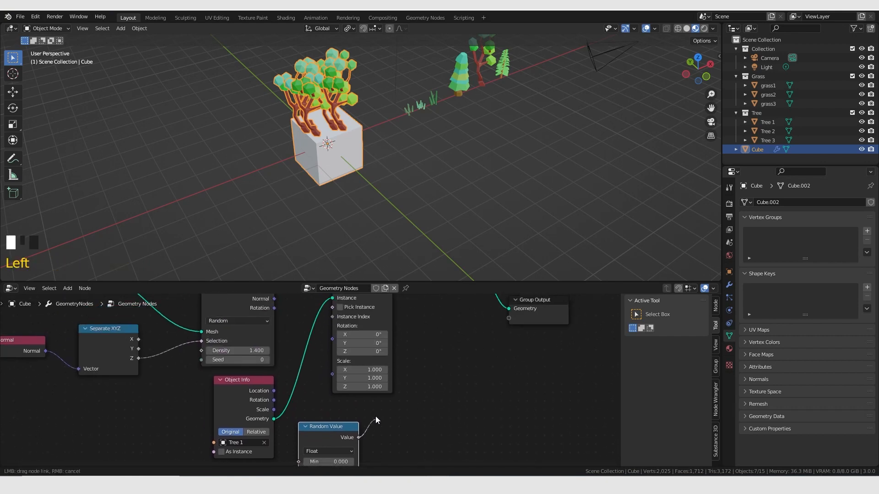
{"action": "left_click_drag", "start_coordinate": [326, 389], "coordinate": [329, 375]}
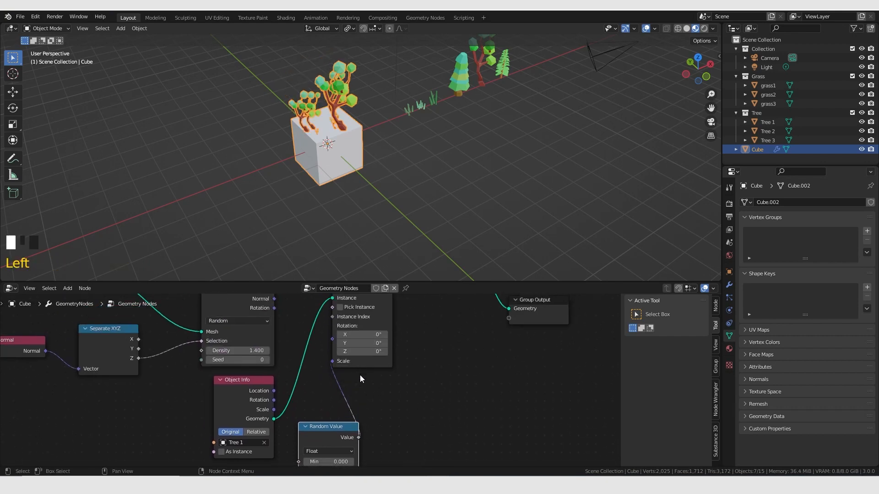
{"action": "middle_click_drag", "start_coordinate": [431, 419], "coordinate": [435, 364], "text": "shift"}
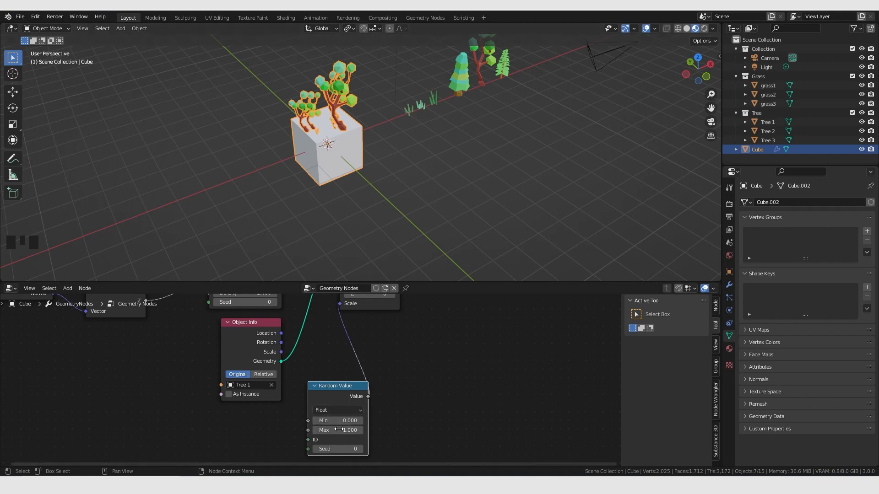
- Set the float Random Value minimum to 0.900 and inspect the tree sizes on the cube
{"action": "middle_click_drag", "start_coordinate": [389, 325], "coordinate": [378, 383]}
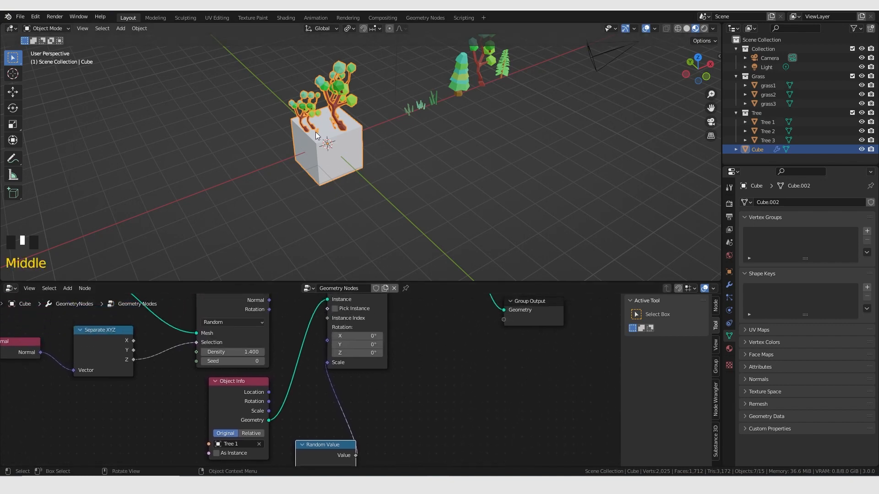
{"action": "scroll", "coordinate": [361, 393], "scroll_direction": "down", "scroll_amount": 3}
{"action": "middle_click_drag", "start_coordinate": [397, 412], "coordinate": [389, 403]}
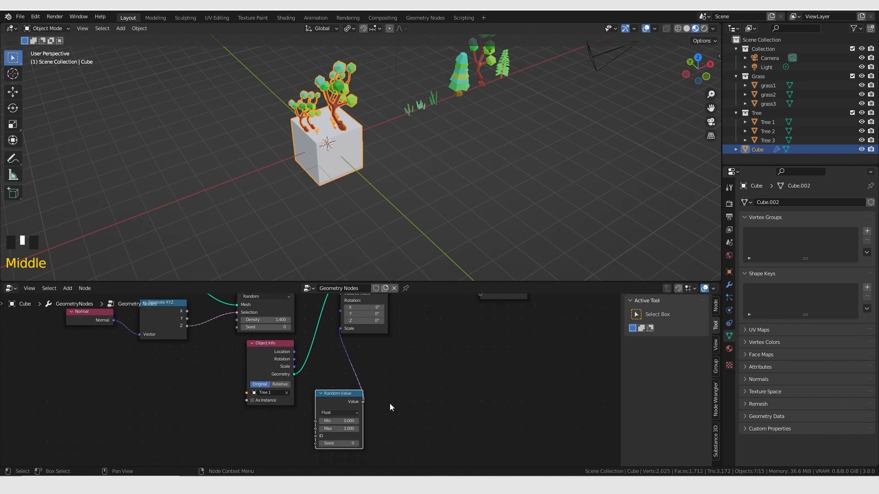
{"action": "scroll", "coordinate": [389, 403], "scroll_direction": "up", "scroll_amount": 3}
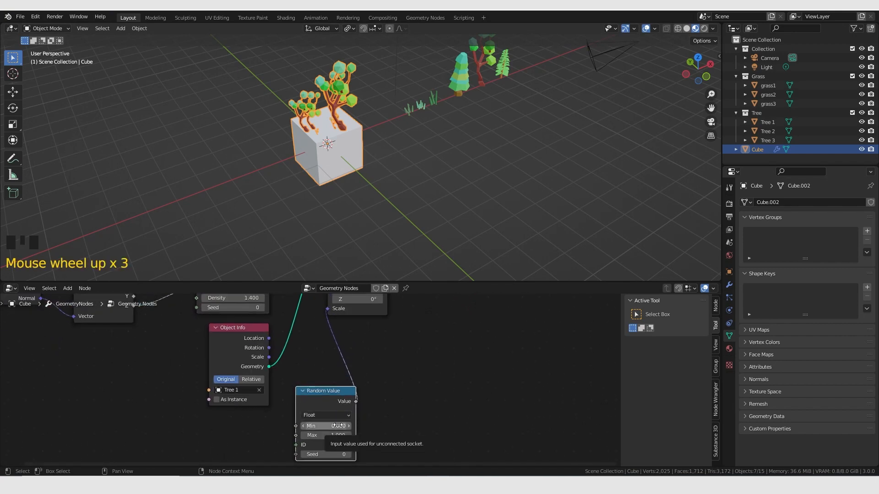
{"action": "left_click", "coordinate": [338, 425]}
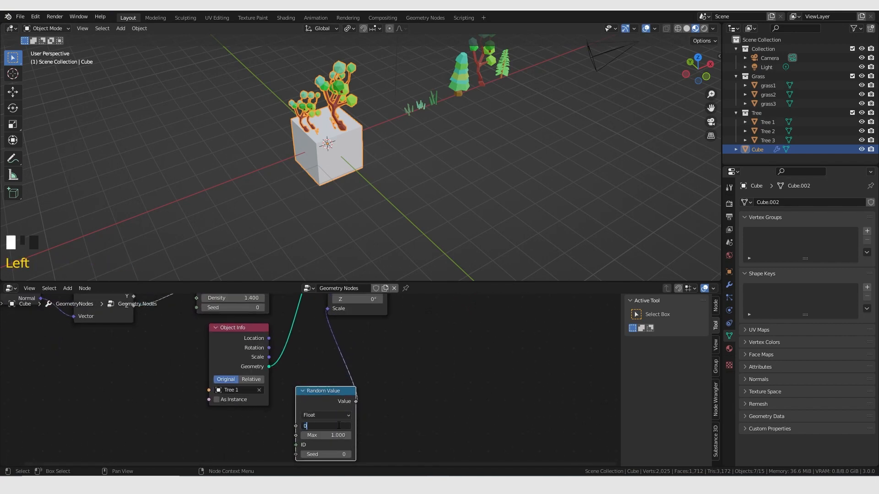
{"action": "key", "text": "Return"}
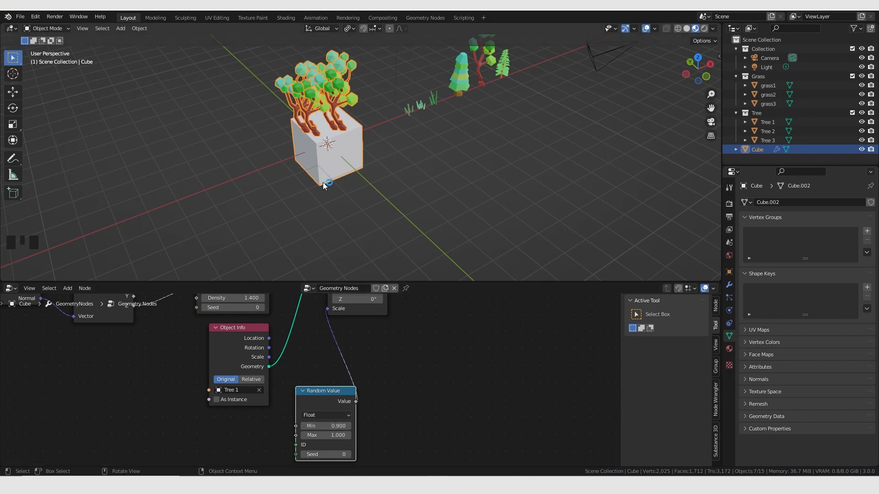
{"action": "middle_click_drag", "start_coordinate": [347, 230], "coordinate": [407, 266]}
{"action": "scroll", "coordinate": [352, 191], "scroll_direction": "up", "scroll_amount": 4}
{"action": "middle_click_drag", "start_coordinate": [352, 191], "coordinate": [387, 209], "text": "shift"}
{"action": "scroll", "coordinate": [405, 219], "scroll_direction": "down", "scroll_amount": 3}
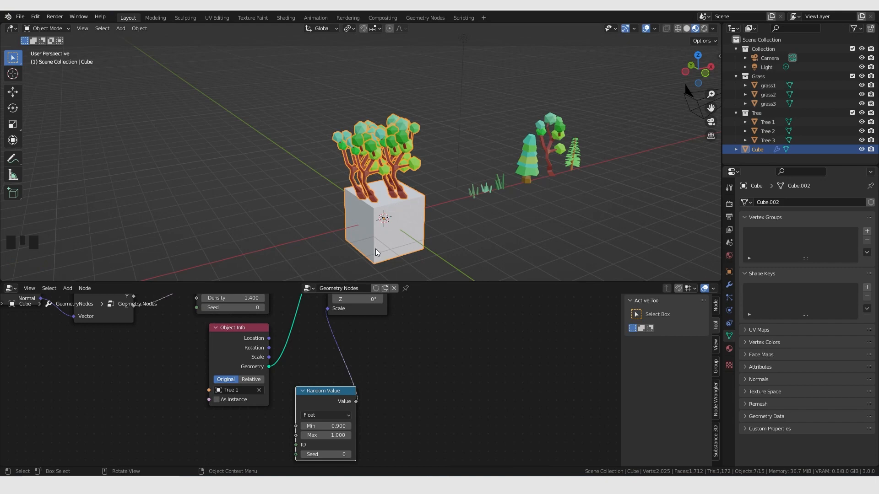
{"action": "middle_click_drag", "start_coordinate": [388, 405], "coordinate": [348, 388], "text": "shift"}
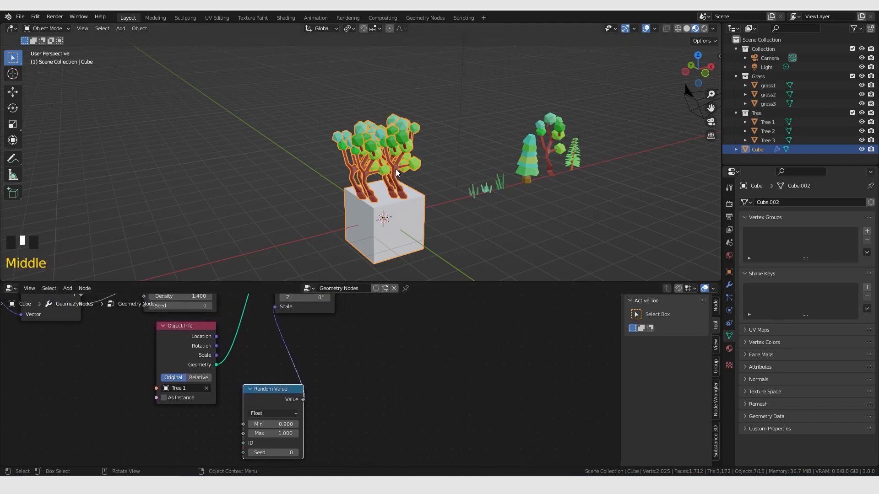
- Switch the Random Value node's data type to Vector and place the node below Object Info
{"action": "left_click", "coordinate": [281, 412]}
{"action": "left_click", "coordinate": [259, 442]}
{"action": "middle_click_drag", "start_coordinate": [270, 408], "coordinate": [289, 382], "text": "shift"}
{"action": "key", "text": "g"}
{"action": "left_click", "coordinate": [229, 410]}
- Connect the vector Random Value output to the Scale input of Instance on Points
{"action": "scroll", "coordinate": [304, 373], "scroll_direction": "down", "scroll_amount": 7}
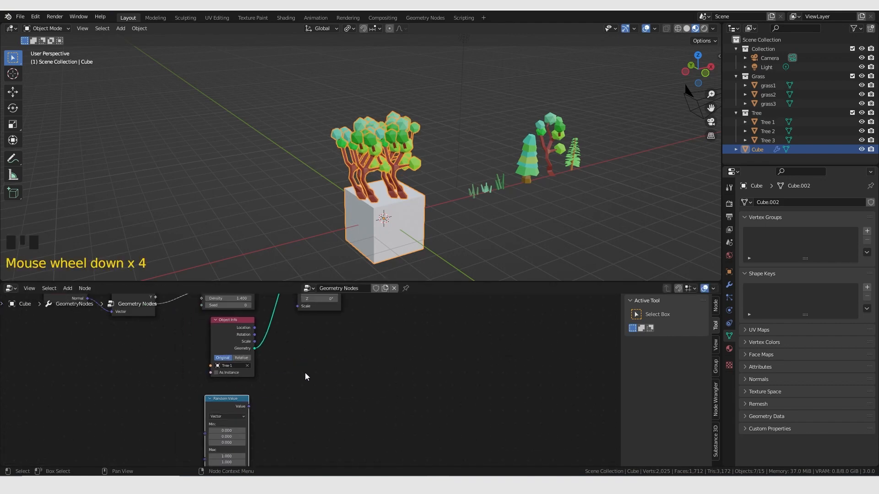
{"action": "scroll", "coordinate": [276, 406], "scroll_direction": "up", "scroll_amount": 9}
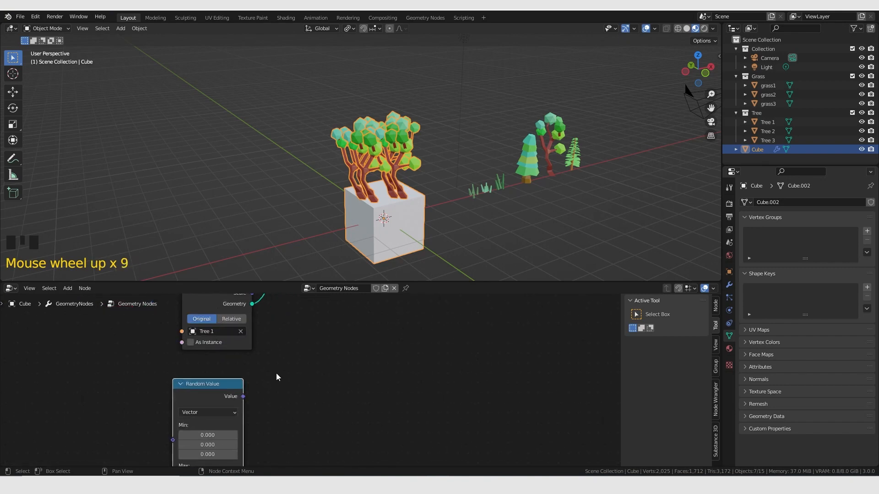
{"action": "middle_click_drag", "start_coordinate": [276, 373], "coordinate": [258, 414], "text": "shift"}
{"action": "scroll", "coordinate": [243, 441], "scroll_direction": "down", "scroll_amount": 3}
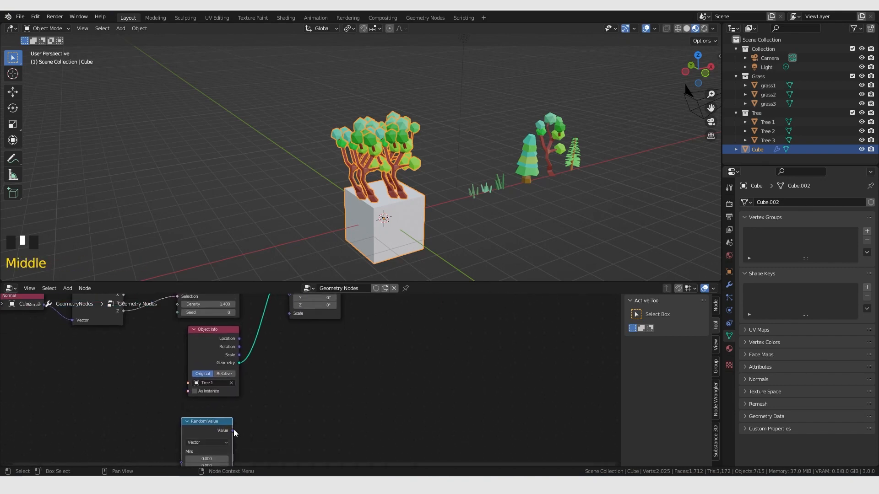
{"action": "left_click_drag", "start_coordinate": [233, 430], "coordinate": [288, 313]}
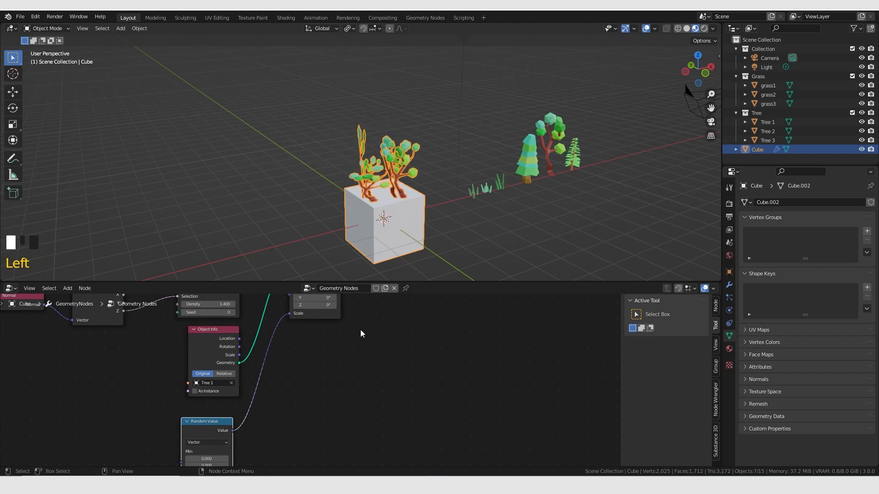
- Set both the X and Y minimums of the Random Value vector to 1
{"action": "middle_click_drag", "start_coordinate": [349, 392], "coordinate": [308, 405], "text": "shift"}
{"action": "scroll", "coordinate": [311, 389], "scroll_direction": "up", "scroll_amount": 2}
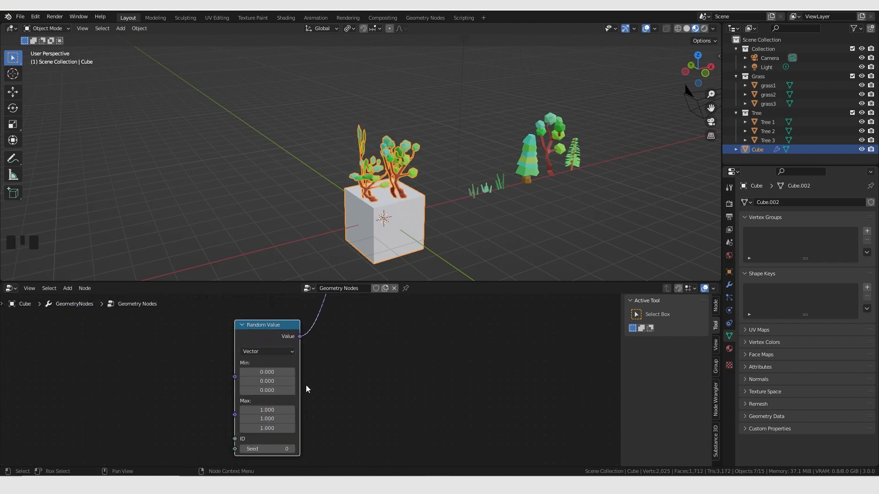
{"action": "scroll", "coordinate": [297, 389], "scroll_direction": "up", "scroll_amount": 3}
{"action": "middle_click_drag", "start_coordinate": [313, 408], "coordinate": [296, 339]}
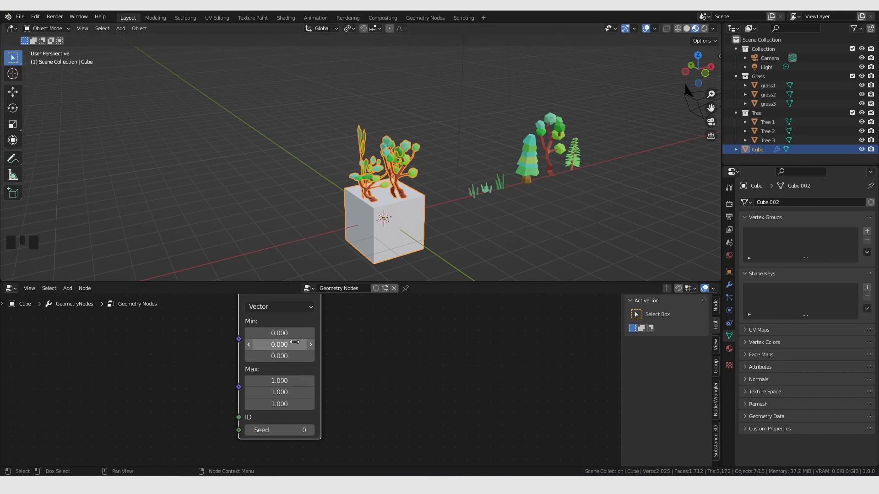
{"action": "left_click_drag", "start_coordinate": [294, 342], "coordinate": [293, 334]}
{"action": "type", "text": "1"}
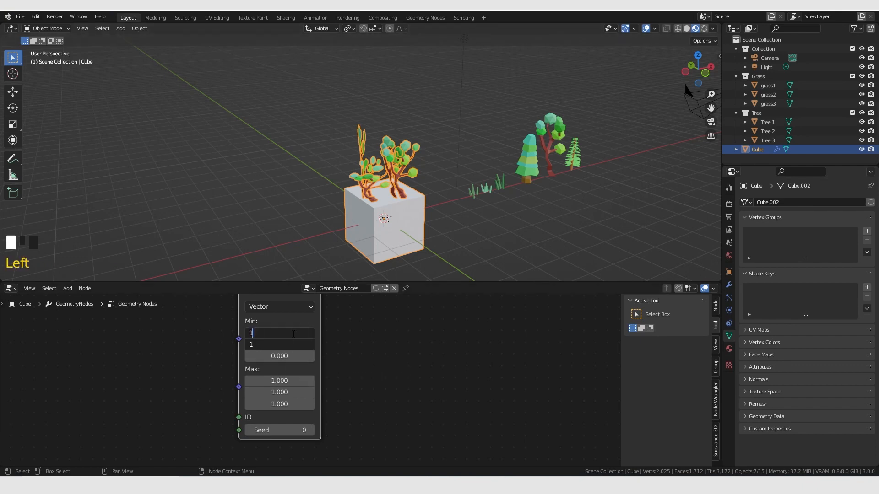
{"action": "key", "text": "Return"}
- Set the Z minimum of the Random Value vector to 0.5 and inspect the tree heights on the cube
{"action": "middle_click_drag", "start_coordinate": [430, 202], "coordinate": [412, 216]}
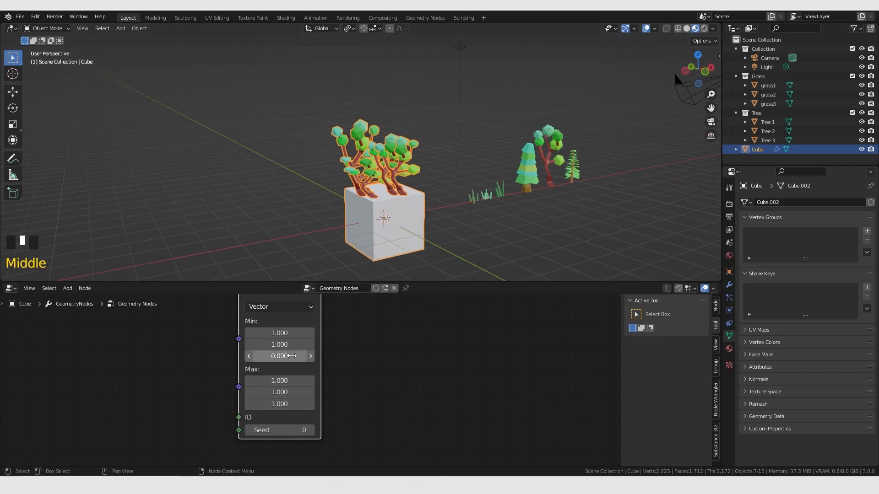
{"action": "left_click", "coordinate": [291, 356]}
{"action": "type", "text": "0.5"}
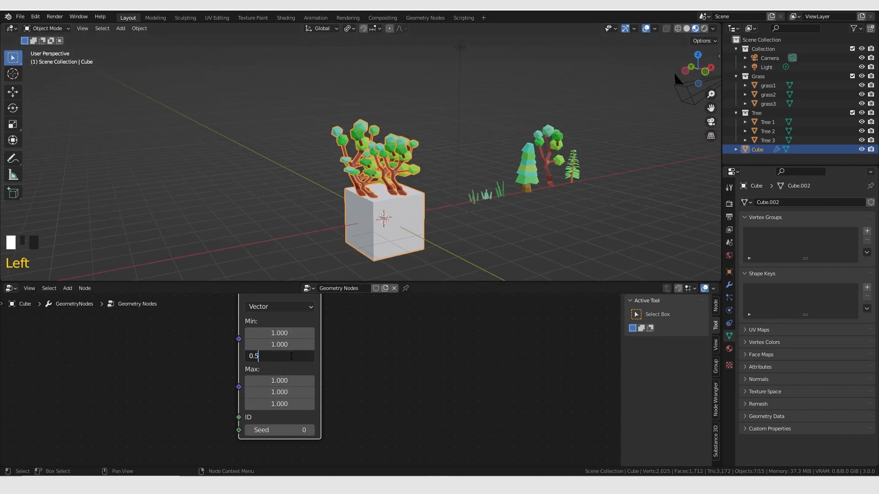
{"action": "key", "text": "Return"}
{"action": "scroll", "coordinate": [376, 184], "scroll_direction": "up", "scroll_amount": 4}
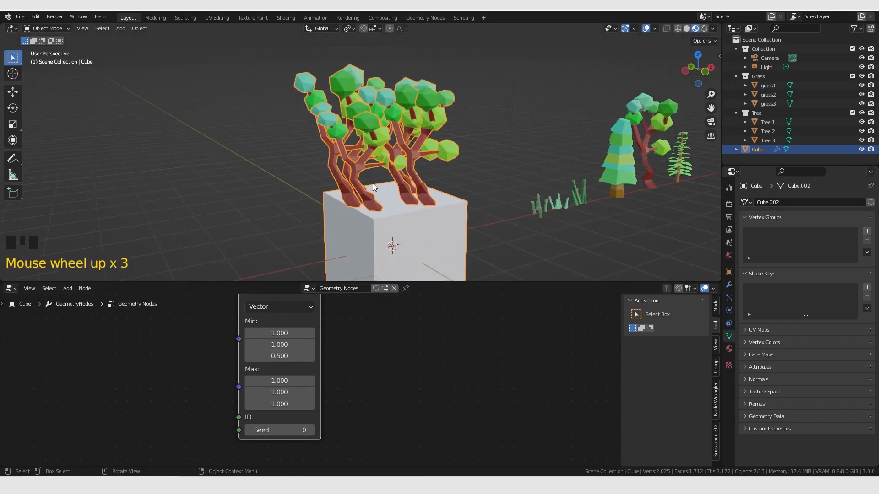
{"action": "middle_click_drag", "start_coordinate": [380, 183], "coordinate": [328, 177]}
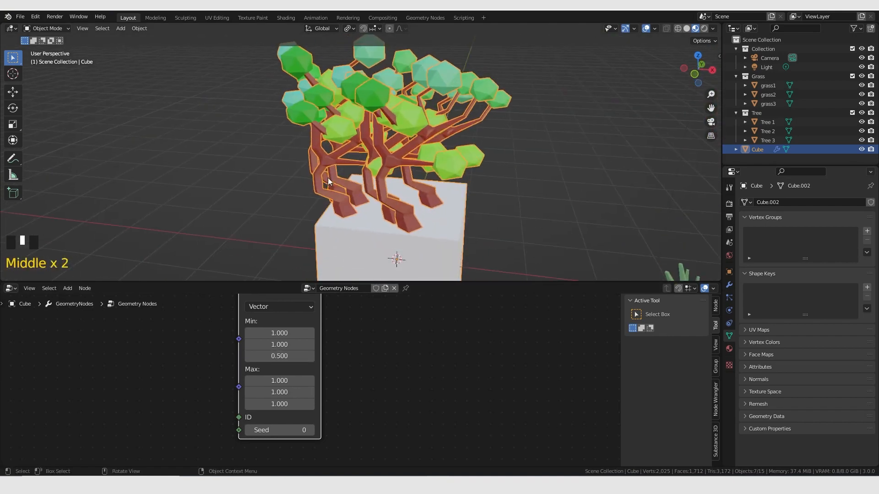
{"action": "scroll", "coordinate": [407, 180], "scroll_direction": "down", "scroll_amount": 3}
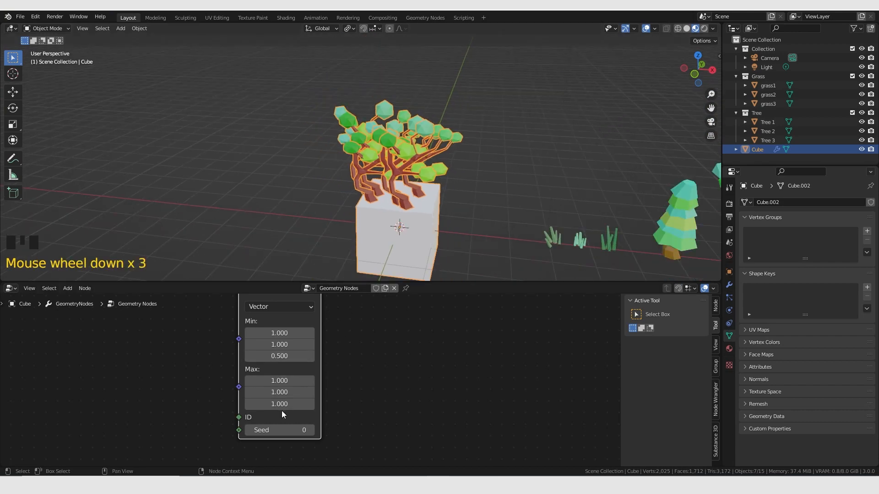
- Try a different Z maximum on the Random Value vector
{"action": "middle_click_drag", "start_coordinate": [402, 366], "coordinate": [390, 405]}
{"action": "scroll", "coordinate": [411, 378], "scroll_direction": "down", "scroll_amount": 10}
{"action": "scroll", "coordinate": [389, 404], "scroll_direction": "up", "scroll_amount": 13}
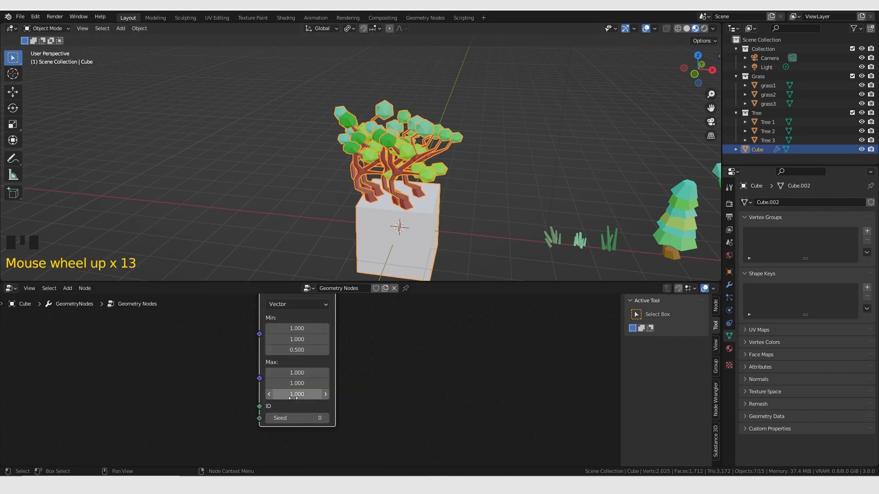
{"action": "left_click_drag", "start_coordinate": [296, 394], "coordinate": [275, 394]}
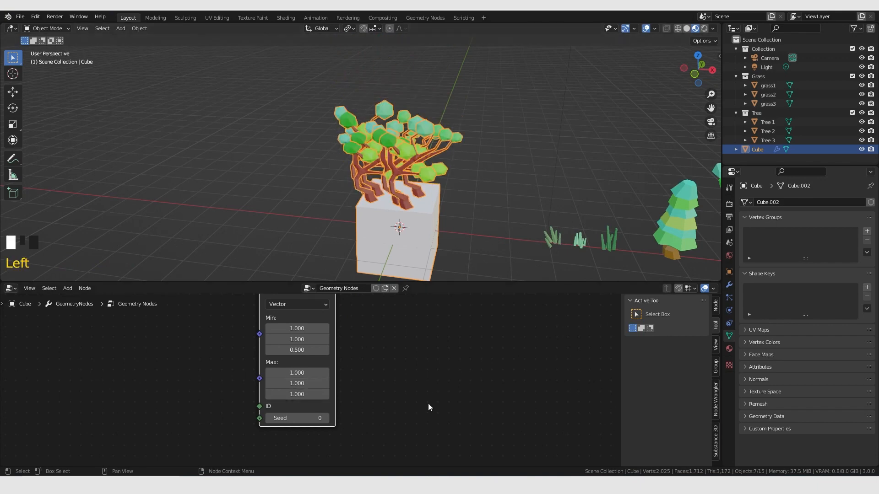
- Collapse the Random Value node to its header
{"action": "scroll", "coordinate": [431, 389], "scroll_direction": "down", "scroll_amount": 5}
{"action": "middle_click_drag", "start_coordinate": [433, 378], "coordinate": [417, 347]}
{"action": "scroll", "coordinate": [414, 412], "scroll_direction": "down", "scroll_amount": 9}
{"action": "scroll", "coordinate": [412, 396], "scroll_direction": "up", "scroll_amount": 5}
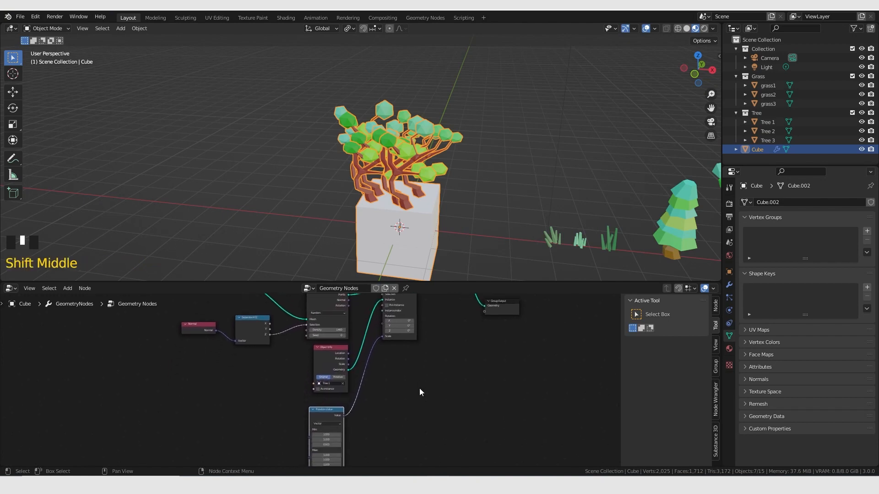
{"action": "scroll", "coordinate": [420, 389], "scroll_direction": "down", "scroll_amount": 5}
{"action": "middle_click_drag", "start_coordinate": [392, 411], "coordinate": [402, 375], "text": "shift"}
{"action": "scroll", "coordinate": [400, 378], "scroll_direction": "up", "scroll_amount": 4}
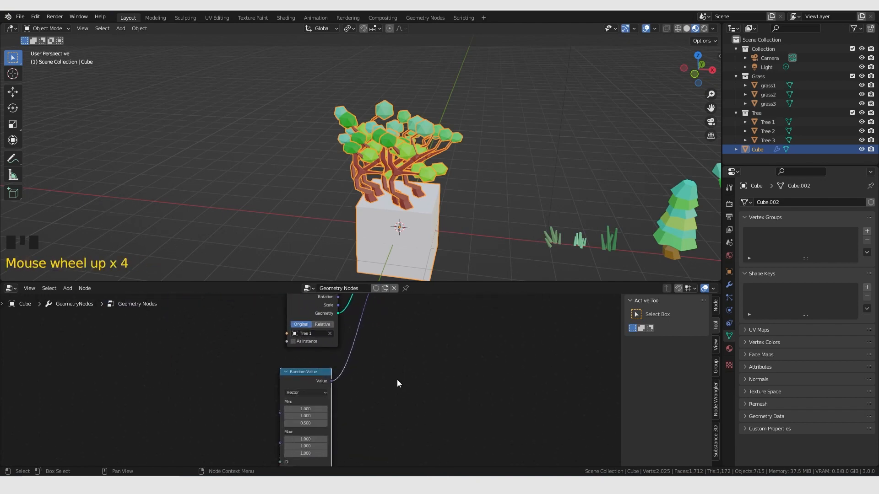
{"action": "left_click", "coordinate": [404, 386]}
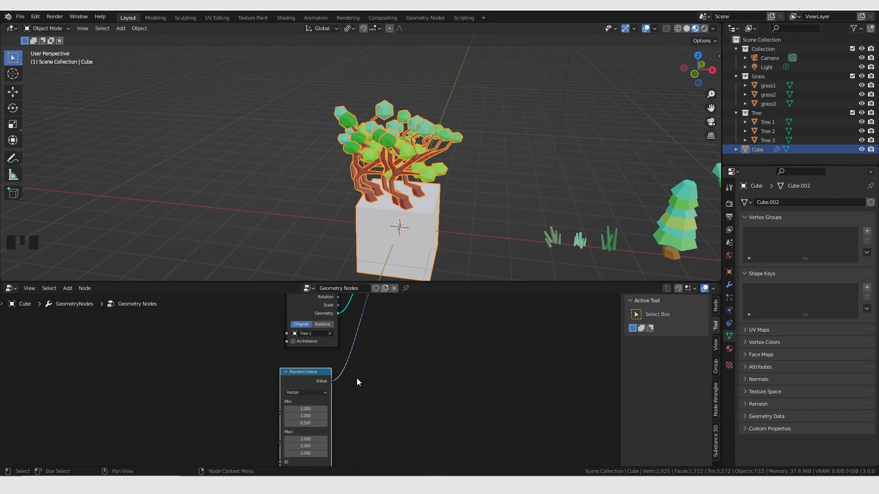
{"action": "left_click", "coordinate": [305, 386]}
{"action": "key", "text": "h"}
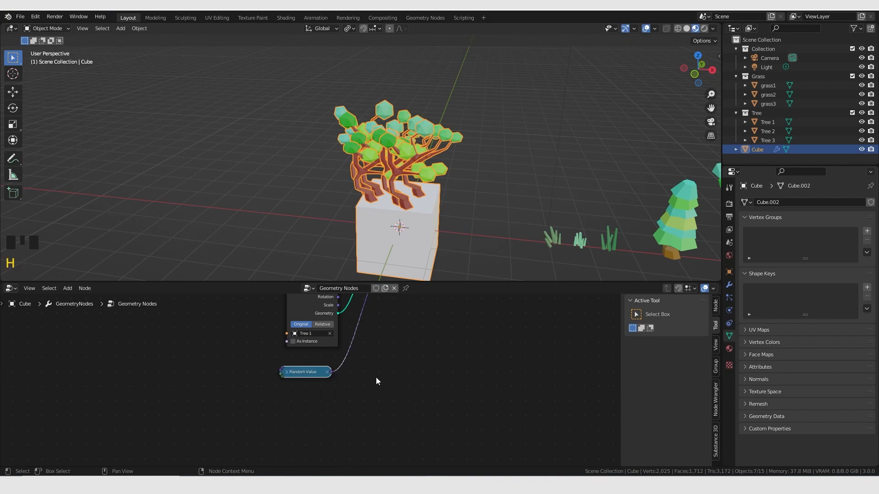
- Move the collapsed Random Value node below the Instance on Points node and inspect the trees on the cube
{"action": "scroll", "coordinate": [325, 370], "scroll_direction": "up", "scroll_amount": 4}
{"action": "middle_click_drag", "start_coordinate": [358, 348], "coordinate": [362, 383]}
{"action": "scroll", "coordinate": [362, 371], "scroll_direction": "down", "scroll_amount": 3}
{"action": "left_click", "coordinate": [316, 421]}
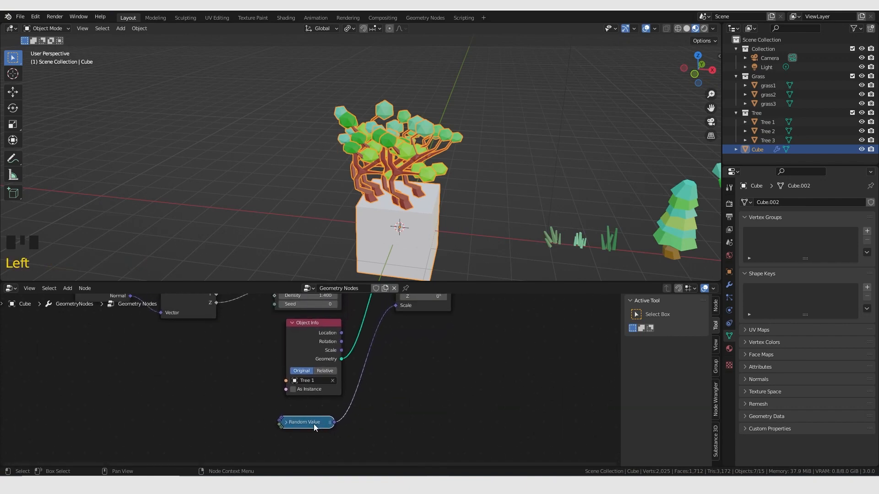
{"action": "key", "text": "g"}
{"action": "left_click", "coordinate": [339, 418]}
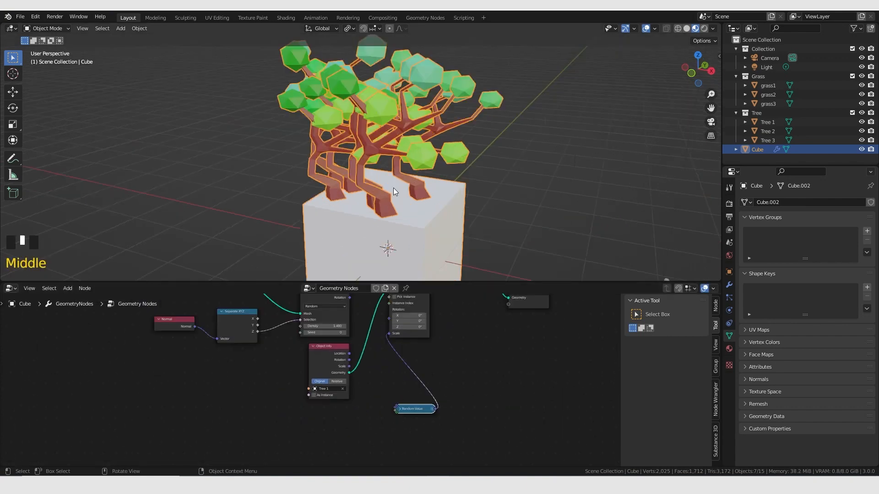
{"action": "middle_click_drag", "start_coordinate": [393, 188], "coordinate": [442, 164]}
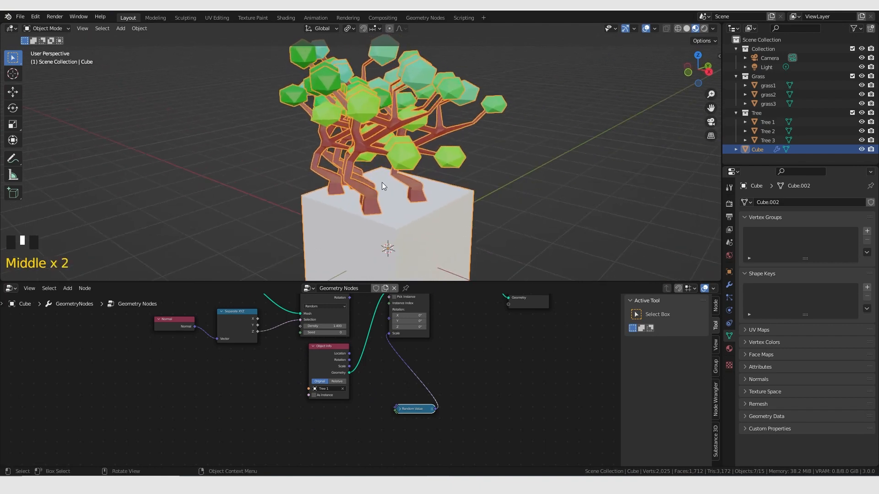
- Move the collapsed Random Value node slightly lower beneath the Instance on Points node
{"action": "middle_click_drag", "start_coordinate": [381, 183], "coordinate": [443, 180]}
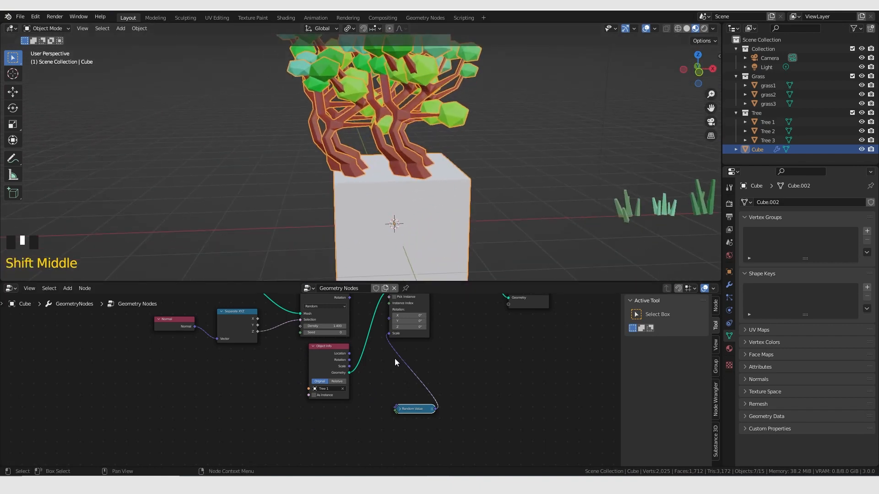
{"action": "left_click", "coordinate": [351, 430]}
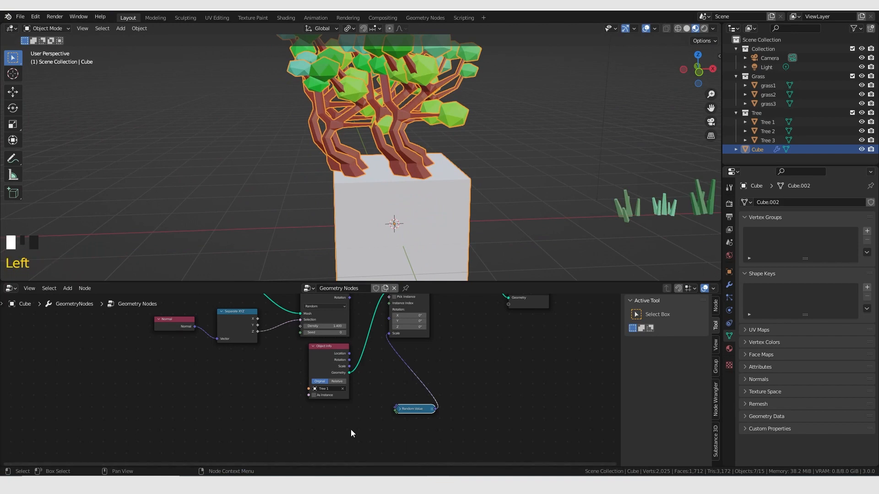
{"action": "left_click", "coordinate": [418, 411]}
{"action": "key", "text": "g"}
{"action": "left_click", "coordinate": [416, 423]}
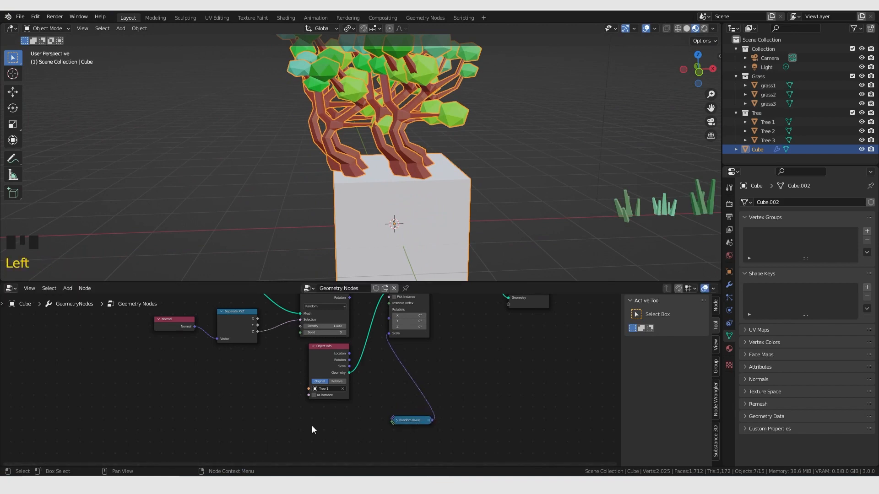
- Add a second Random Value node below the Object Info node
{"action": "key", "text": "shift+a"}
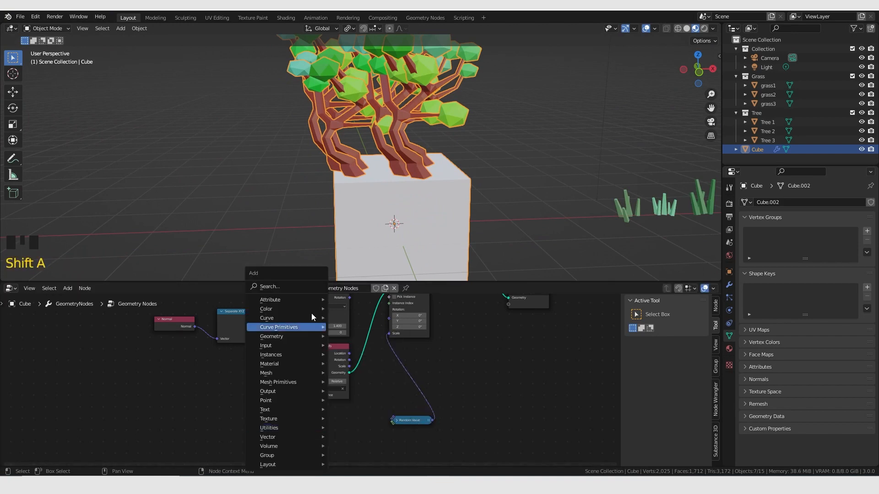
{"action": "left_click", "coordinate": [307, 283]}
{"action": "type", "text": "random"}
{"action": "key", "text": "Return"}
{"action": "left_click", "coordinate": [336, 440]}
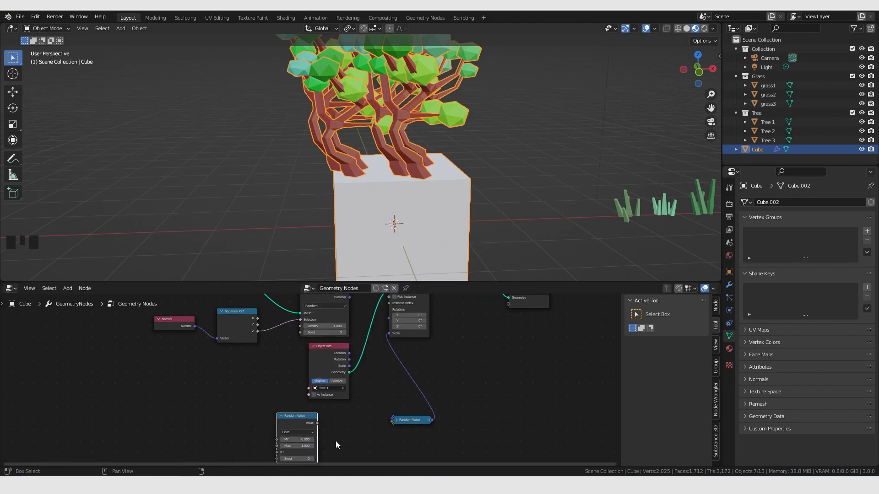
- Add a Rotate Euler node beside the new Random Value node
{"action": "scroll", "coordinate": [352, 443], "scroll_direction": "up", "scroll_amount": 4}
{"action": "key", "text": "shift+a"}
{"action": "key", "text": "shift+a"}
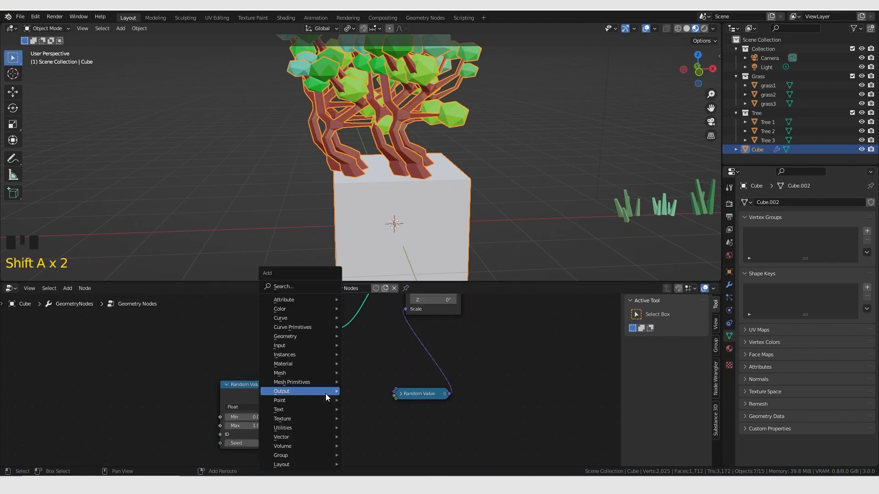
{"action": "left_click", "coordinate": [301, 296]}
{"action": "type", "text": "rotate"}
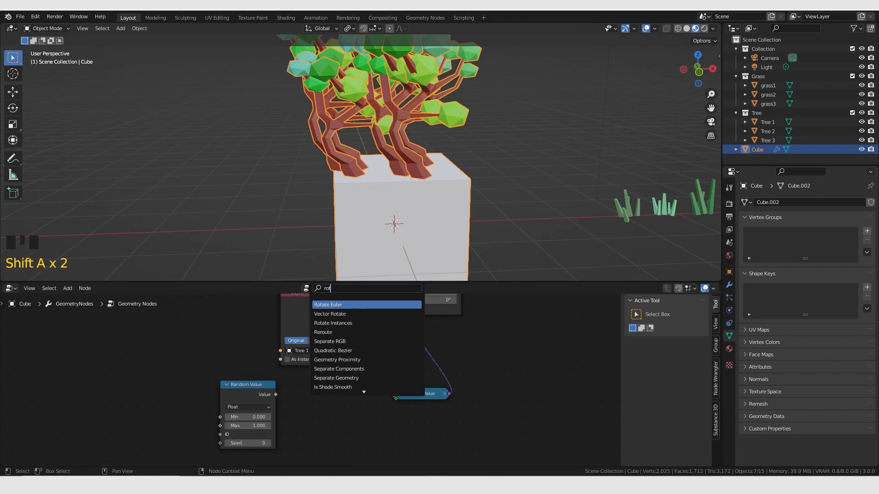
{"action": "left_click", "coordinate": [345, 305]}
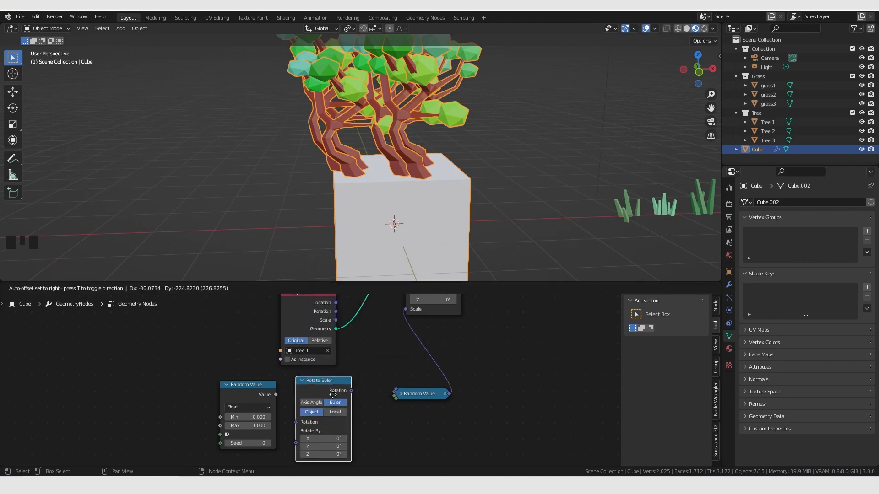
- Set the new Random Value node's data type to Vector
{"action": "scroll", "coordinate": [359, 371], "scroll_direction": "up", "scroll_amount": 7}
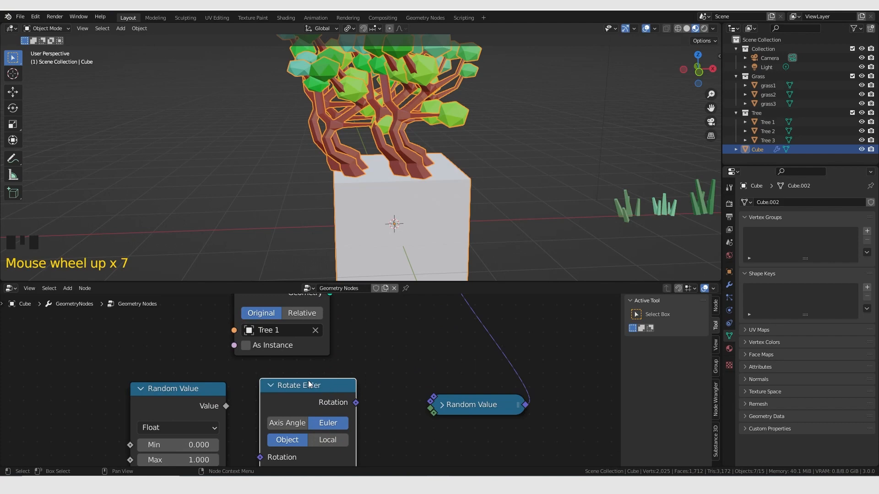
{"action": "key", "text": "KP_Decimal"}
{"action": "left_click", "coordinate": [198, 345]}
{"action": "left_click", "coordinate": [199, 320]}
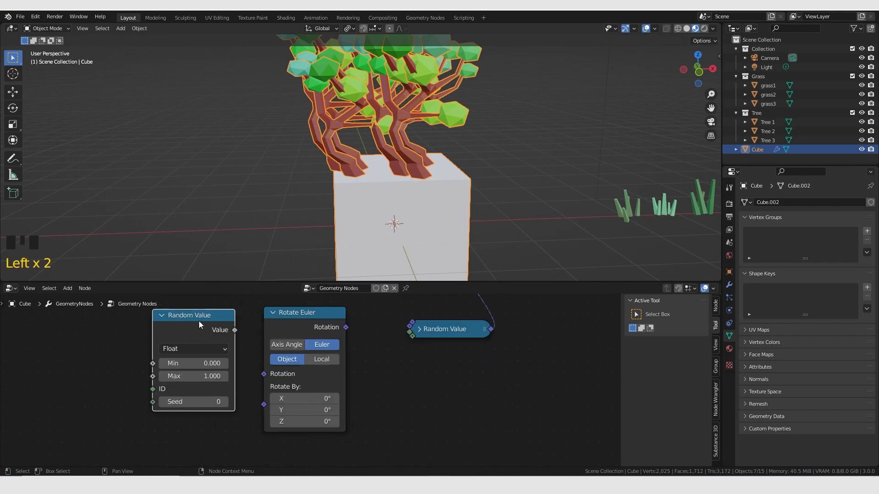
{"action": "left_click", "coordinate": [188, 349]}
{"action": "left_click", "coordinate": [195, 388]}
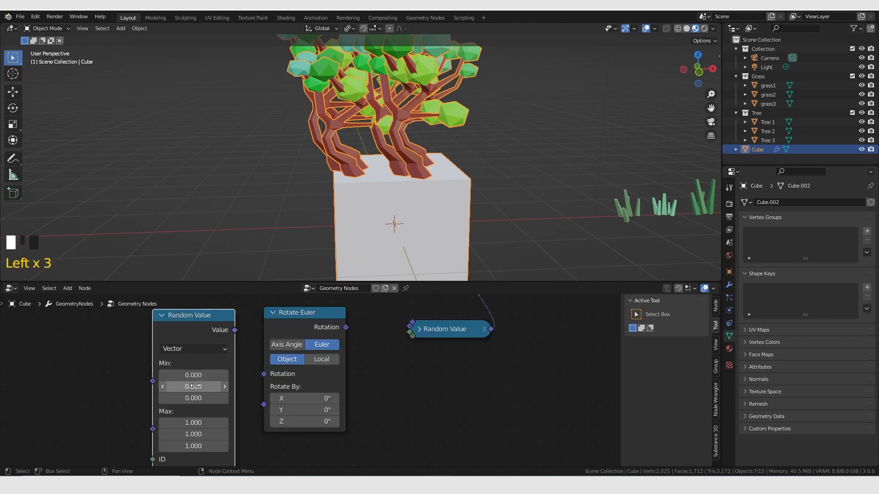
- Connect the new Random Value node's output to the Rotate By input of the Rotate Euler node
{"action": "middle_click_drag", "start_coordinate": [405, 416], "coordinate": [416, 405]}
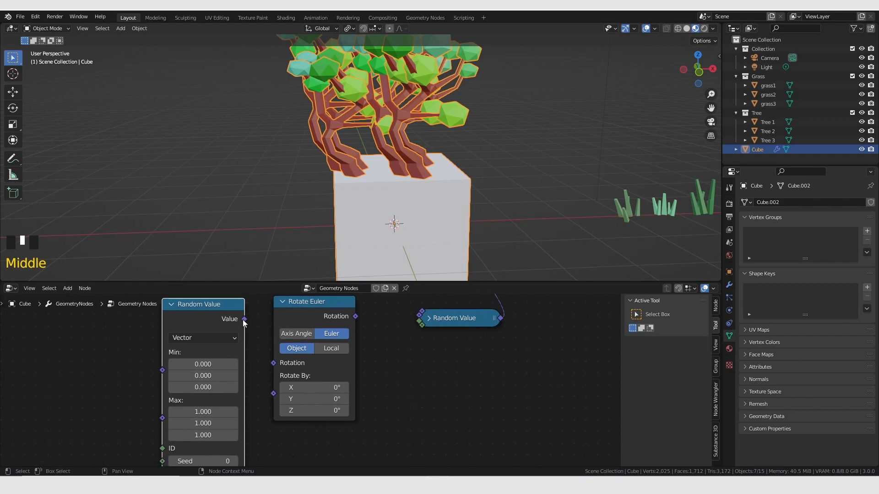
{"action": "left_click_drag", "start_coordinate": [243, 319], "coordinate": [266, 390]}
{"action": "left_click_drag", "start_coordinate": [269, 390], "coordinate": [272, 389]}
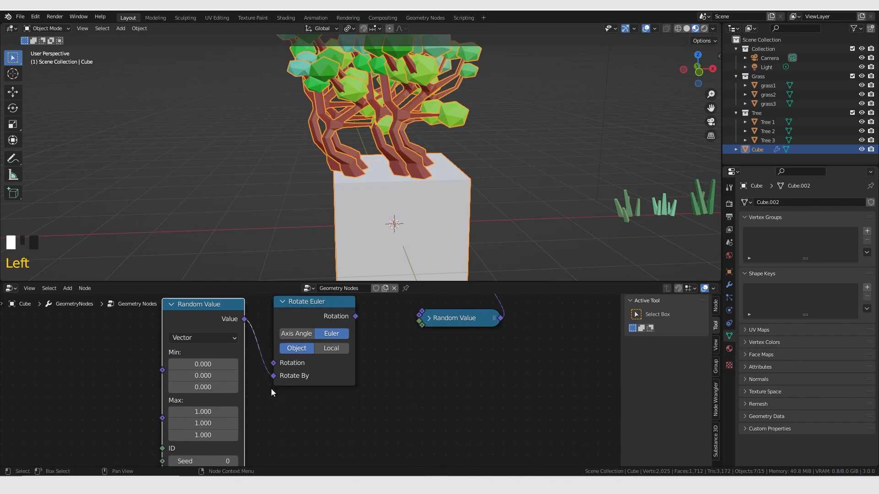
{"action": "middle_click_drag", "start_coordinate": [326, 390], "coordinate": [338, 367]}
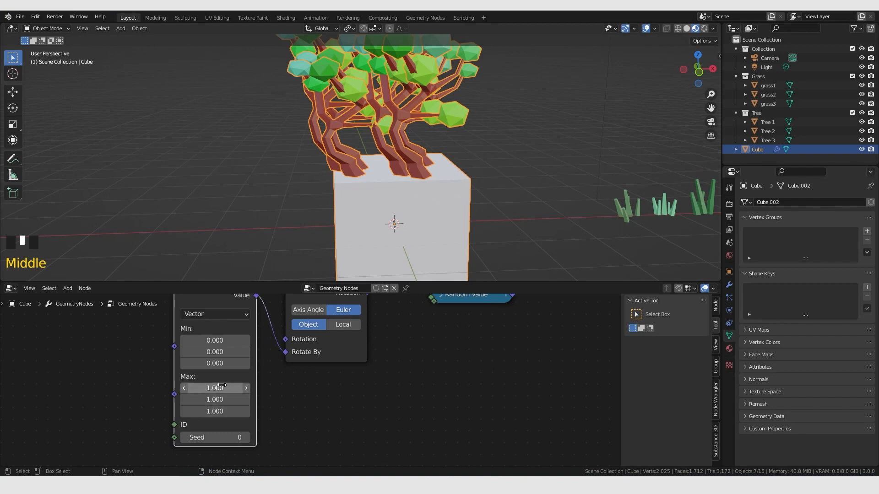
{"action": "key", "text": "ctrl+z"}
{"action": "key", "text": "ctrl+z"}
{"action": "key", "text": "ctrl+z"}
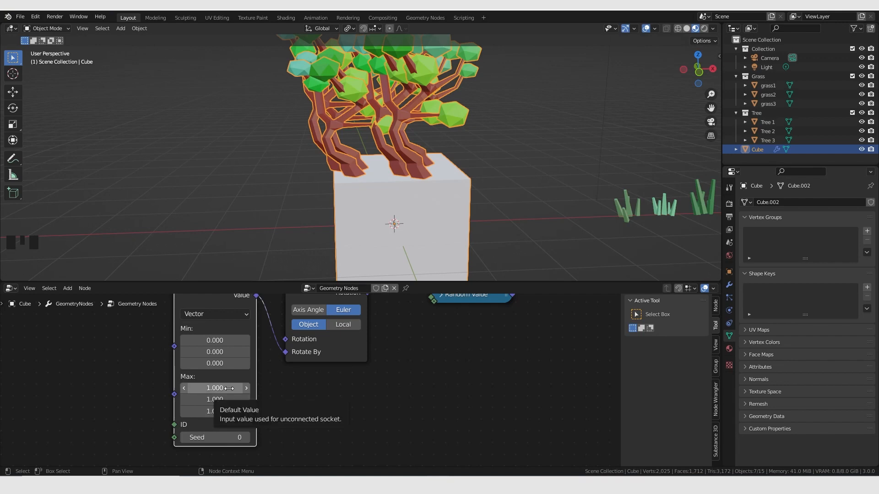
- Set the rotation Random Value's maximum to 0 for X and Y, and to tau for Z
{"action": "left_click_drag", "start_coordinate": [229, 389], "coordinate": [229, 399]}
{"action": "type", "text": "0"}
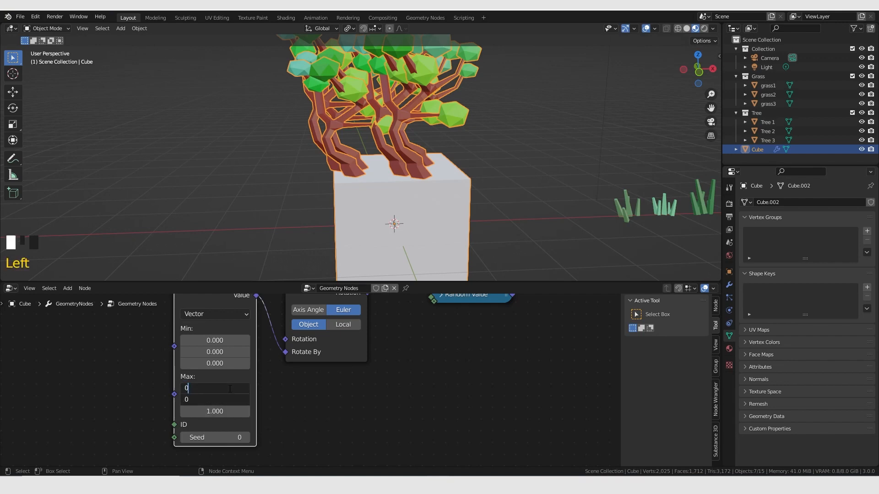
{"action": "key", "text": "Return"}
{"action": "left_click", "coordinate": [221, 410]}
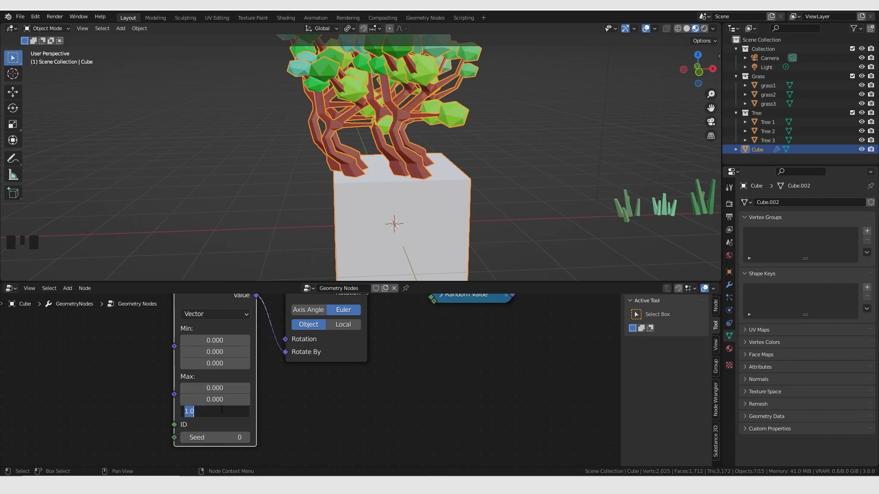
{"action": "type", "text": "tau"}
{"action": "key", "text": "Return"}
- Connect the Rotate Euler output to the Rotation input of Instance on Points and inspect the trees on the cube
{"action": "scroll", "coordinate": [378, 388], "scroll_direction": "down", "scroll_amount": 4}
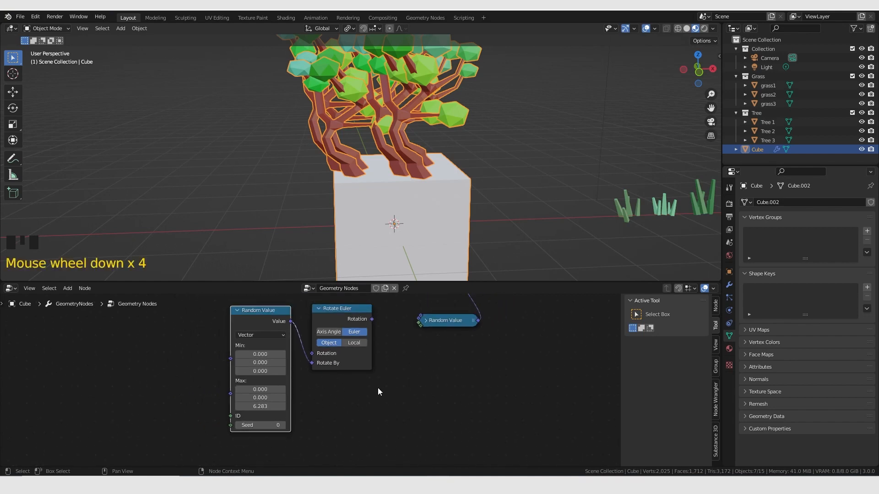
{"action": "scroll", "coordinate": [320, 417], "scroll_direction": "up", "scroll_amount": 2}
{"action": "middle_click_drag", "start_coordinate": [357, 359], "coordinate": [308, 397]}
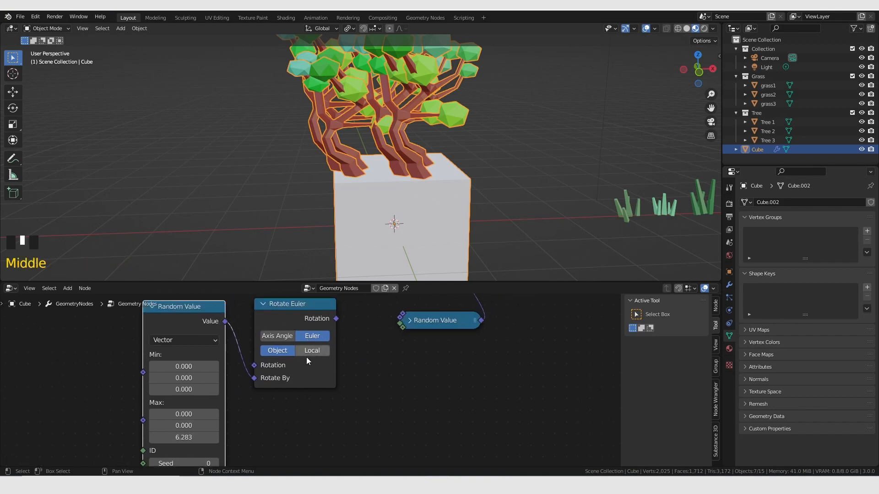
{"action": "middle_click_drag", "start_coordinate": [306, 357], "coordinate": [325, 339]}
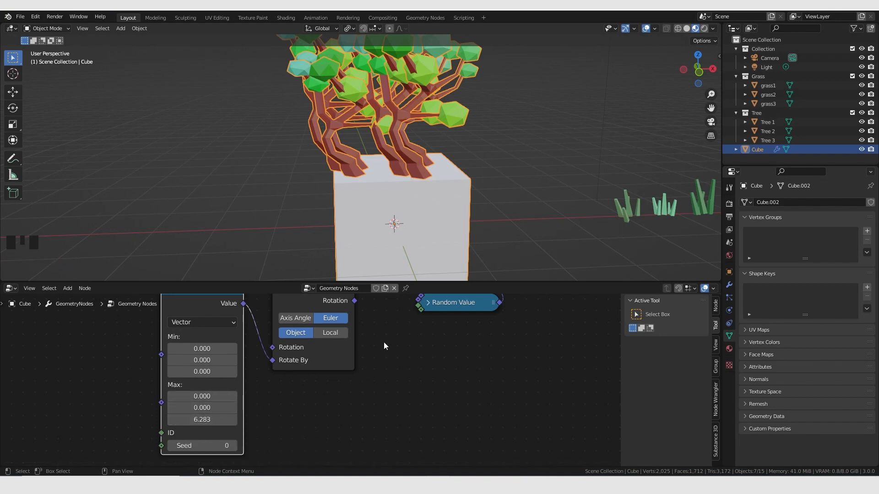
{"action": "middle_click_drag", "start_coordinate": [384, 341], "coordinate": [216, 435]}
{"action": "left_click_drag", "start_coordinate": [216, 435], "coordinate": [273, 322]}
{"action": "middle_click_drag", "start_coordinate": [342, 387], "coordinate": [434, 300]}
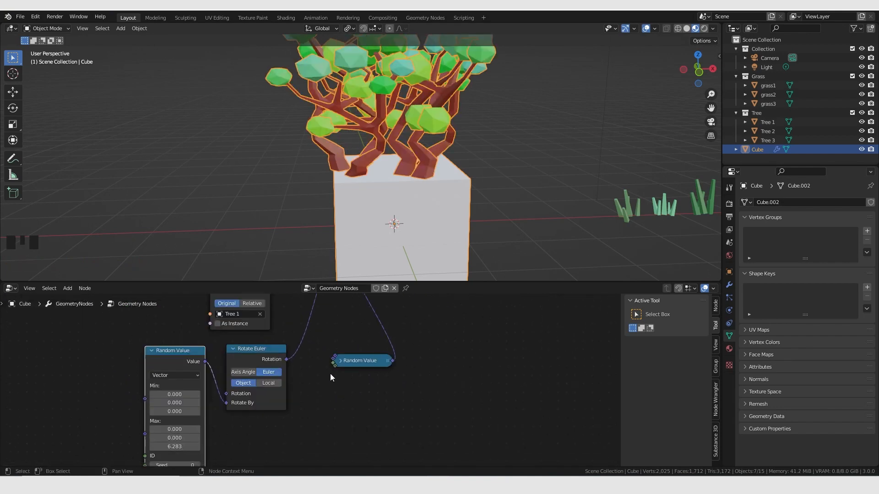
{"action": "scroll", "coordinate": [330, 373], "scroll_direction": "down", "scroll_amount": 3}
{"action": "middle_click_drag", "start_coordinate": [339, 333], "coordinate": [375, 287]}
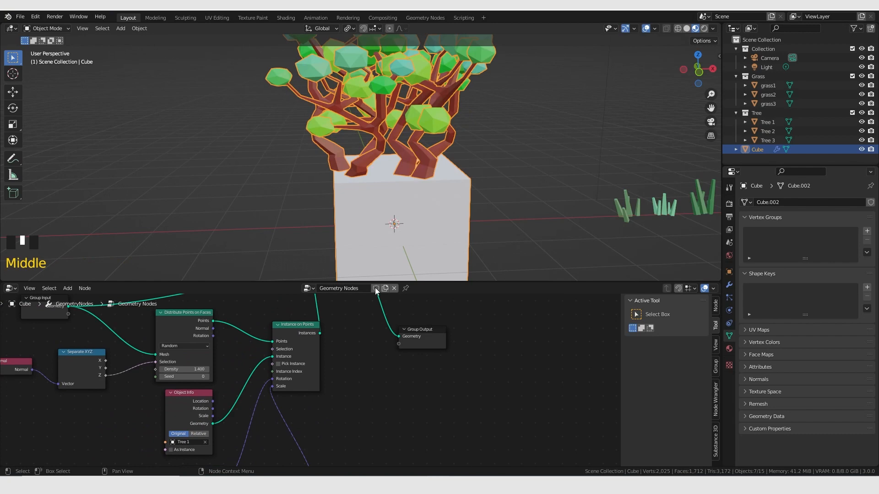
{"action": "left_click", "coordinate": [413, 106]}
{"action": "middle_click_drag", "start_coordinate": [444, 119], "coordinate": [415, 201]}
{"action": "scroll", "coordinate": [416, 201], "scroll_direction": "down", "scroll_amount": 3}
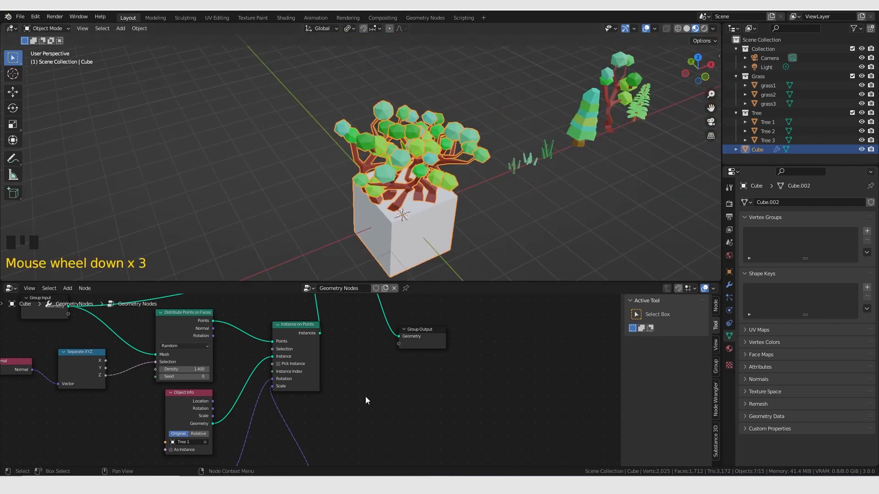
- Set the rotation Random Value's X and Y maximum to 0.1 to tilt the trees slightly
{"action": "middle_click_drag", "start_coordinate": [365, 400], "coordinate": [414, 201]}
{"action": "scroll", "coordinate": [280, 394], "scroll_direction": "up", "scroll_amount": 2}
{"action": "scroll", "coordinate": [280, 401], "scroll_direction": "up", "scroll_amount": 3}
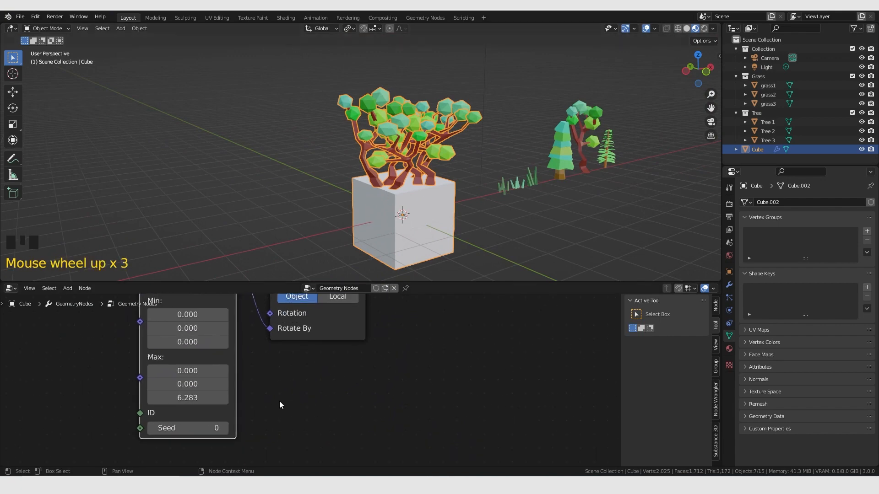
{"action": "left_click", "coordinate": [187, 371]}
{"action": "mouse_move", "coordinate": [188, 371]}
{"action": "left_mouse_down"}
{"action": "mouse_move", "coordinate": [215, 371]}
{"action": "mouse_move", "coordinate": [189, 371]}
{"action": "mouse_move", "coordinate": [198, 375]}
{"action": "left_mouse_up"}
{"action": "left_click", "coordinate": [198, 384]}
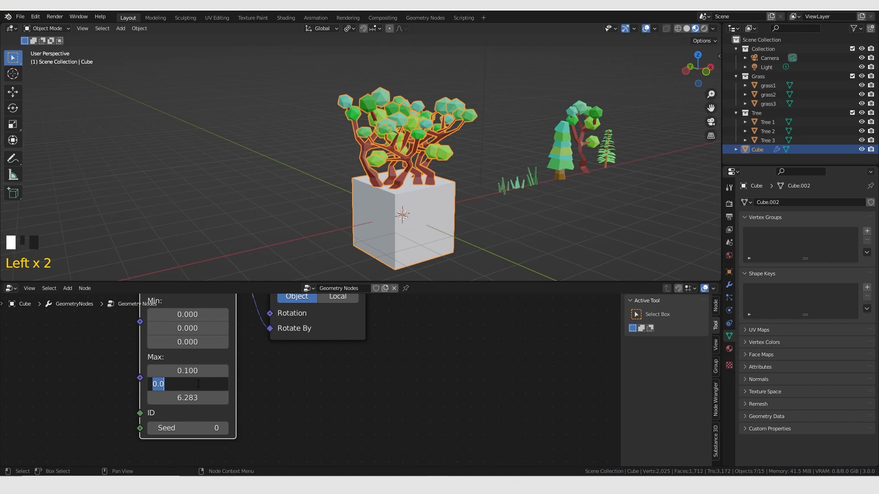
{"action": "type", "text": "0.1"}
{"action": "key", "text": "Return"}
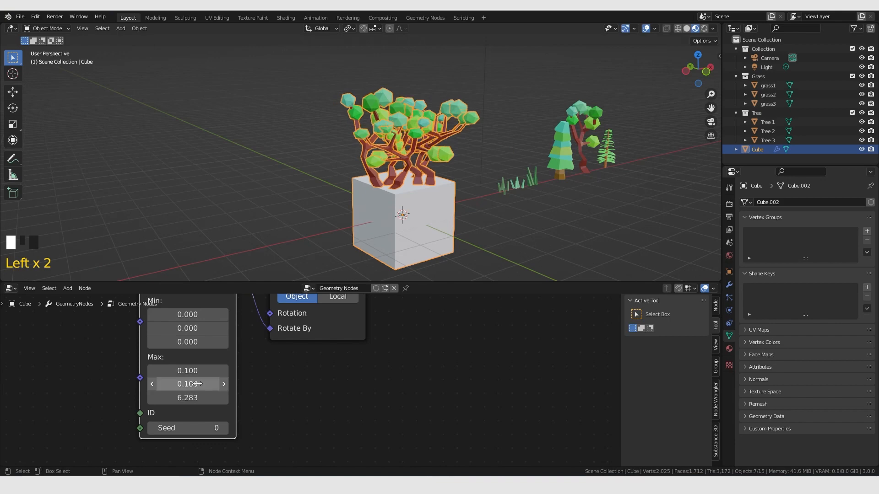
- Collapse the Rotate Euler node and its connected Random Value node to their headers
{"action": "scroll", "coordinate": [417, 362], "scroll_direction": "down", "scroll_amount": 6}
{"action": "middle_click_drag", "start_coordinate": [272, 313], "coordinate": [268, 352]}
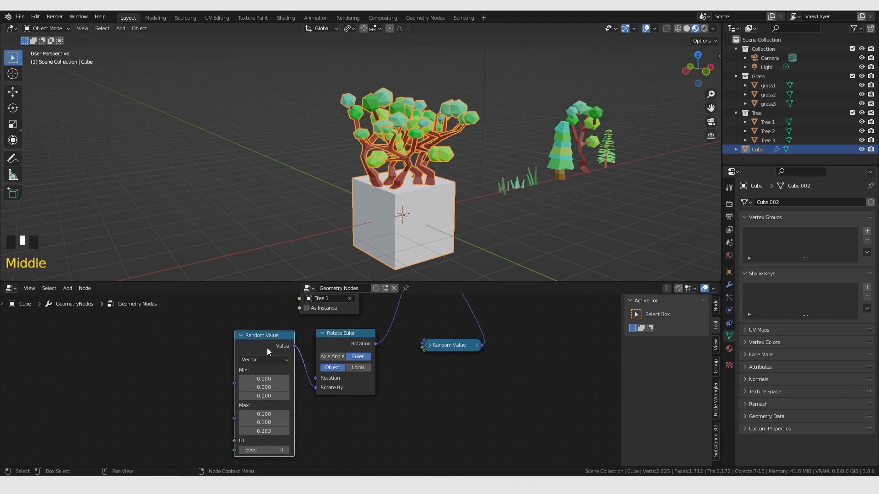
{"action": "left_click", "coordinate": [342, 347]}
{"action": "key", "text": "h"}
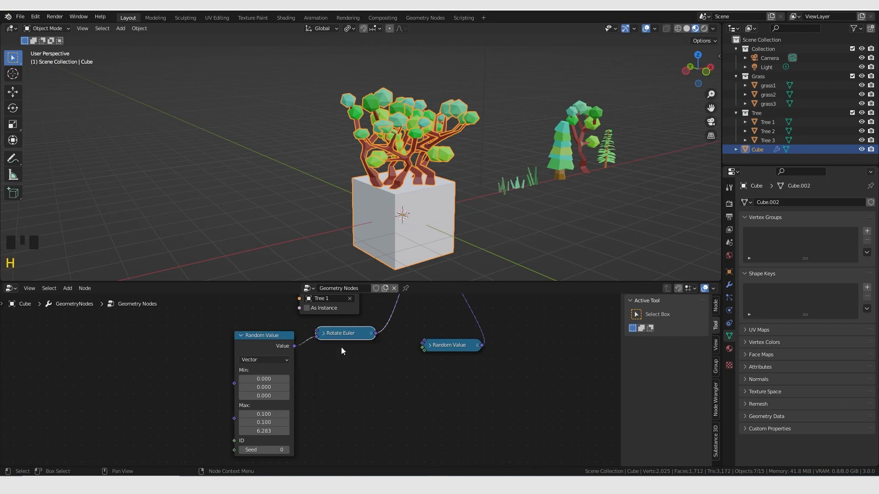
{"action": "left_click", "coordinate": [262, 350]}
{"action": "key", "text": "h"}
- Arrange the collapsed Rotate Euler and its Random Value node side by side beneath the Object Info node
{"action": "middle_click_drag", "start_coordinate": [389, 351], "coordinate": [351, 416]}
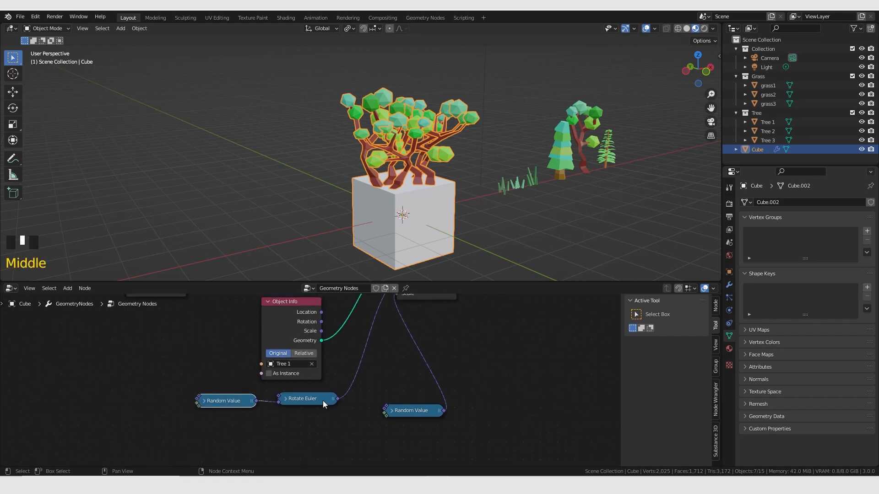
{"action": "left_click", "coordinate": [323, 400]}
{"action": "key", "text": "g"}
{"action": "left_click", "coordinate": [347, 406]}
{"action": "key", "text": "h"}
{"action": "left_click_drag", "start_coordinate": [246, 405], "coordinate": [275, 409]}
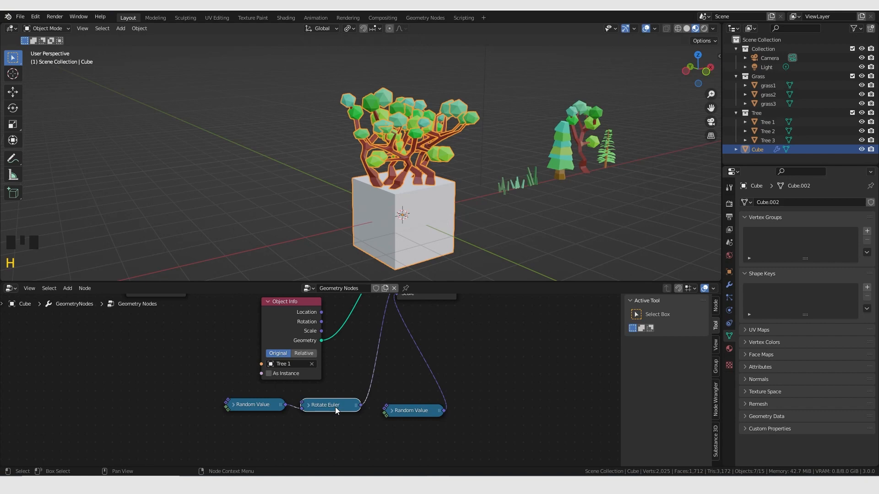
- Expand the Rotate Euler node to review its options, and collapse it again
{"action": "key", "text": "h"}
{"action": "middle_click_drag", "start_coordinate": [419, 438], "coordinate": [414, 369]}
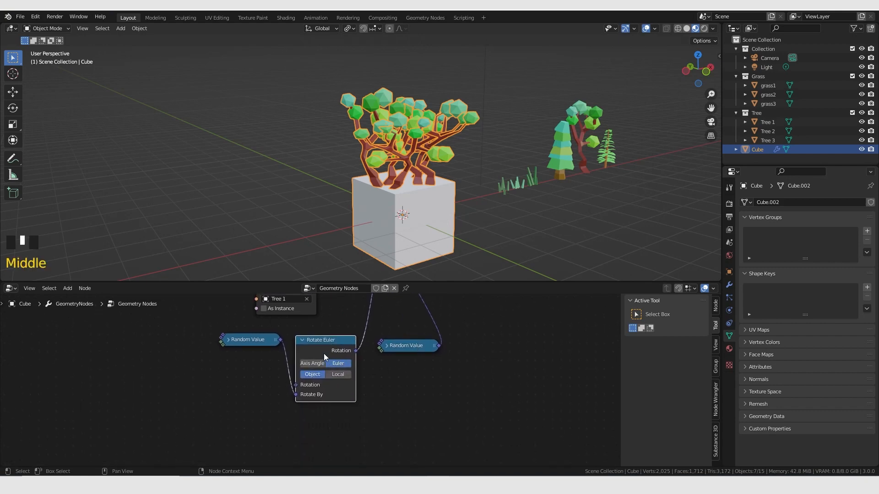
{"action": "key", "text": "h"}
- Try Tree 2 as the Object Info node's object and replace it with Tree 3
{"action": "middle_click_drag", "start_coordinate": [356, 355], "coordinate": [392, 388]}
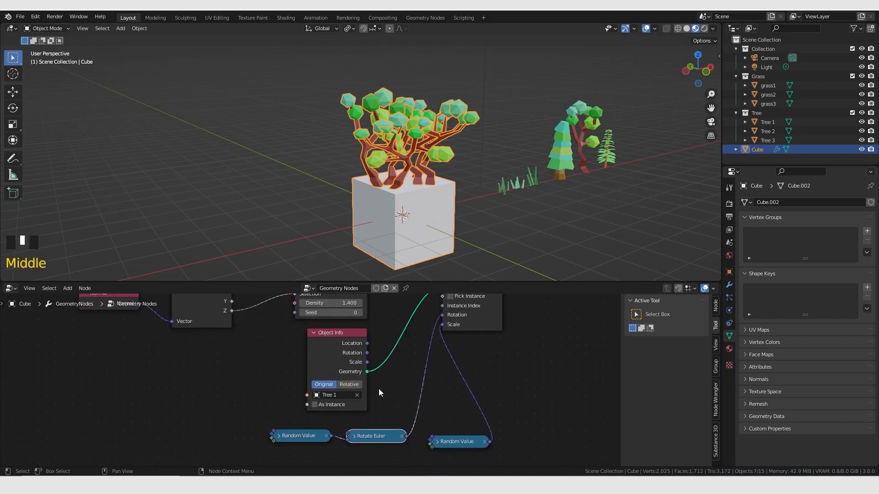
{"action": "left_click", "coordinate": [316, 396]}
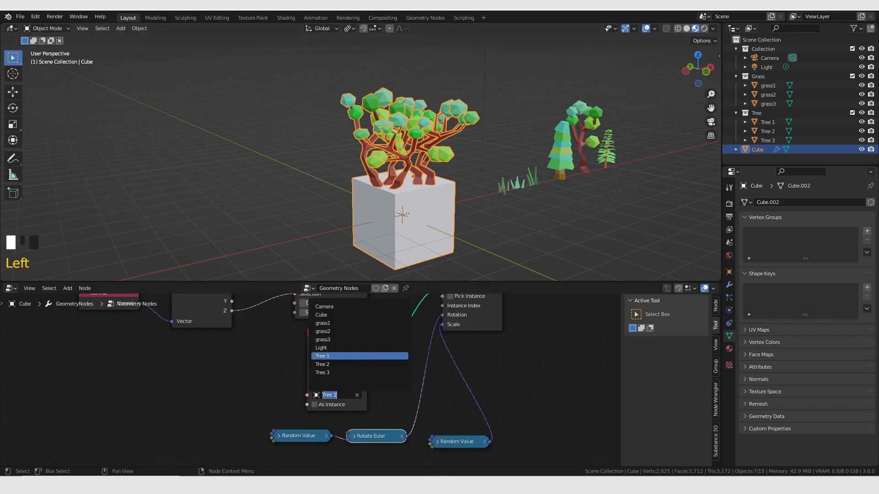
{"action": "left_click", "coordinate": [324, 364]}
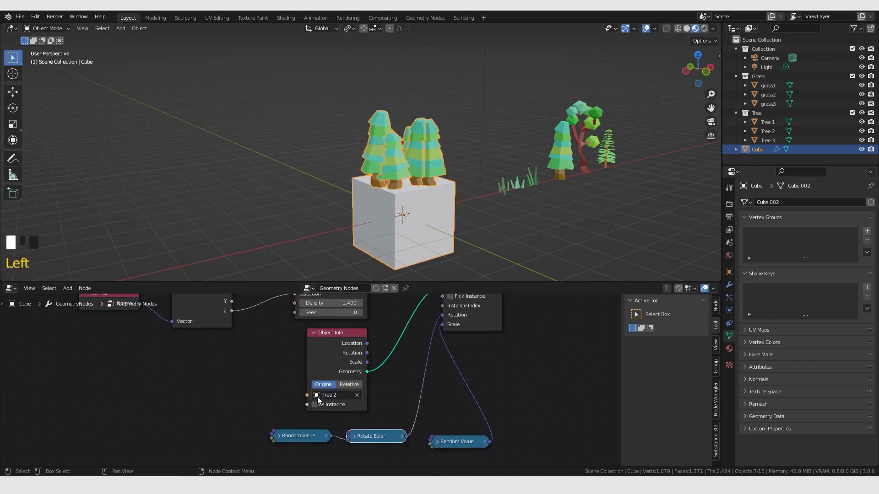
{"action": "left_click", "coordinate": [318, 396]}
{"action": "left_click", "coordinate": [331, 373]}
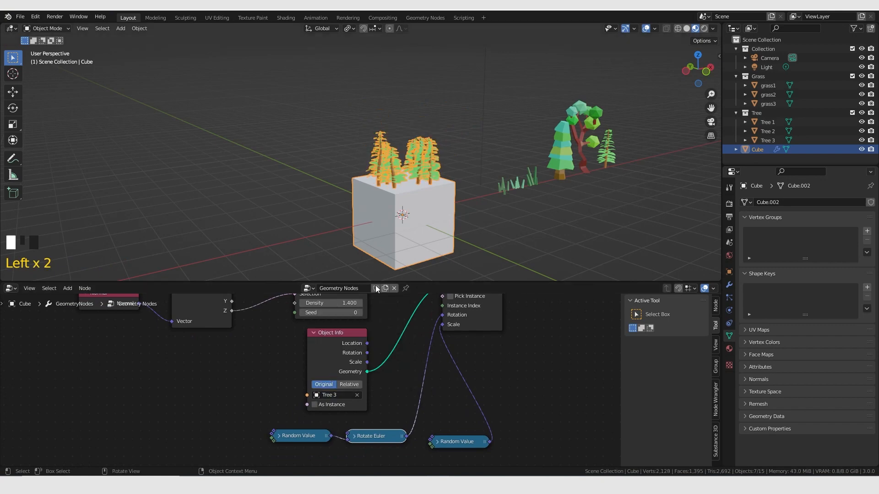
- Set the Object Info node's object to Tree 1
{"action": "left_click", "coordinate": [319, 392]}
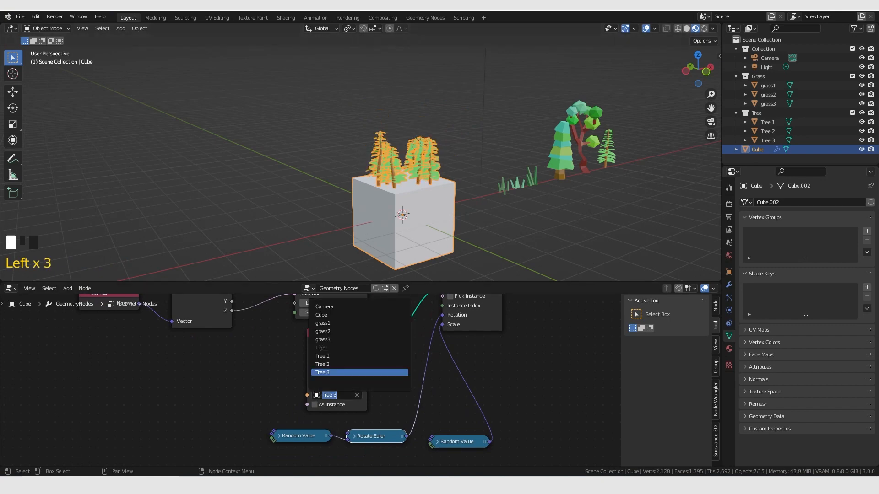
{"action": "left_click", "coordinate": [323, 356]}
{"action": "scroll", "coordinate": [401, 368], "scroll_direction": "down", "scroll_amount": 3}
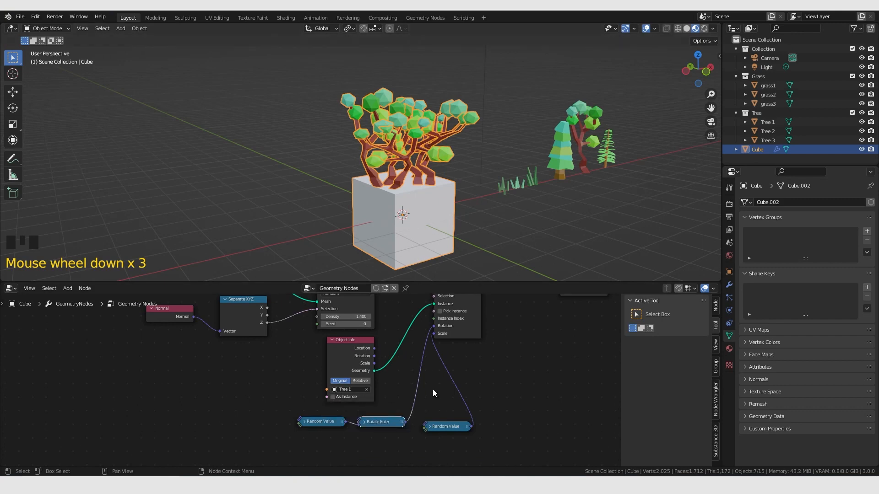
{"action": "scroll", "coordinate": [433, 389], "scroll_direction": "down", "scroll_amount": 4}
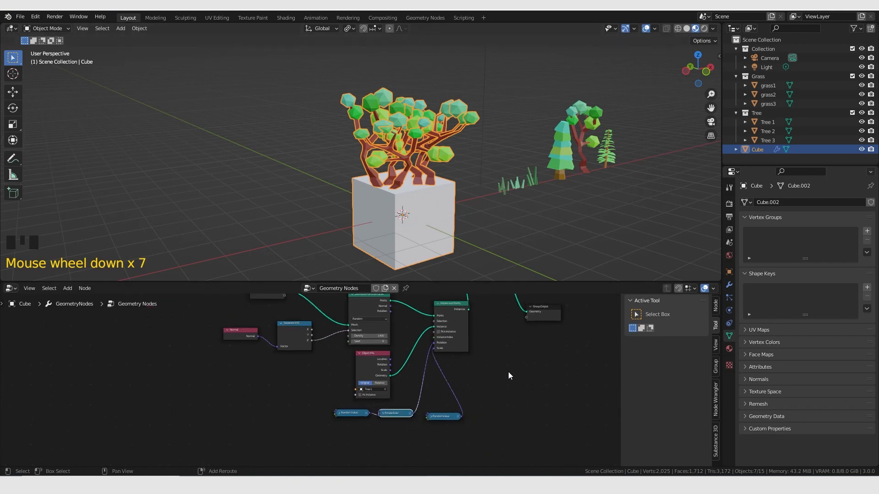
- Move the Group Input node farther left, clear of the Normal and Separate XYZ nodes
{"action": "middle_click_drag", "start_coordinate": [478, 374], "coordinate": [435, 378], "text": "shift"}
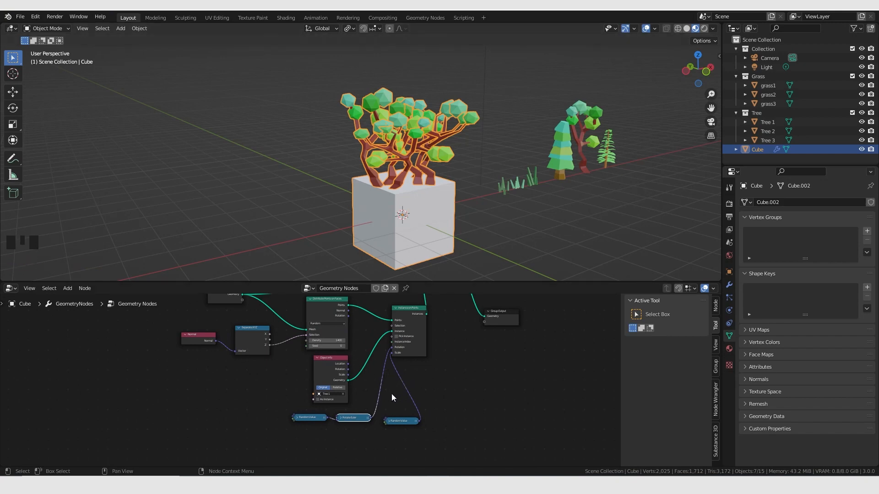
{"action": "scroll", "coordinate": [390, 394], "scroll_direction": "up", "scroll_amount": 4}
{"action": "scroll", "coordinate": [420, 389], "scroll_direction": "down", "scroll_amount": 5}
{"action": "middle_click_drag", "start_coordinate": [420, 389], "coordinate": [357, 397]}
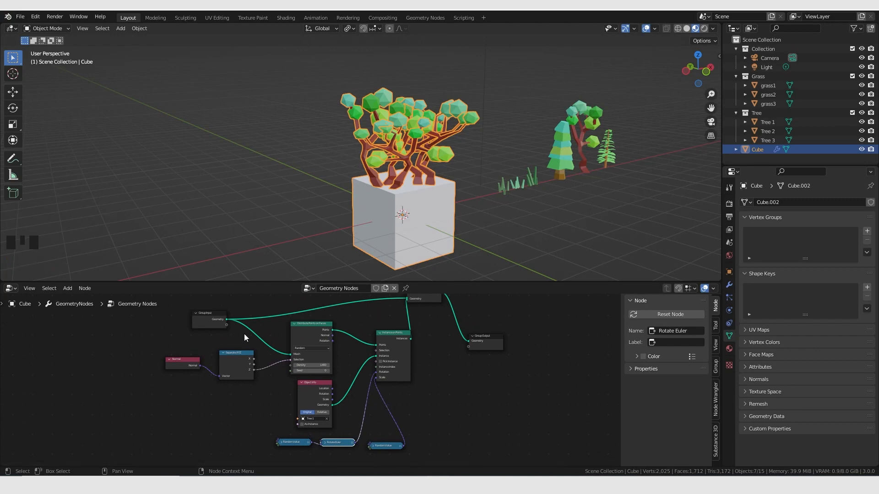
{"action": "left_click", "coordinate": [204, 322]}
{"action": "key", "text": "g"}
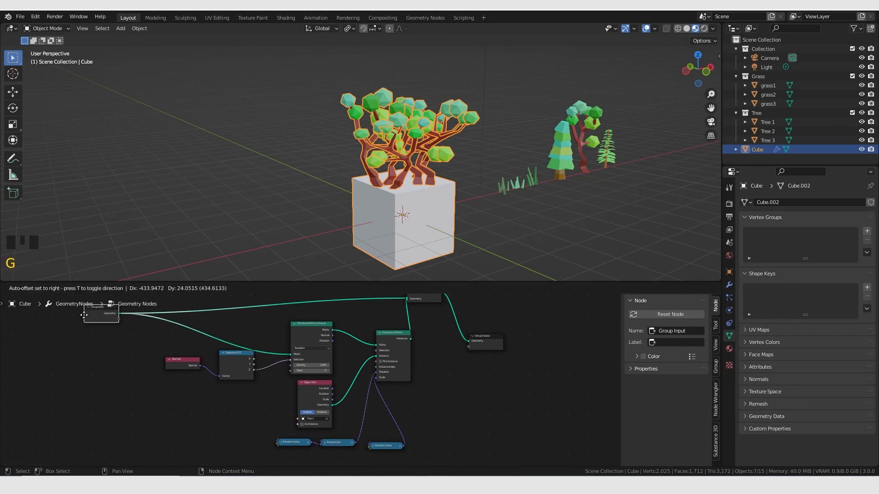
{"action": "mouse_move", "coordinate": [440, 442]}
{"action": "middle_mouse_down"}
{"action": "mouse_move", "coordinate": [445, 422]}
{"action": "mouse_move", "coordinate": [451, 447]}
{"action": "middle_mouse_up"}
- Group all the scatter nodes, from Normal to Instance on Points, in a frame labelled "Tree 1"
{"action": "left_click_drag", "start_coordinate": [450, 451], "coordinate": [150, 318]}
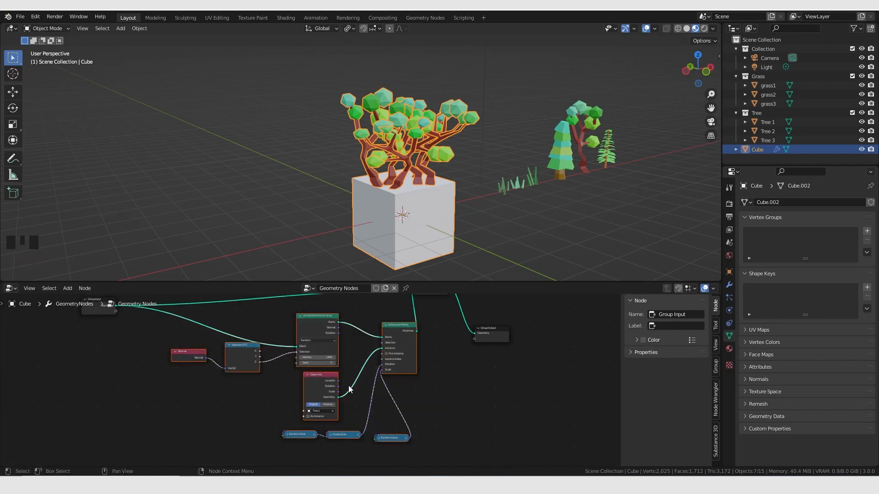
{"action": "key", "text": "ctrl+j"}
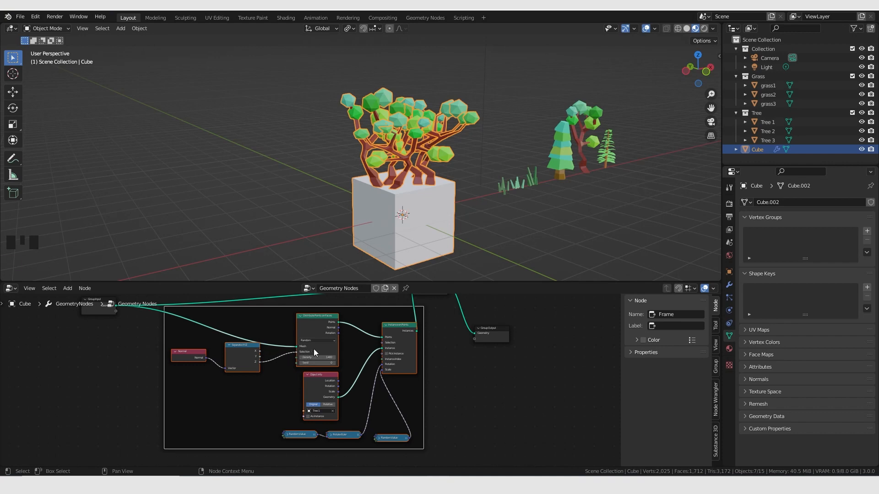
{"action": "key", "text": "F2"}
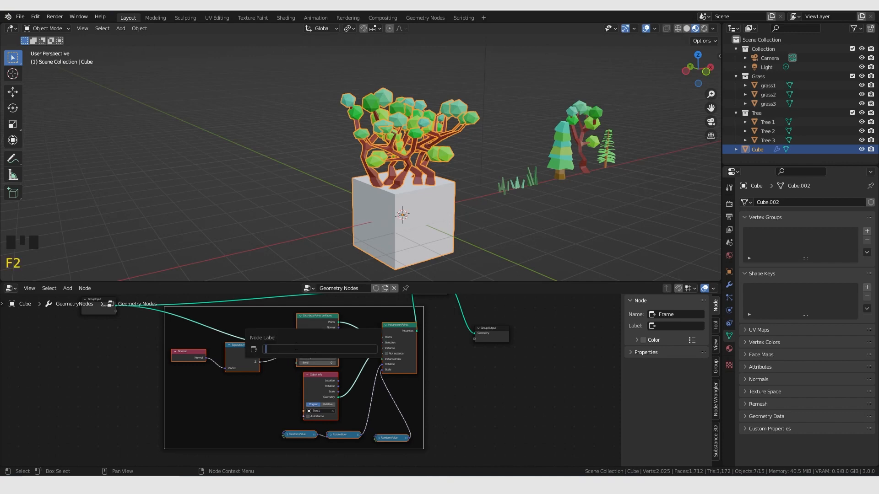
{"action": "type", "text": "Tree 1"}
{"action": "key", "text": "Return"}
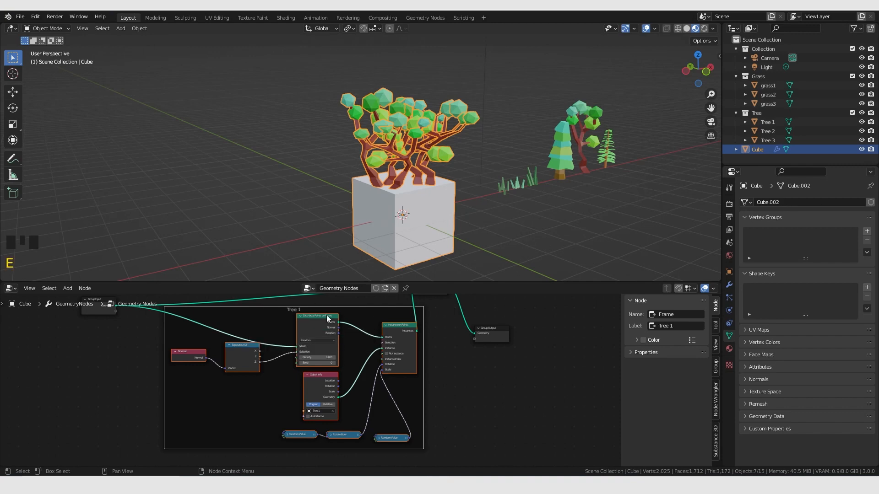
- Set the Tree 1 frame's label size to 50
{"action": "left_click", "coordinate": [715, 308]}
{"action": "left_click", "coordinate": [704, 300]}
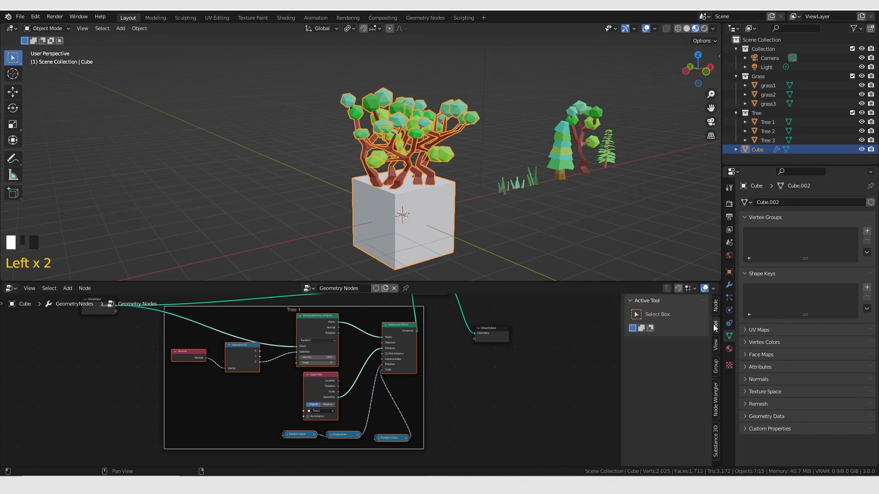
{"action": "left_click", "coordinate": [699, 298]}
{"action": "left_click", "coordinate": [692, 326]}
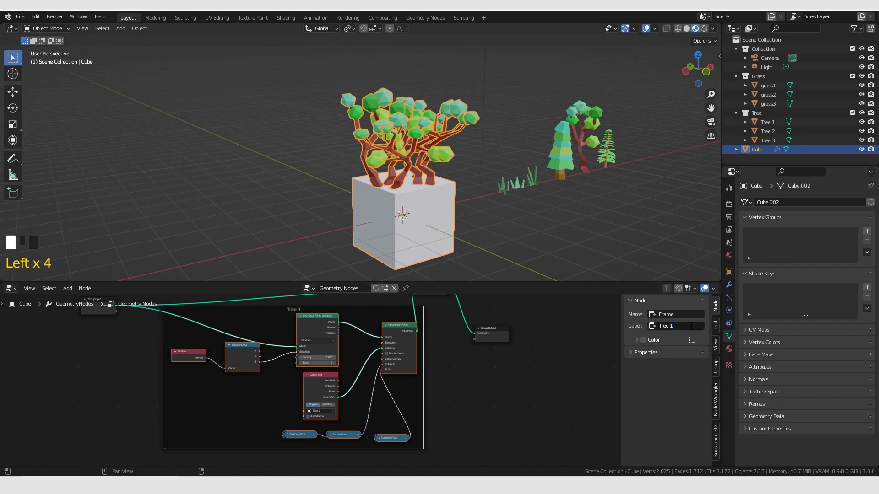
{"action": "left_click", "coordinate": [632, 353]}
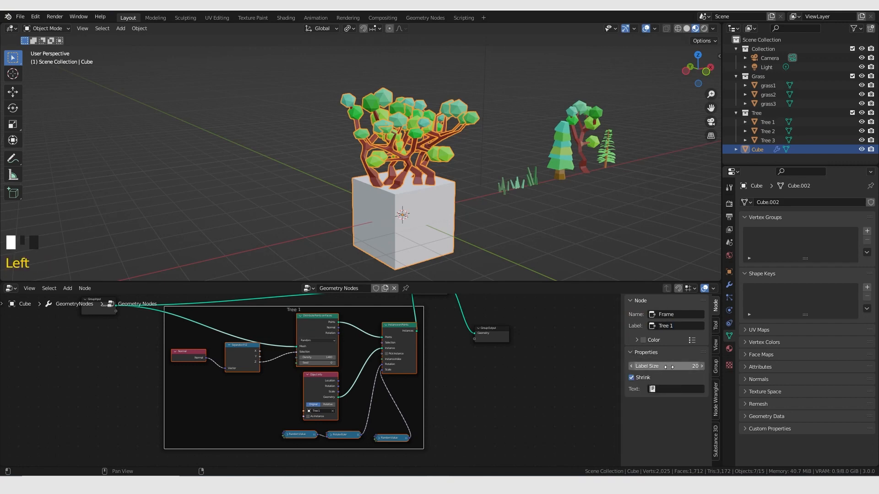
{"action": "left_click_drag", "start_coordinate": [683, 366], "coordinate": [694, 367]}
{"action": "left_click", "coordinate": [694, 366]}
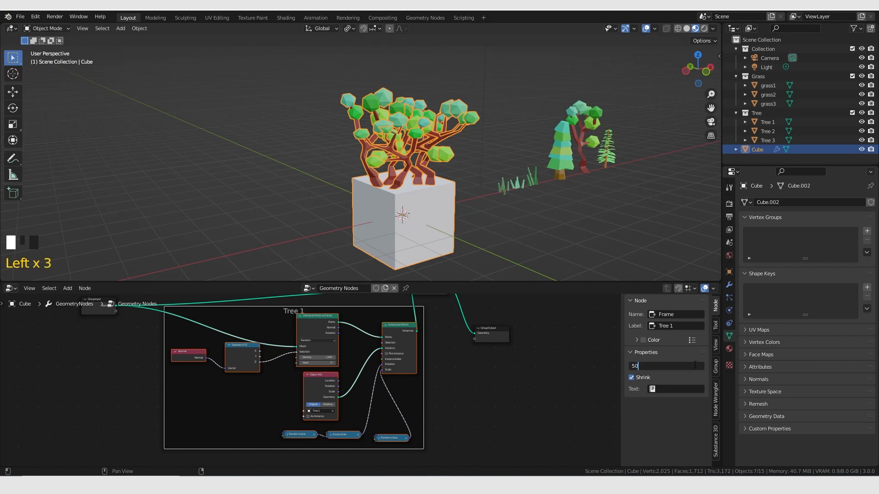
{"action": "type", "text": "50"}
{"action": "key", "text": "Return"}
- Select the Tree 1 frame with all its nodes and move it down, below the Group Input node
{"action": "left_click", "coordinate": [332, 350]}
{"action": "scroll", "coordinate": [342, 356], "scroll_direction": "down", "scroll_amount": 1}
{"action": "left_click_drag", "start_coordinate": [424, 434], "coordinate": [174, 339]}
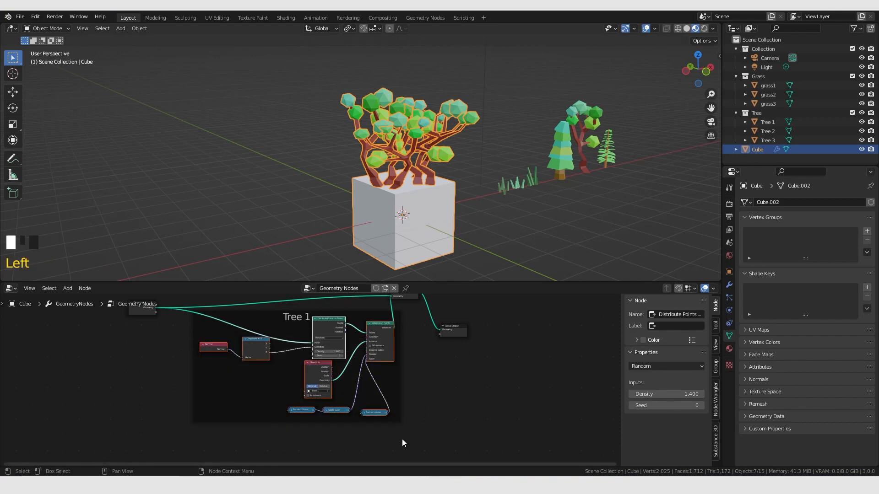
{"action": "left_click_drag", "start_coordinate": [407, 439], "coordinate": [201, 348]}
{"action": "left_click", "coordinate": [216, 380], "text": "shift"}
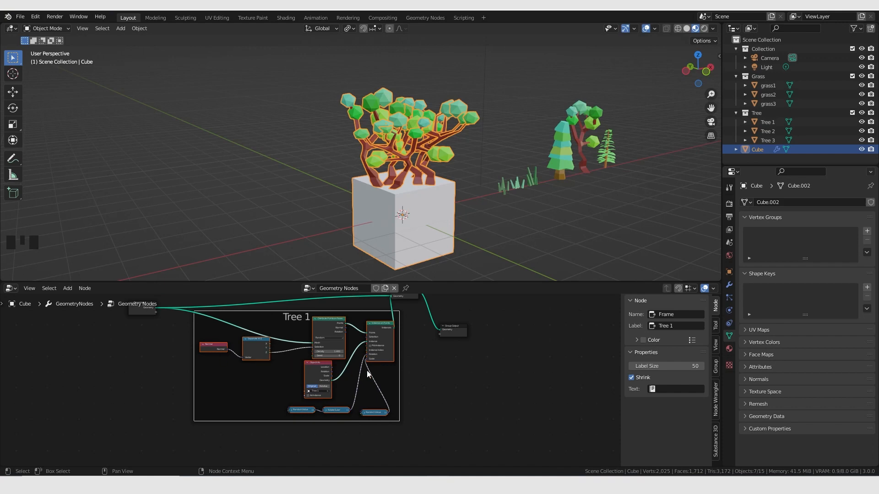
{"action": "key", "text": "g"}
{"action": "left_click", "coordinate": [357, 405]}
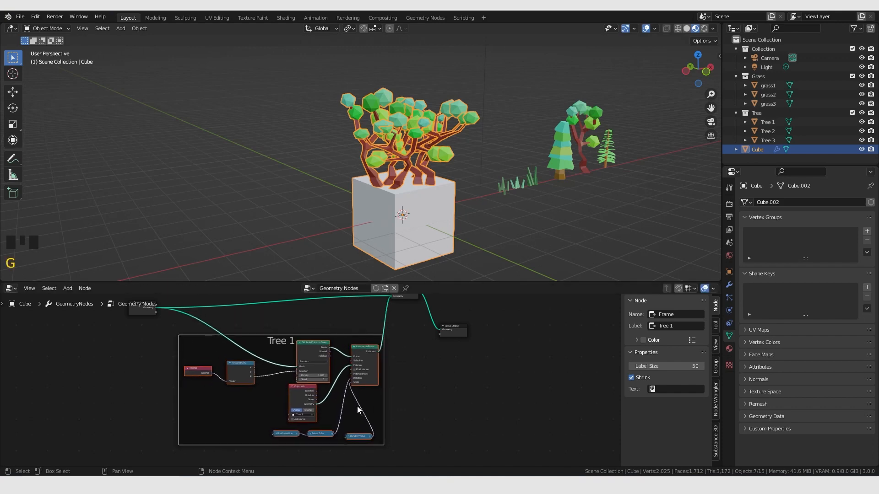
- Duplicate the Tree 1 frame with its nodes and place the copy above the Group Input to Join Geometry link
{"action": "scroll", "coordinate": [357, 405], "scroll_direction": "down", "scroll_amount": 9}
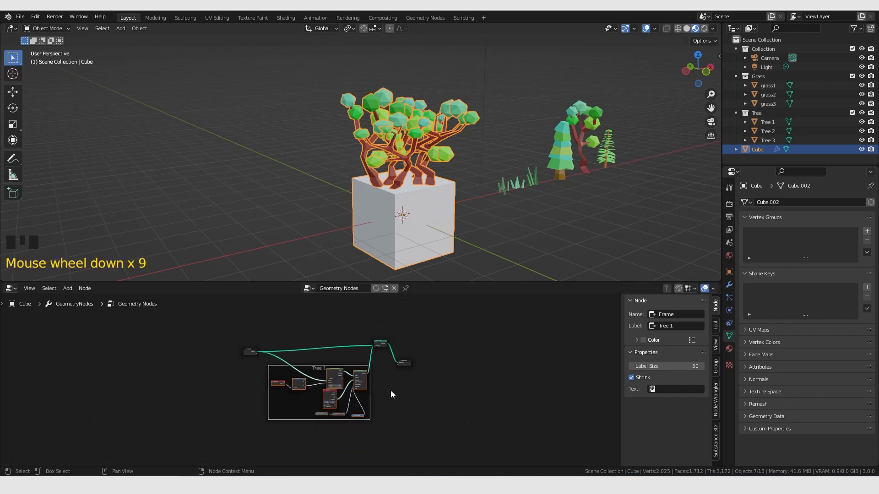
{"action": "scroll", "coordinate": [376, 370], "scroll_direction": "up", "scroll_amount": 5}
{"action": "scroll", "coordinate": [348, 351], "scroll_direction": "down", "scroll_amount": 4}
{"action": "middle_click_drag", "start_coordinate": [349, 350], "coordinate": [350, 370]}
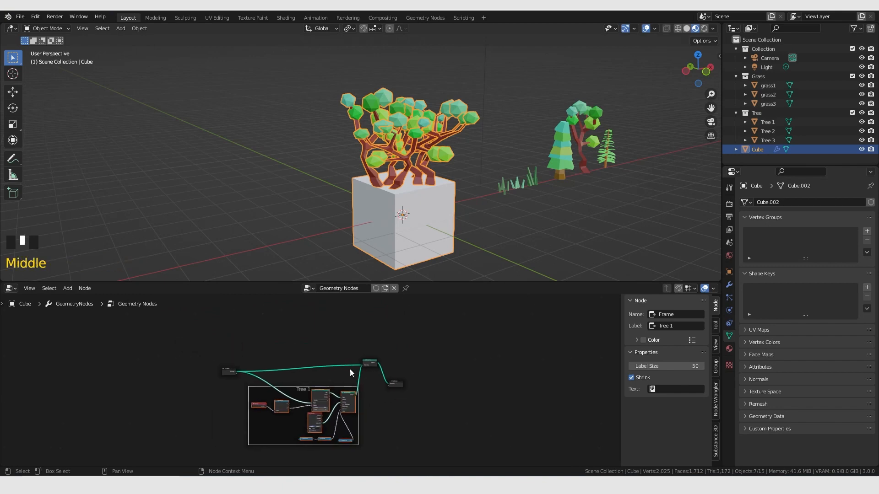
{"action": "key", "text": "shift+d"}
{"action": "left_click", "coordinate": [348, 279]}
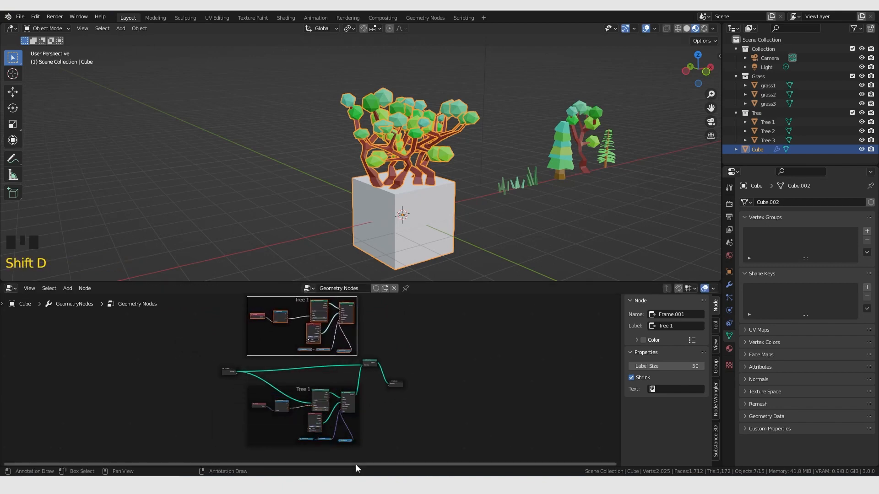
- Change the duplicated frame's label to "Tree 2"
{"action": "scroll", "coordinate": [312, 346], "scroll_direction": "up", "scroll_amount": 9}
{"action": "middle_click_drag", "start_coordinate": [325, 342], "coordinate": [310, 375]}
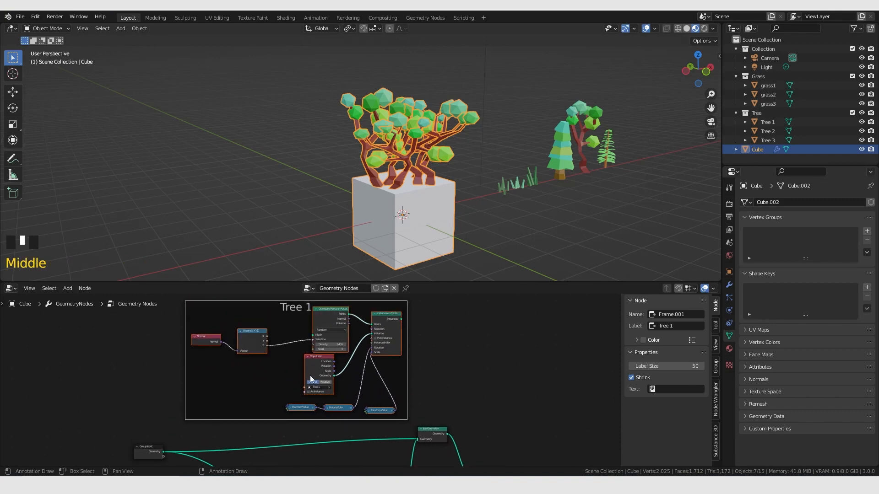
{"action": "scroll", "coordinate": [298, 339], "scroll_direction": "up", "scroll_amount": 3}
{"action": "middle_click_drag", "start_coordinate": [297, 329], "coordinate": [295, 368]}
{"action": "left_click", "coordinate": [293, 331]}
{"action": "left_click", "coordinate": [296, 330]}
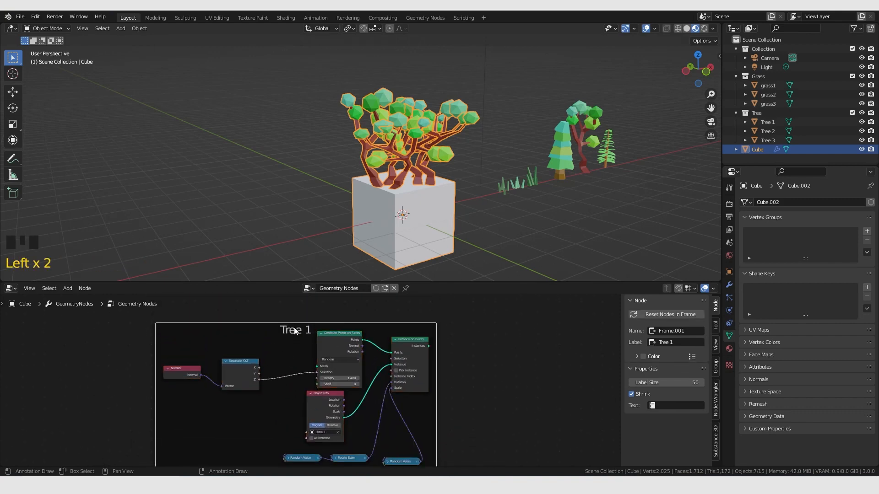
{"action": "left_click", "coordinate": [691, 343]}
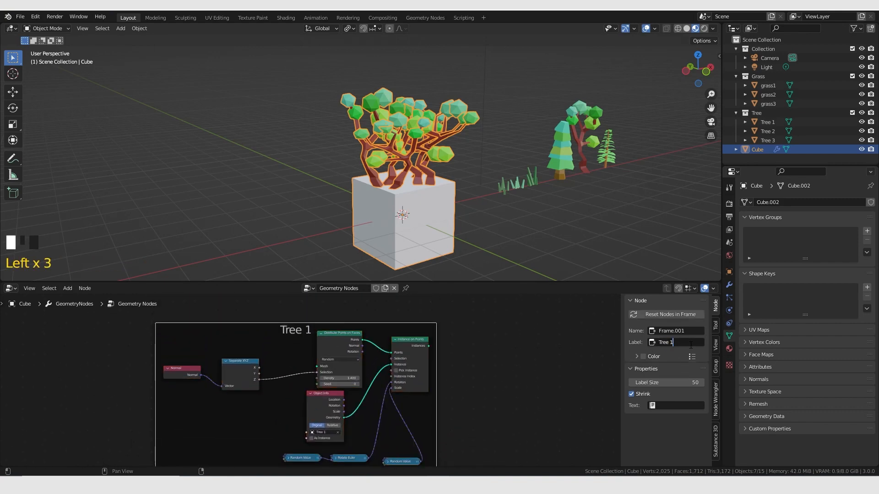
{"action": "key", "text": "BackSpace"}
{"action": "type", "text": "2"}
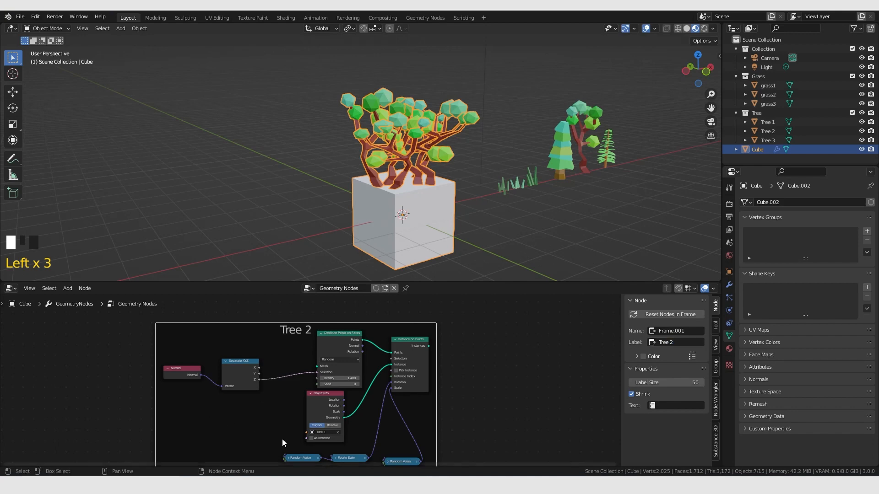
- Set the object of the Object Info node in the Tree 2 frame to Tree 2
{"action": "middle_click_drag", "start_coordinate": [311, 433], "coordinate": [263, 388]}
{"action": "scroll", "coordinate": [263, 388], "scroll_direction": "up", "scroll_amount": 9}
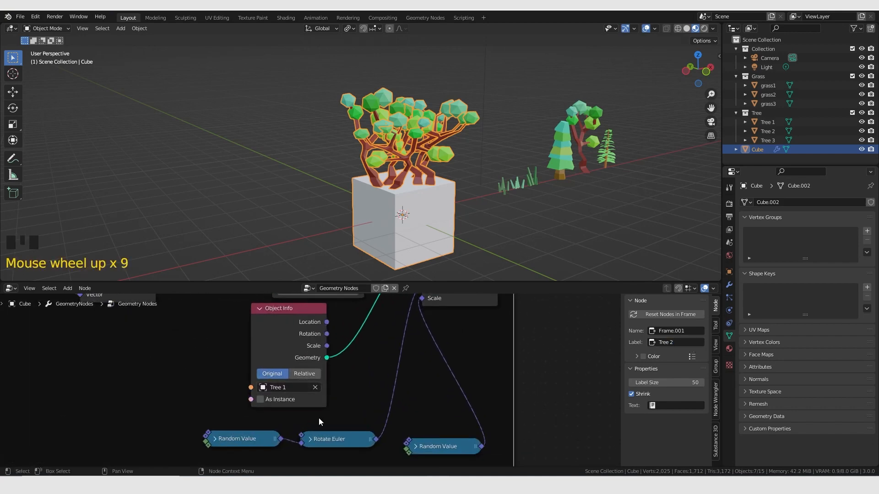
{"action": "left_click", "coordinate": [266, 388]}
{"action": "left_click", "coordinate": [270, 348]}
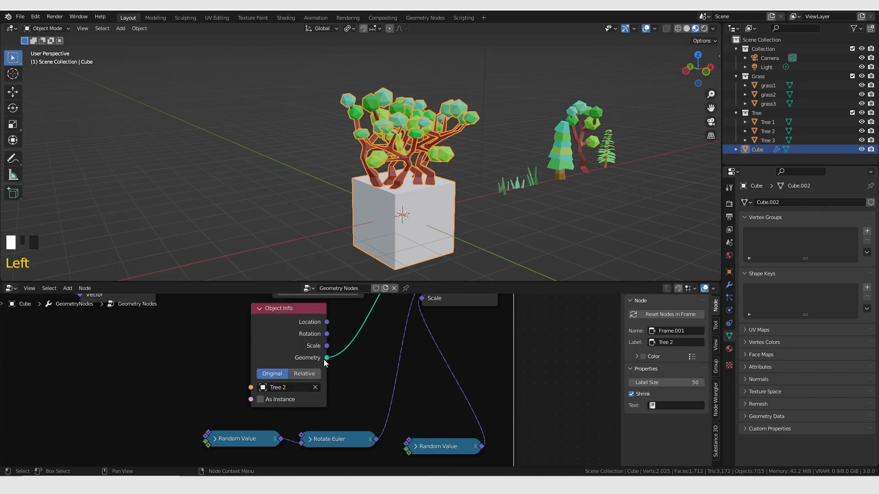
- Connect the Group Input's Geometry to the Mesh input of Distribute Points on Faces in the Tree 2 frame
{"action": "middle_click_drag", "start_coordinate": [339, 446], "coordinate": [338, 375]}
{"action": "scroll", "coordinate": [339, 374], "scroll_direction": "down", "scroll_amount": 4}
{"action": "scroll", "coordinate": [339, 375], "scroll_direction": "down", "scroll_amount": 1}
{"action": "middle_click_drag", "start_coordinate": [331, 462], "coordinate": [152, 415]}
{"action": "scroll", "coordinate": [328, 377], "scroll_direction": "up", "scroll_amount": 4}
{"action": "scroll", "coordinate": [328, 377], "scroll_direction": "down", "scroll_amount": 1}
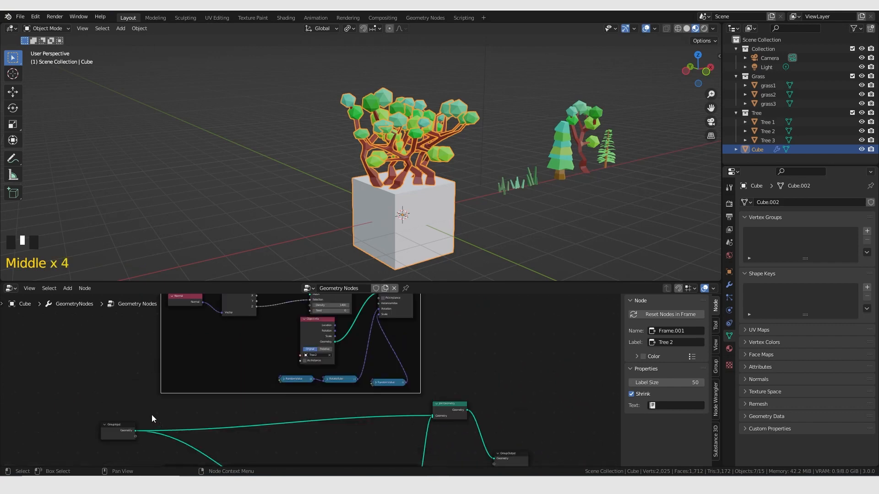
{"action": "scroll", "coordinate": [146, 416], "scroll_direction": "up", "scroll_amount": 4}
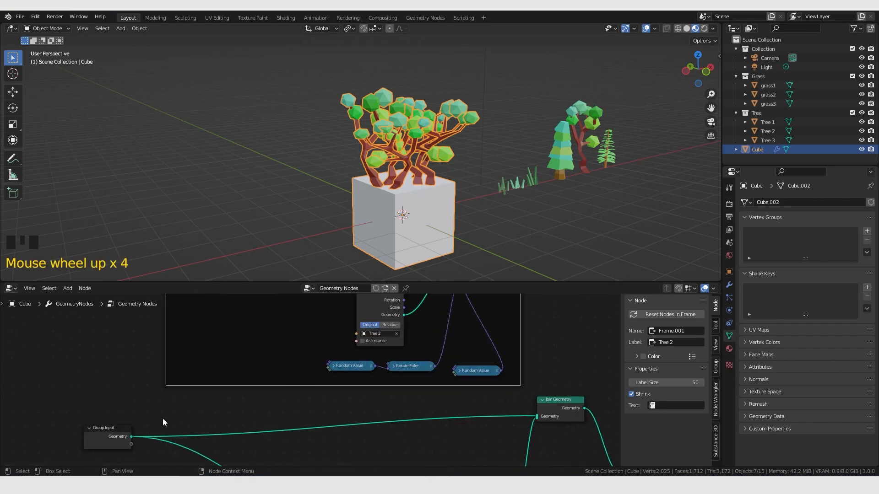
{"action": "scroll", "coordinate": [335, 376], "scroll_direction": "down", "scroll_amount": 1}
{"action": "scroll", "coordinate": [334, 373], "scroll_direction": "down", "scroll_amount": 1}
{"action": "middle_click_drag", "start_coordinate": [334, 373], "coordinate": [315, 339]}
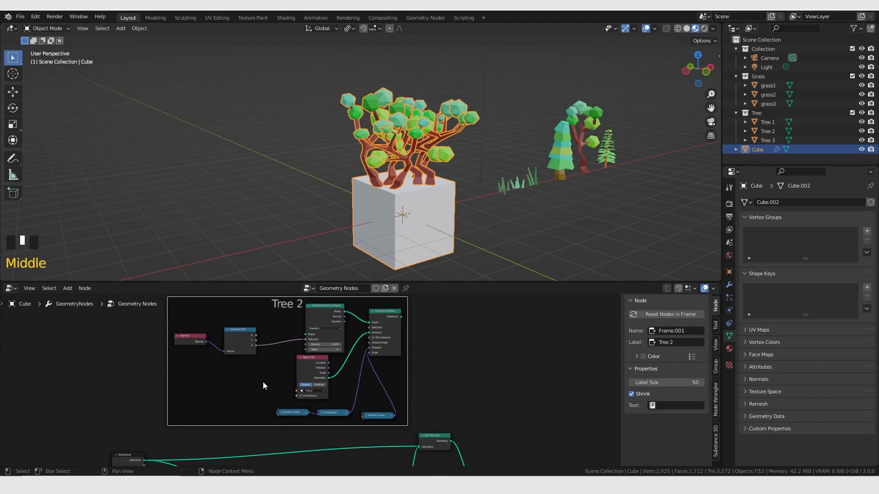
{"action": "middle_click_drag", "start_coordinate": [263, 383], "coordinate": [264, 371]}
{"action": "left_click_drag", "start_coordinate": [147, 449], "coordinate": [306, 323]}
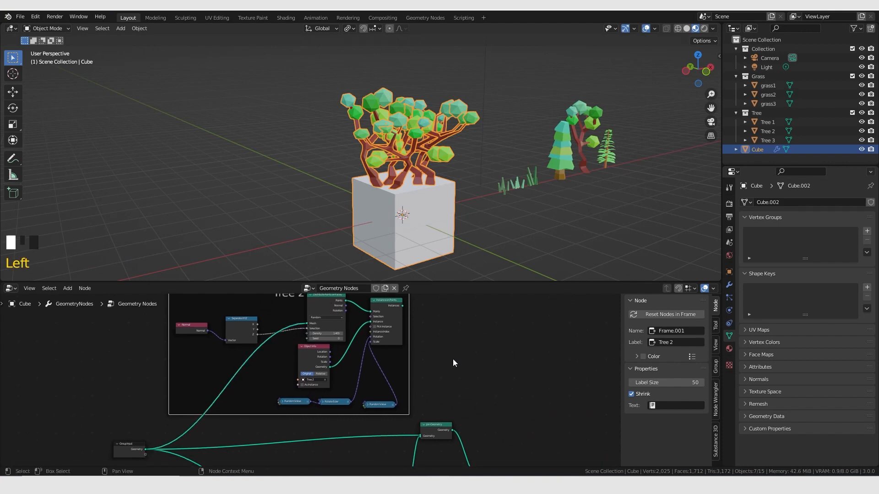
- Move the Join Geometry node slightly to the right, away from the frames
{"action": "middle_click_drag", "start_coordinate": [452, 359], "coordinate": [218, 336]}
{"action": "left_click", "coordinate": [291, 424]}
{"action": "key", "text": "g"}
{"action": "left_click", "coordinate": [304, 424]}
- Connect the Instances output of the Tree 2 frame's Instance on Points node to Join Geometry
{"action": "scroll", "coordinate": [284, 347], "scroll_direction": "up", "scroll_amount": 2}
{"action": "scroll", "coordinate": [218, 338], "scroll_direction": "up", "scroll_amount": 4}
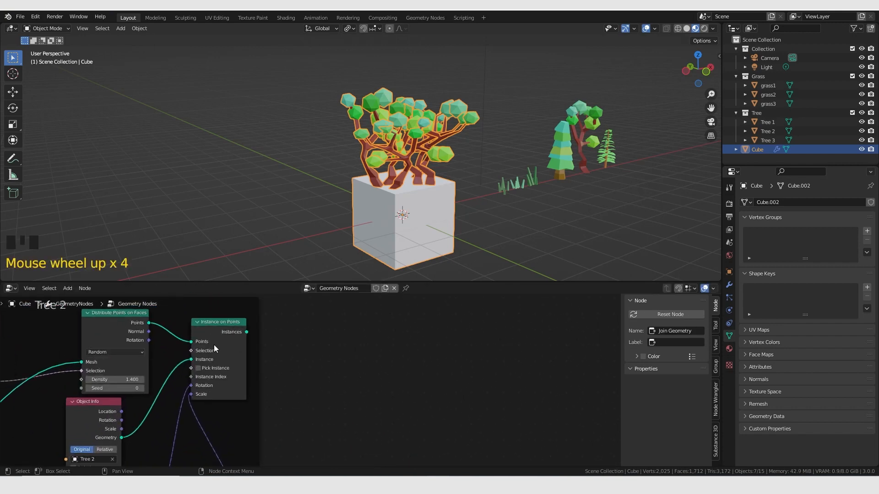
{"action": "scroll", "coordinate": [248, 365], "scroll_direction": "down", "scroll_amount": 5}
{"action": "middle_click_drag", "start_coordinate": [307, 413], "coordinate": [225, 322]}
{"action": "scroll", "coordinate": [272, 361], "scroll_direction": "down", "scroll_amount": 2}
{"action": "left_click_drag", "start_coordinate": [224, 308], "coordinate": [255, 437]}
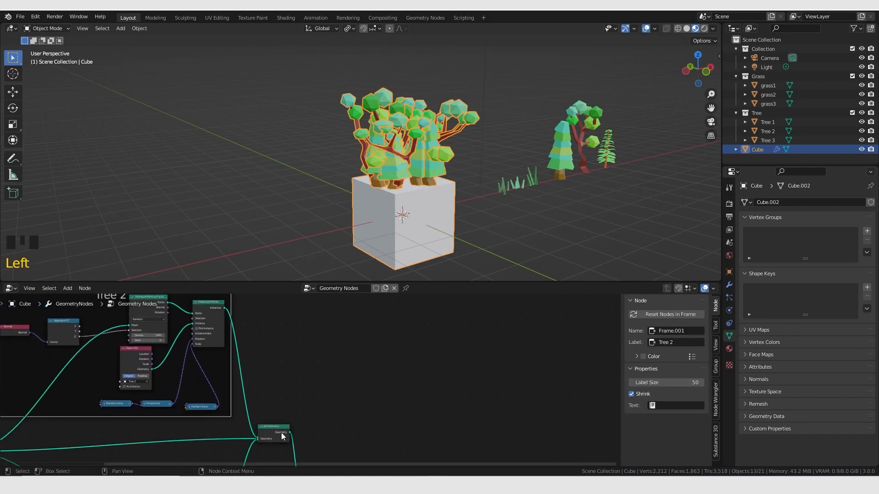
{"action": "scroll", "coordinate": [347, 366], "scroll_direction": "down", "scroll_amount": 5}
{"action": "middle_click_drag", "start_coordinate": [328, 388], "coordinate": [410, 316]}
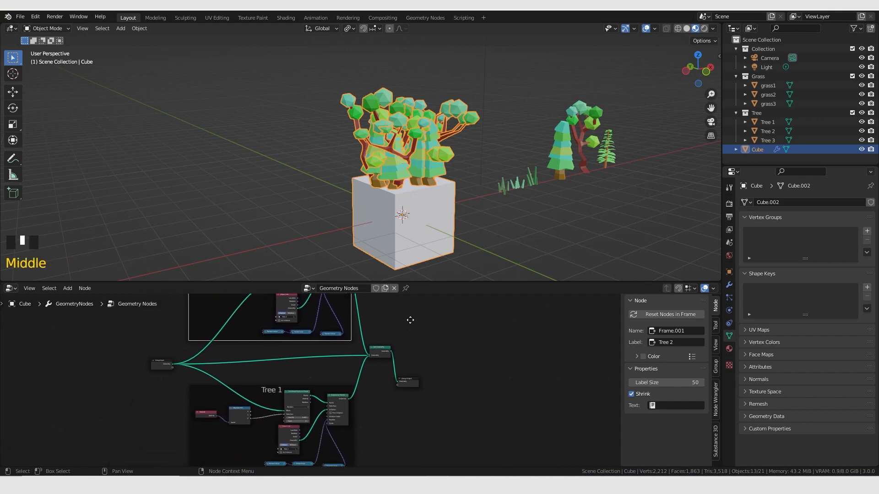
{"action": "middle_click_drag", "start_coordinate": [326, 348], "coordinate": [307, 393]}
{"action": "scroll", "coordinate": [249, 376], "scroll_direction": "up", "scroll_amount": 5}
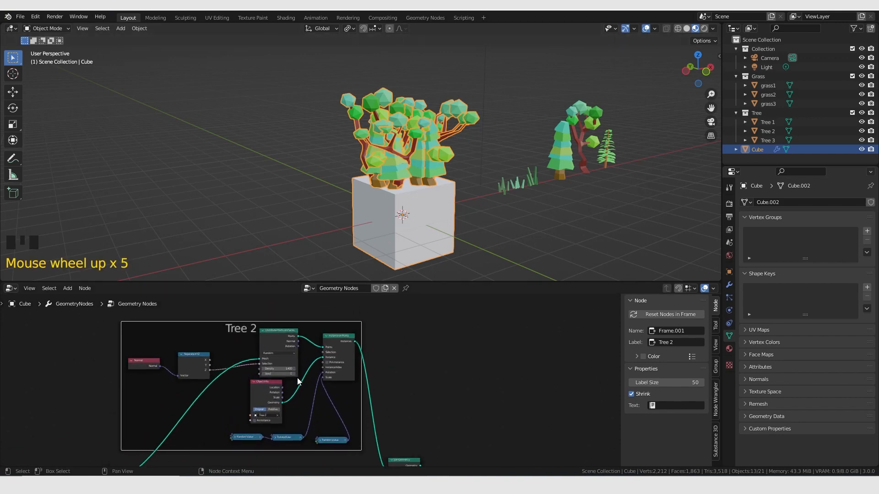
{"action": "scroll", "coordinate": [366, 377], "scroll_direction": "down", "scroll_amount": 10}
{"action": "middle_click_drag", "start_coordinate": [408, 426], "coordinate": [375, 370], "text": "shift"}
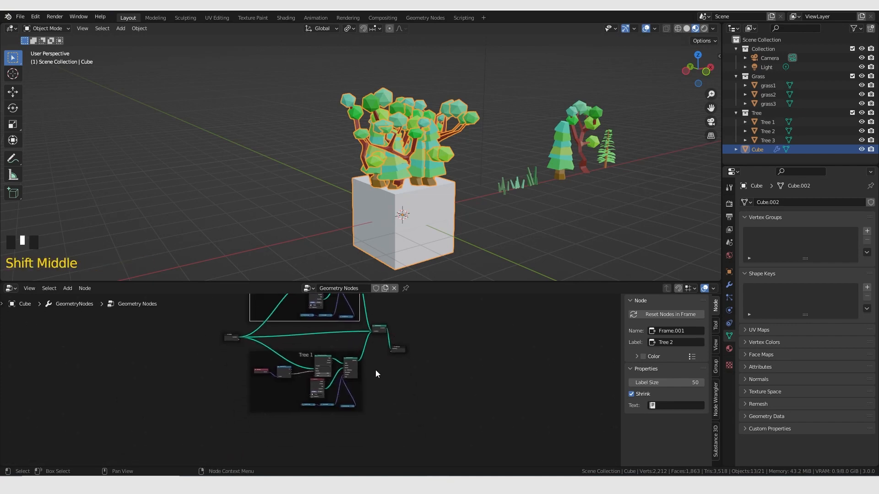
- Duplicate the Tree 2 frame together with its nodes and place the copy above the original
{"action": "mouse_move", "coordinate": [370, 337]}
{"action": "middle_mouse_down", "text": "shift"}
{"action": "mouse_move", "coordinate": [390, 327]}
{"action": "mouse_move", "coordinate": [387, 363]}
{"action": "middle_mouse_up", "text": "shift"}
{"action": "left_click_drag", "start_coordinate": [222, 310], "coordinate": [382, 361]}
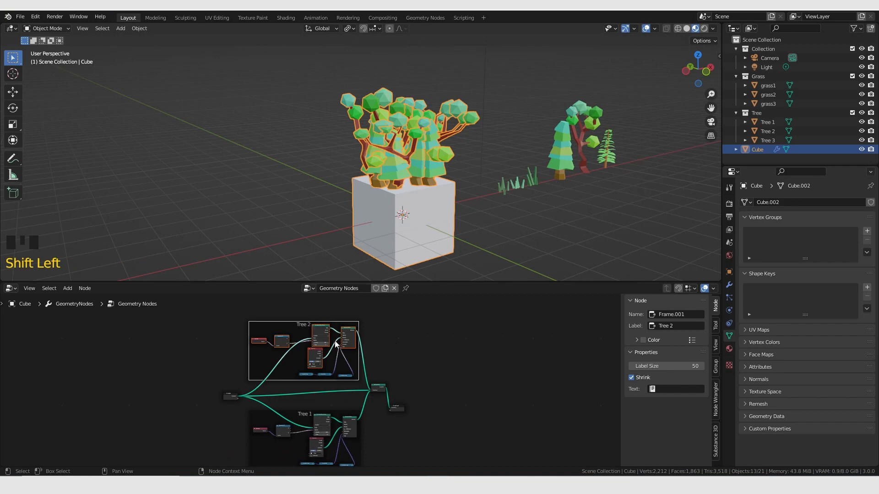
{"action": "left_click", "coordinate": [225, 319]}
{"action": "left_click_drag", "start_coordinate": [225, 310], "coordinate": [240, 318]}
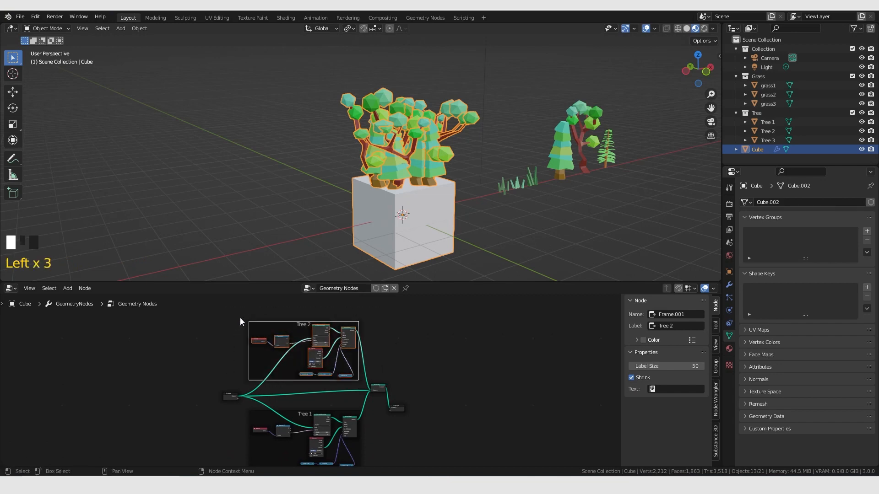
{"action": "scroll", "coordinate": [373, 340], "scroll_direction": "down", "scroll_amount": 3}
{"action": "middle_click_drag", "start_coordinate": [373, 336], "coordinate": [385, 386]}
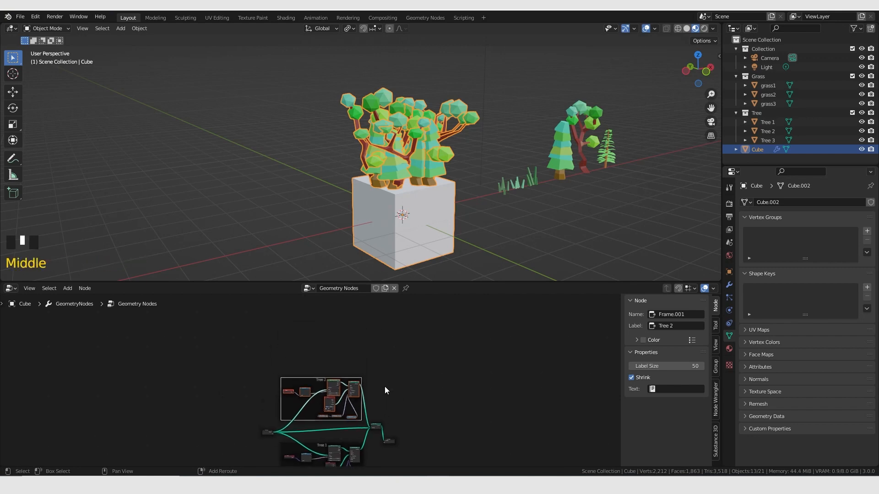
{"action": "key", "text": "shift+d"}
{"action": "left_click", "coordinate": [383, 333]}
{"action": "scroll", "coordinate": [327, 362], "scroll_direction": "up", "scroll_amount": 12}
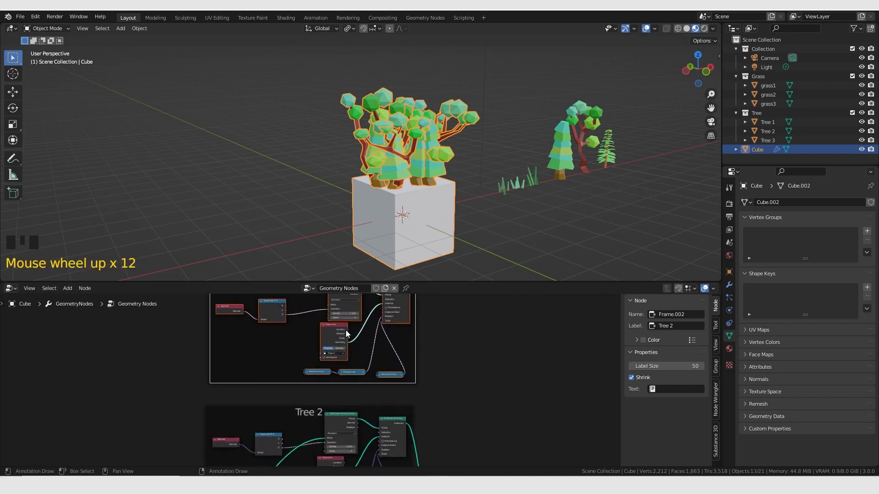
{"action": "middle_click_drag", "start_coordinate": [345, 330], "coordinate": [333, 361]}
- Label the duplicated frame Tree 3 and set the object of its Object Info node to Tree 3
{"action": "left_click", "coordinate": [323, 352]}
{"action": "left_click", "coordinate": [304, 345]}
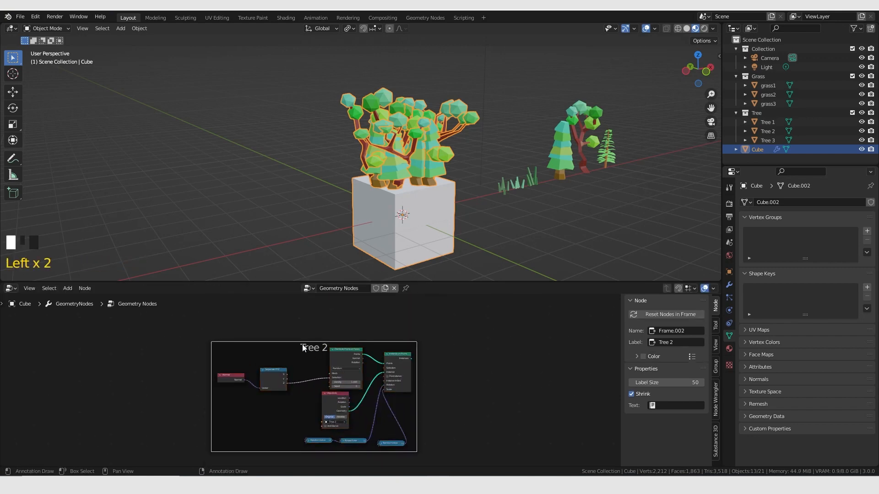
{"action": "left_click", "coordinate": [687, 342]}
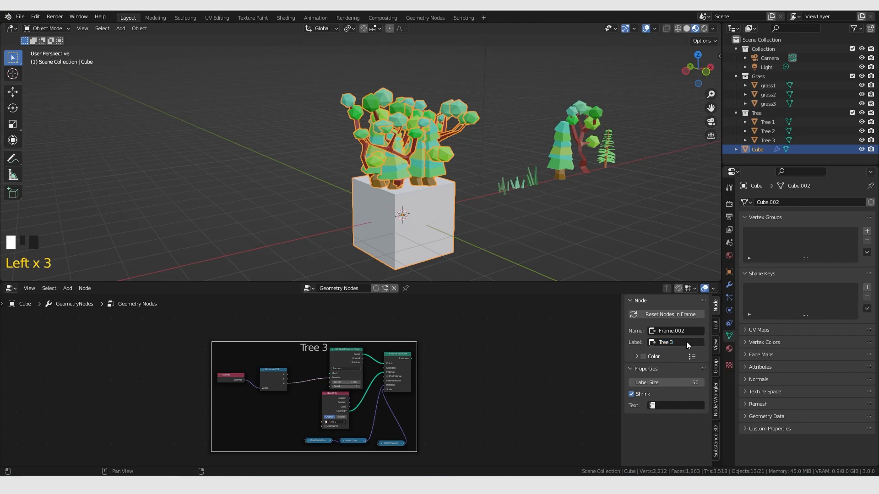
{"action": "scroll", "coordinate": [341, 414], "scroll_direction": "up", "scroll_amount": 10}
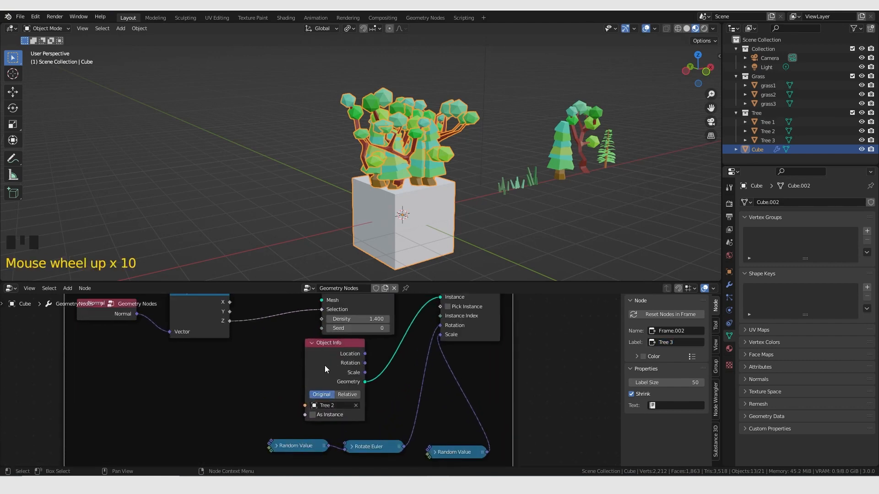
{"action": "left_click", "coordinate": [321, 406]}
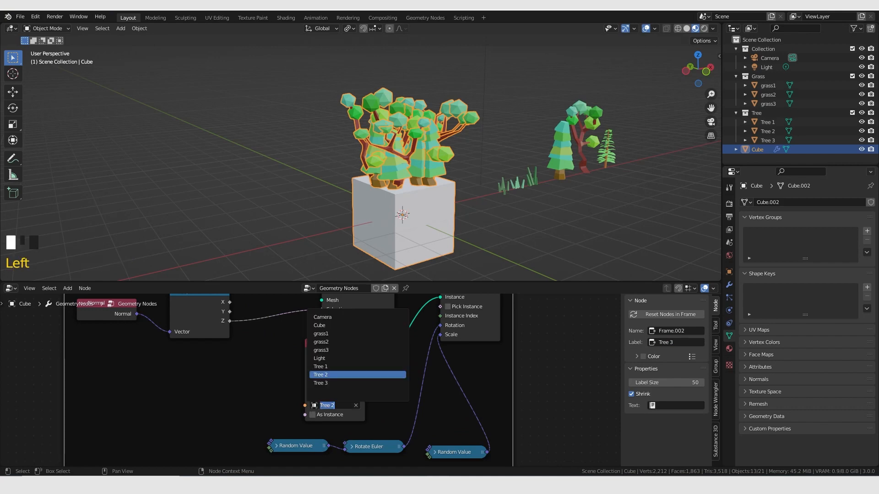
{"action": "left_click", "coordinate": [327, 383]}
{"action": "scroll", "coordinate": [424, 401], "scroll_direction": "down", "scroll_amount": 6}
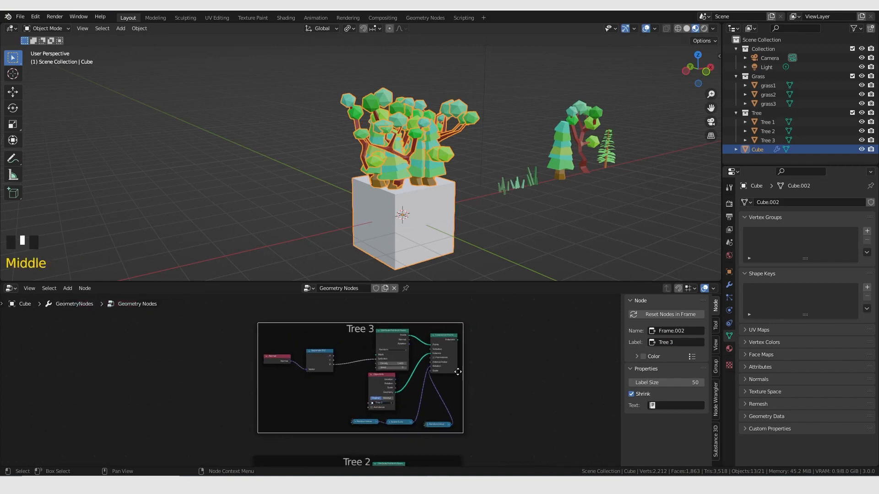
- Connect the Instances output of the Tree 3 frame's Instance on Points node to Join Geometry
{"action": "middle_click_drag", "start_coordinate": [465, 351], "coordinate": [282, 325]}
{"action": "mouse_move", "coordinate": [338, 402]}
{"action": "middle_mouse_down"}
{"action": "mouse_move", "coordinate": [326, 358]}
{"action": "mouse_move", "coordinate": [334, 411]}
{"action": "middle_mouse_up"}
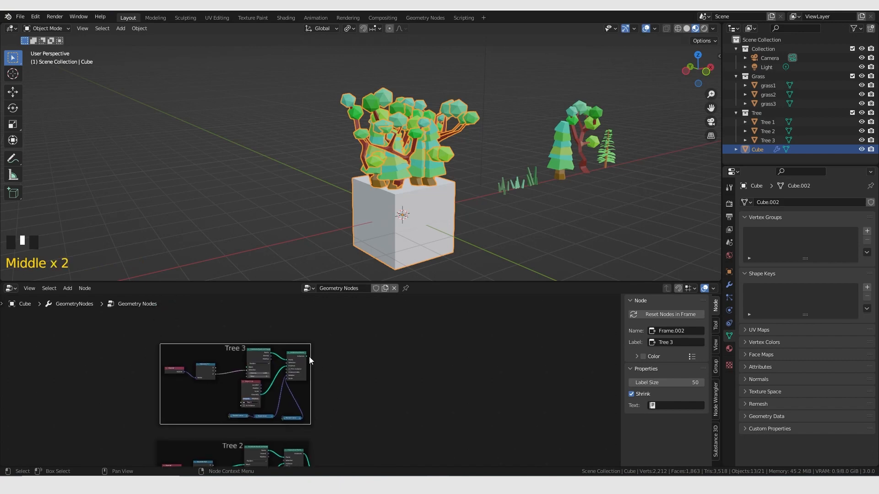
{"action": "left_click_drag", "start_coordinate": [307, 356], "coordinate": [323, 397]}
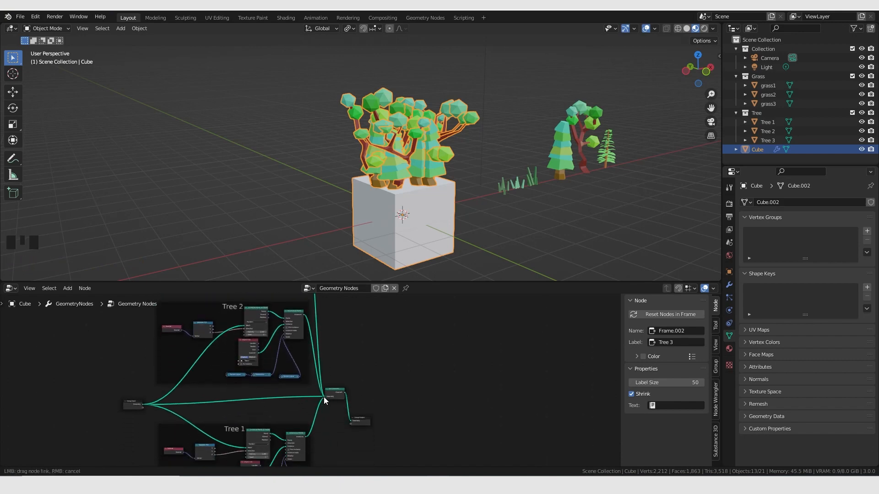
- Connect the Group Input's Geometry to the Mesh input of Distribute Points on Faces in the Tree 3 frame
{"action": "scroll", "coordinate": [151, 374], "scroll_direction": "up", "scroll_amount": 2}
{"action": "middle_click_drag", "start_coordinate": [166, 366], "coordinate": [138, 449]}
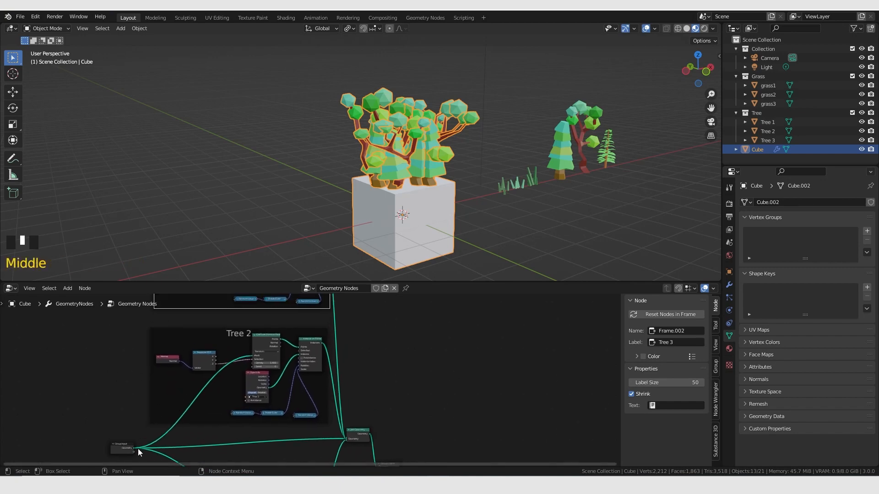
{"action": "left_click_drag", "start_coordinate": [135, 448], "coordinate": [254, 324]}
{"action": "scroll", "coordinate": [254, 326], "scroll_direction": "up", "scroll_amount": 11}
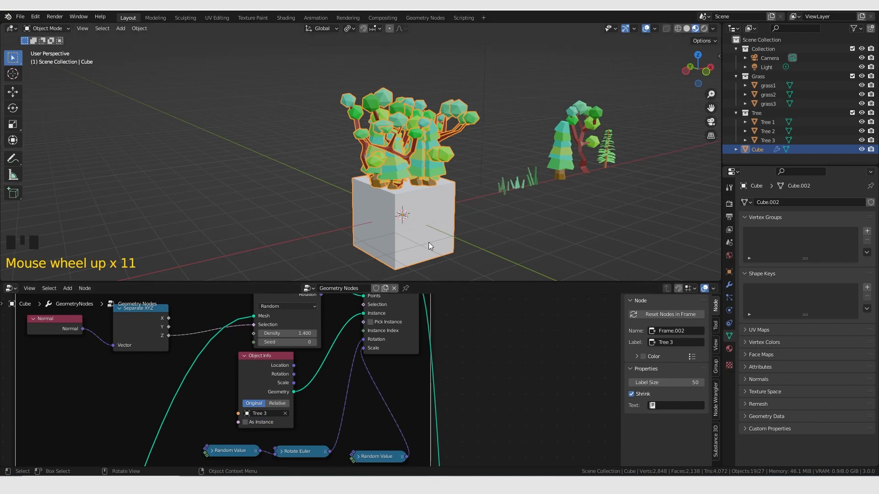
{"action": "scroll", "coordinate": [317, 392], "scroll_direction": "down", "scroll_amount": 10}
{"action": "middle_click_drag", "start_coordinate": [317, 392], "coordinate": [336, 377]}
{"action": "scroll", "coordinate": [336, 377], "scroll_direction": "up", "scroll_amount": 11}
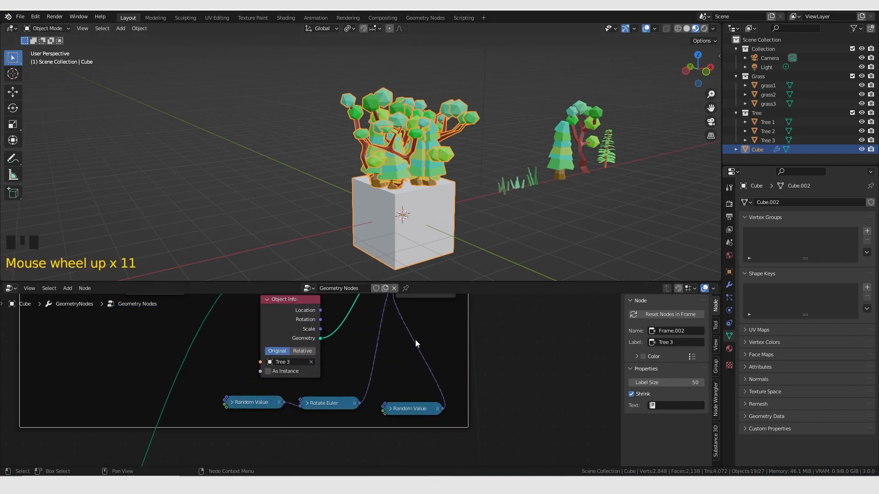
- In Edit Mode, scale the cube's mesh up along X and Y only, making a wide slab with its height excluded
{"action": "middle_click_drag", "start_coordinate": [406, 185], "coordinate": [535, 198]}
{"action": "scroll", "coordinate": [434, 185], "scroll_direction": "up", "scroll_amount": 4}
{"action": "middle_click_drag", "start_coordinate": [435, 185], "coordinate": [408, 171]}
{"action": "scroll", "coordinate": [445, 213], "scroll_direction": "down", "scroll_amount": 7}
{"action": "middle_click_drag", "start_coordinate": [445, 213], "coordinate": [383, 166]}
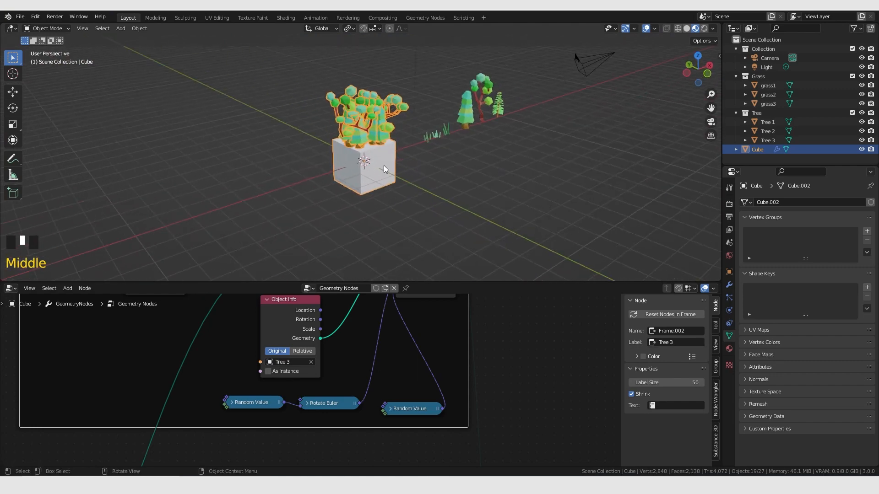
{"action": "key", "text": "Tab"}
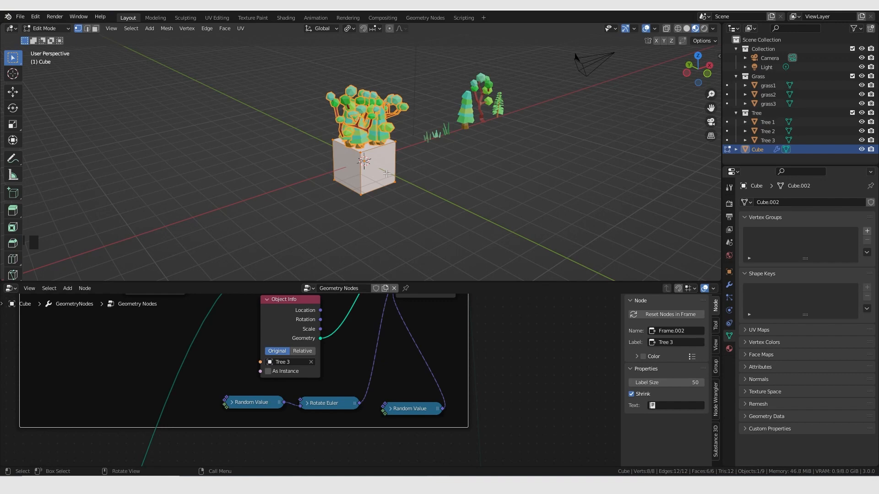
{"action": "key", "text": "s"}
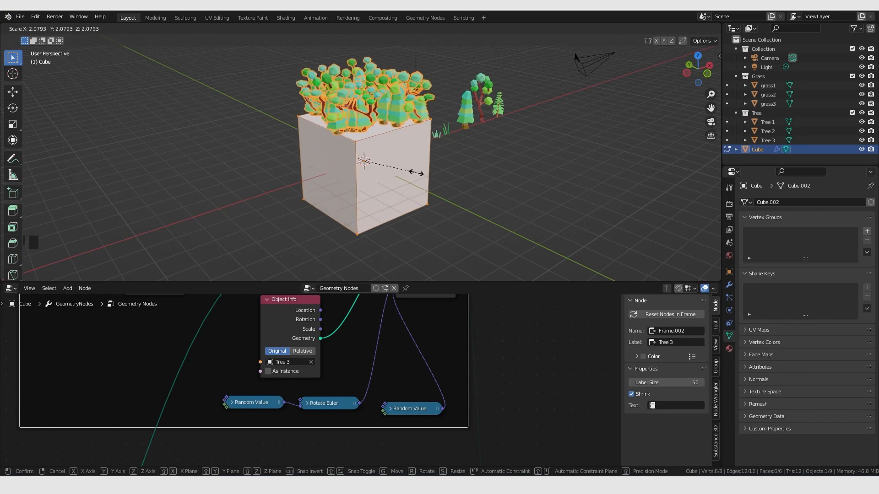
{"action": "key", "text": "shift+z"}
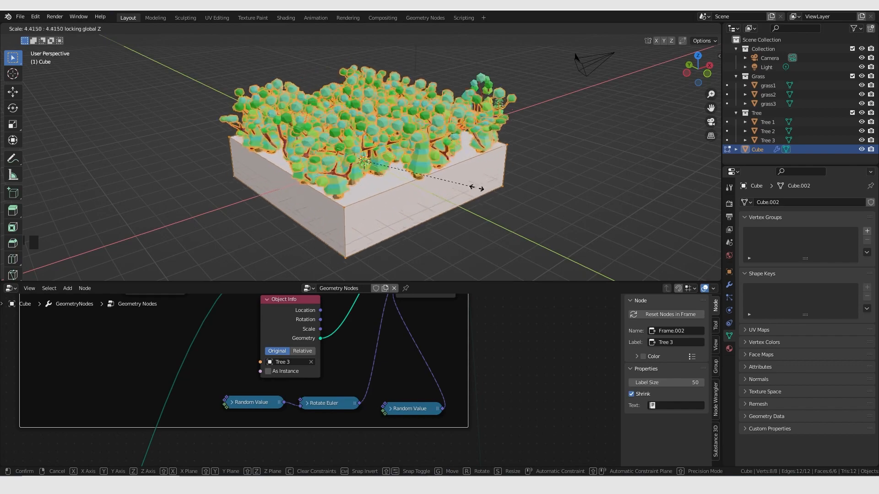
{"action": "left_click", "coordinate": [525, 201]}
{"action": "middle_click_drag", "start_coordinate": [525, 200], "coordinate": [591, 162]}
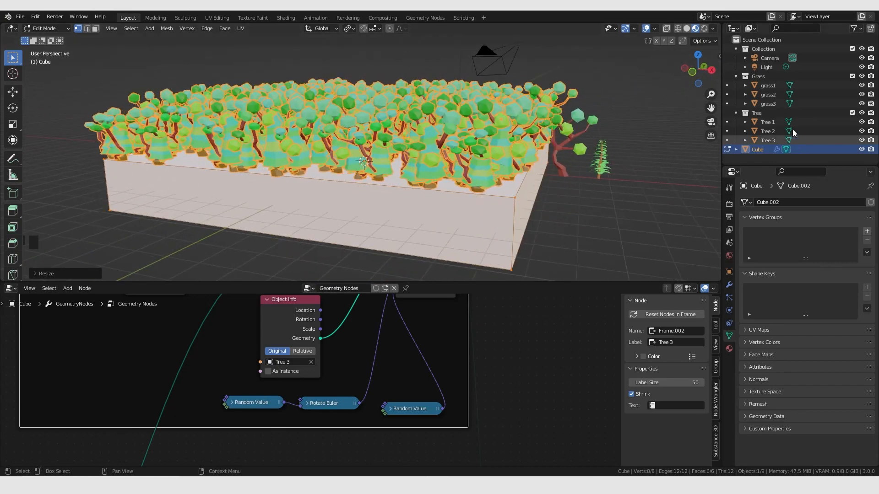
- Hide the Tree and Grass collections in the viewport
{"action": "left_click", "coordinate": [755, 113]}
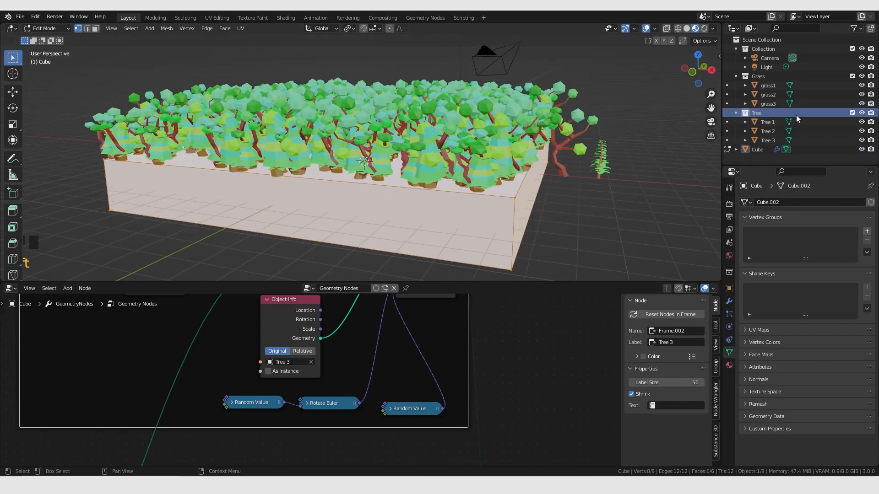
{"action": "left_click", "coordinate": [861, 113]}
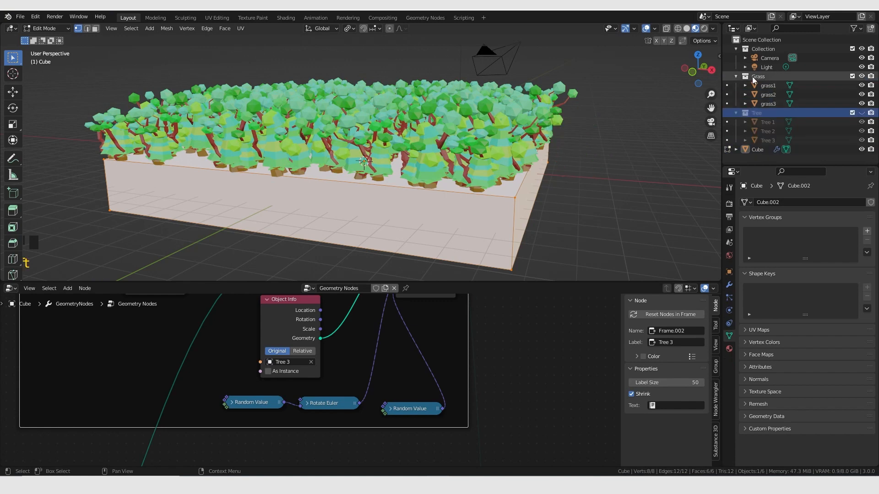
{"action": "left_click", "coordinate": [756, 76]}
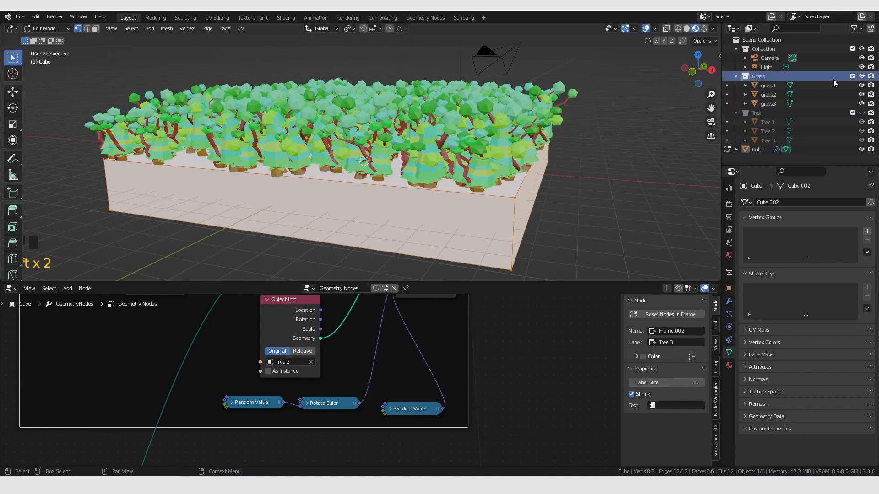
{"action": "left_click", "coordinate": [862, 76]}
{"action": "middle_click_drag", "start_coordinate": [448, 183], "coordinate": [517, 194]}
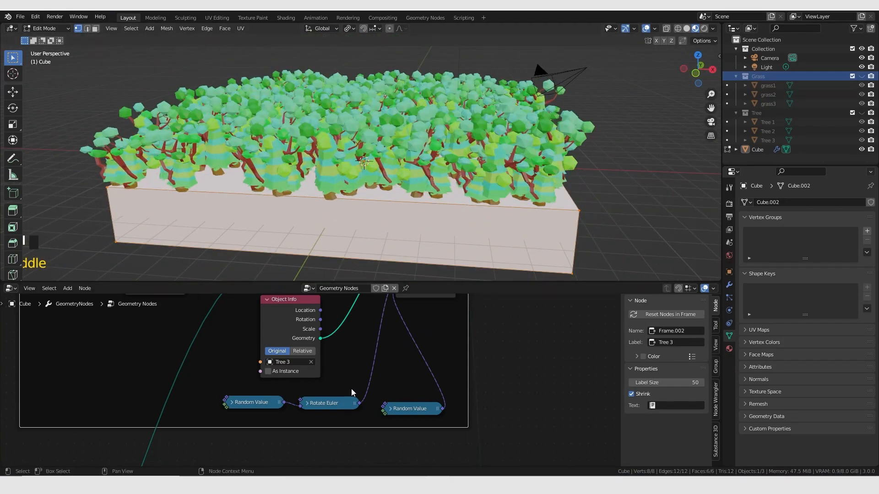
- Examine the Object Info, point distribution and instancing nodes in the Tree 1 and Tree 3 frames
{"action": "scroll", "coordinate": [353, 390], "scroll_direction": "down", "scroll_amount": 12}
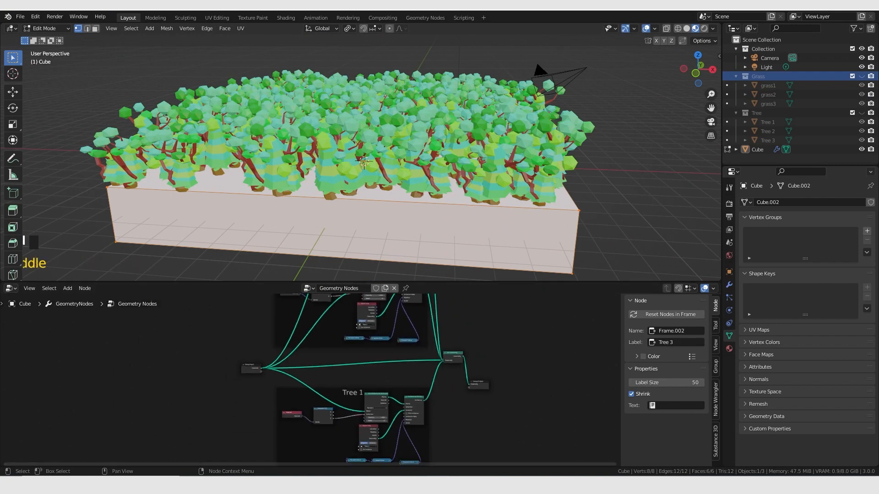
{"action": "scroll", "coordinate": [344, 390], "scroll_direction": "up", "scroll_amount": 11}
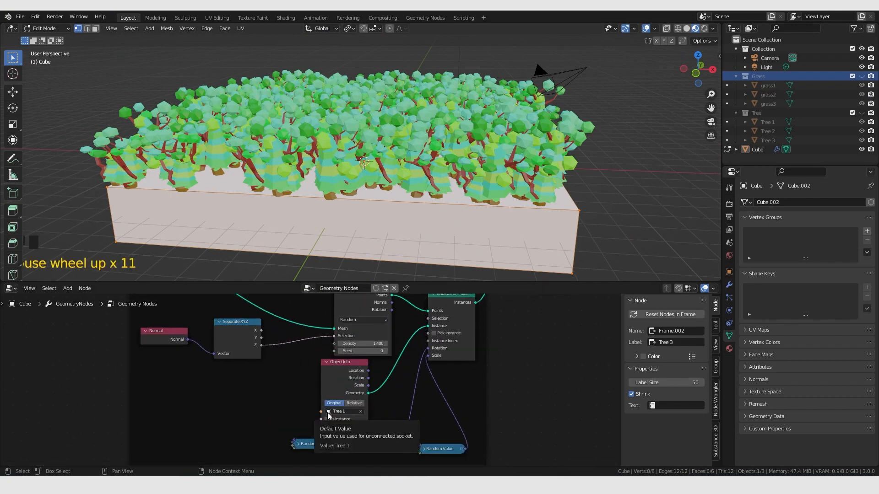
{"action": "scroll", "coordinate": [329, 413], "scroll_direction": "down", "scroll_amount": 4}
{"action": "middle_click_drag", "start_coordinate": [378, 394], "coordinate": [387, 465]}
{"action": "scroll", "coordinate": [345, 345], "scroll_direction": "up", "scroll_amount": 11}
{"action": "middle_click_drag", "start_coordinate": [341, 357], "coordinate": [356, 429]}
{"action": "scroll", "coordinate": [330, 395], "scroll_direction": "down", "scroll_amount": 3}
{"action": "scroll", "coordinate": [326, 386], "scroll_direction": "up", "scroll_amount": 4}
{"action": "middle_click_drag", "start_coordinate": [326, 386], "coordinate": [275, 416]}
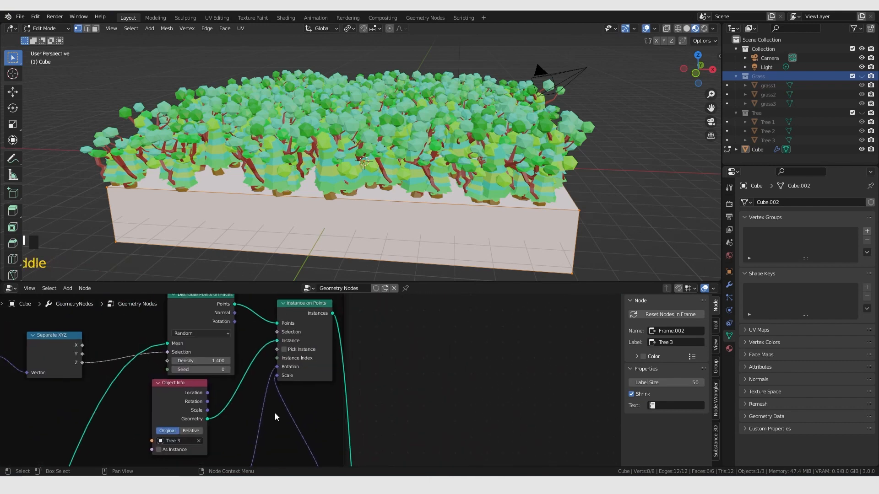
{"action": "middle_click_drag", "start_coordinate": [221, 435], "coordinate": [314, 337]}
{"action": "scroll", "coordinate": [372, 408], "scroll_direction": "down", "scroll_amount": 4}
{"action": "middle_click_drag", "start_coordinate": [371, 408], "coordinate": [337, 320]}
{"action": "scroll", "coordinate": [399, 433], "scroll_direction": "down", "scroll_amount": 5}
{"action": "middle_click_drag", "start_coordinate": [399, 433], "coordinate": [353, 316]}
- Compare the node links and the Density and Seed settings of the Tree 1 and Tree 2 frames
{"action": "left_click", "coordinate": [338, 414]}
{"action": "scroll", "coordinate": [380, 408], "scroll_direction": "up", "scroll_amount": 8}
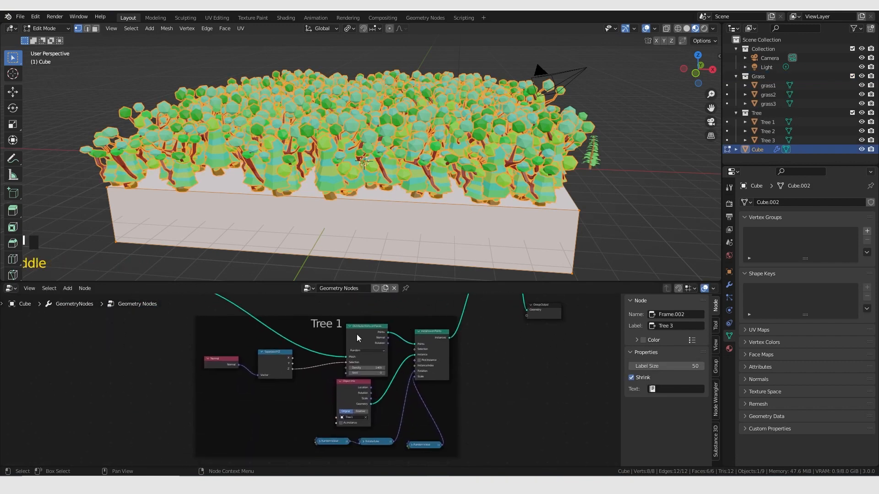
{"action": "scroll", "coordinate": [366, 381], "scroll_direction": "up", "scroll_amount": 6}
{"action": "middle_click_drag", "start_coordinate": [323, 390], "coordinate": [267, 396]}
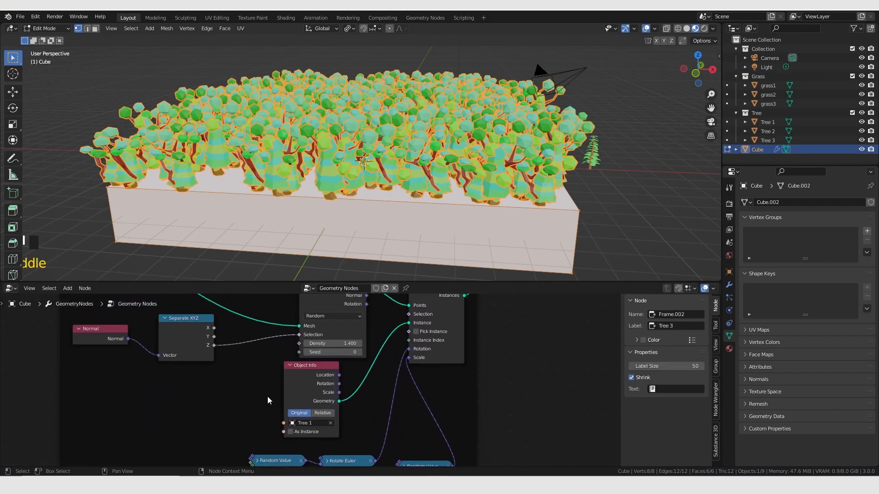
{"action": "middle_click_drag", "start_coordinate": [182, 341], "coordinate": [251, 373]}
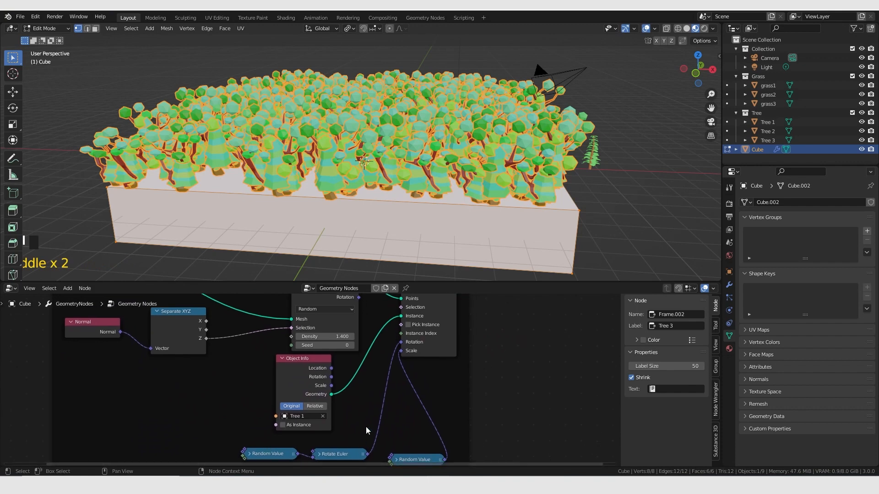
{"action": "scroll", "coordinate": [373, 354], "scroll_direction": "down", "scroll_amount": 4}
{"action": "middle_click_drag", "start_coordinate": [372, 355], "coordinate": [340, 384]}
{"action": "middle_click_drag", "start_coordinate": [357, 345], "coordinate": [344, 377]}
{"action": "middle_click_drag", "start_coordinate": [371, 346], "coordinate": [336, 384]}
{"action": "scroll", "coordinate": [366, 349], "scroll_direction": "down", "scroll_amount": 5}
{"action": "scroll", "coordinate": [366, 378], "scroll_direction": "up", "scroll_amount": 6}
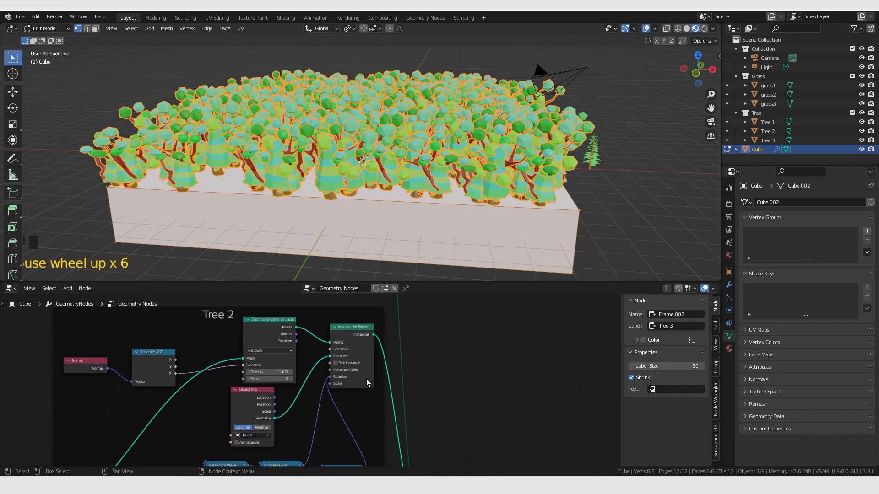
{"action": "scroll", "coordinate": [367, 378], "scroll_direction": "up", "scroll_amount": 5}
{"action": "scroll", "coordinate": [333, 381], "scroll_direction": "down", "scroll_amount": 5}
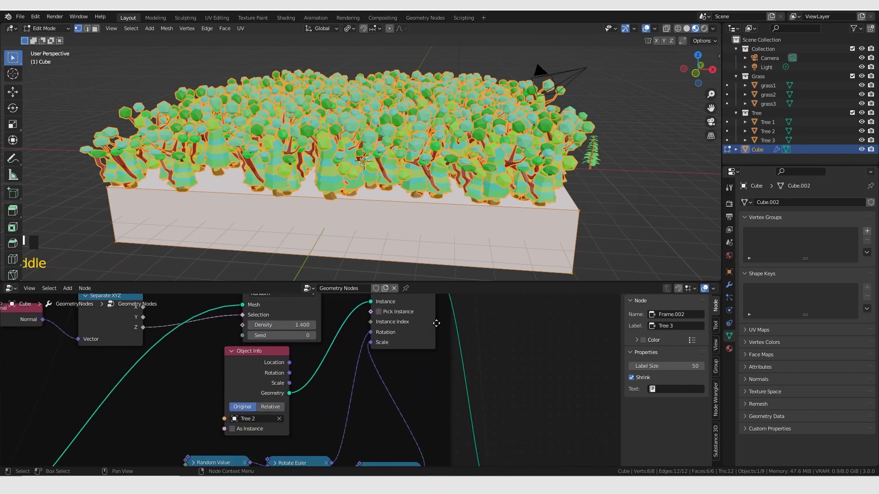
- Mute the Instance on Points node in the Tree 1 frame
{"action": "scroll", "coordinate": [374, 405], "scroll_direction": "down", "scroll_amount": 5}
{"action": "scroll", "coordinate": [374, 402], "scroll_direction": "down", "scroll_amount": 3}
{"action": "middle_click_drag", "start_coordinate": [375, 401], "coordinate": [361, 350]}
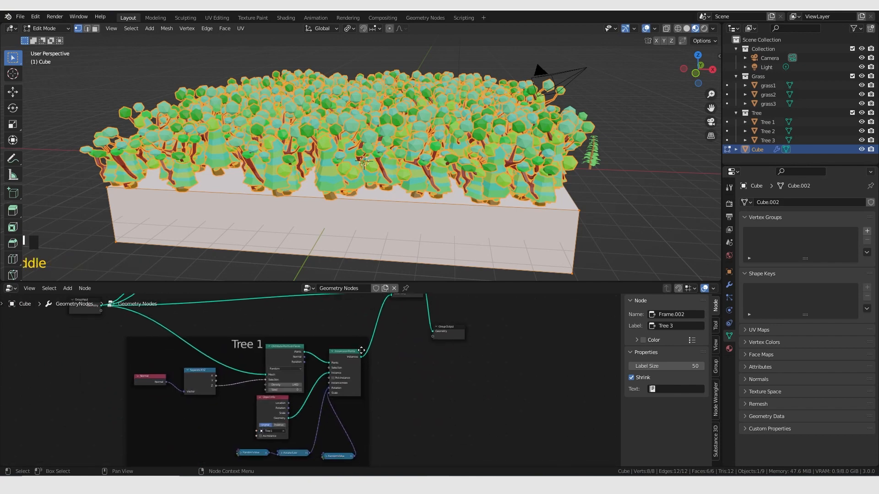
{"action": "scroll", "coordinate": [347, 360], "scroll_direction": "up", "scroll_amount": 5}
{"action": "left_click", "coordinate": [347, 359]}
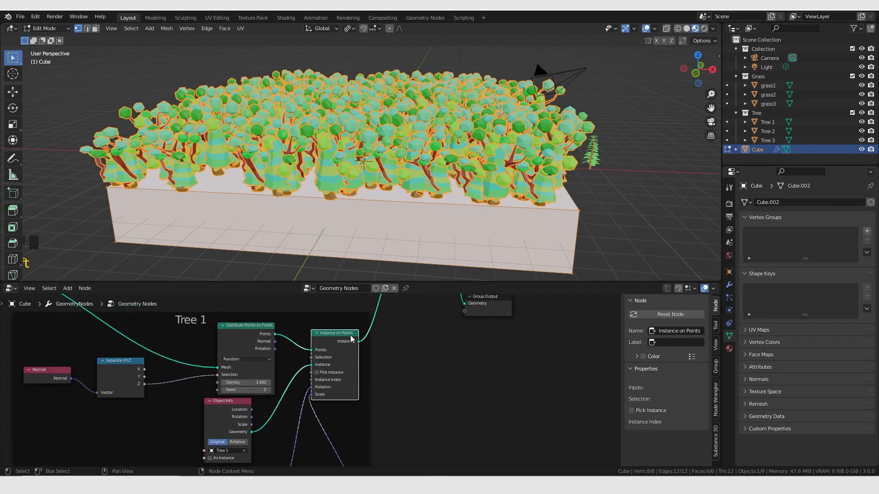
{"action": "key", "text": "m"}
- Mute the Instance on Points node in the Tree 2 frame
{"action": "scroll", "coordinate": [380, 369], "scroll_direction": "down", "scroll_amount": 10}
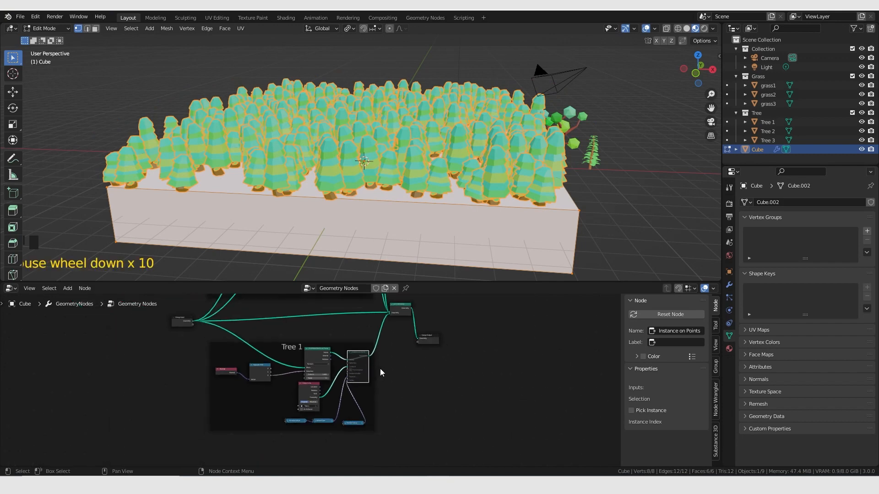
{"action": "scroll", "coordinate": [348, 361], "scroll_direction": "up", "scroll_amount": 6}
{"action": "scroll", "coordinate": [350, 394], "scroll_direction": "up", "scroll_amount": 4}
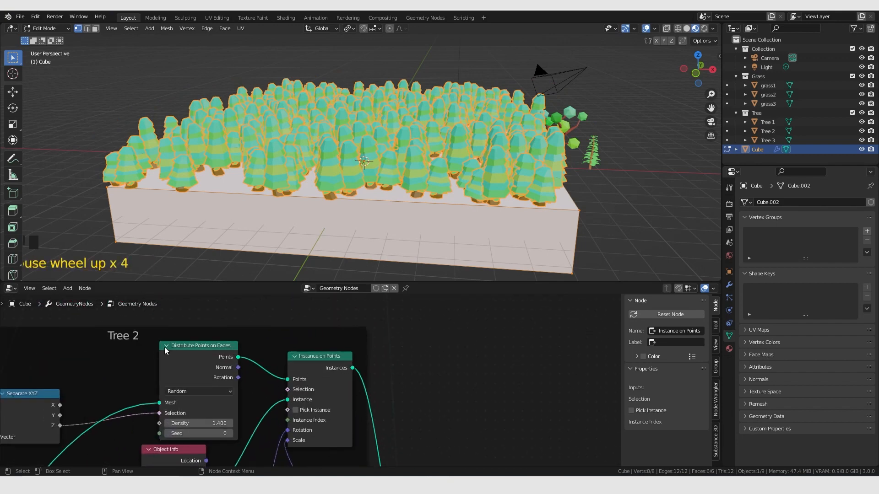
{"action": "left_click", "coordinate": [332, 387]}
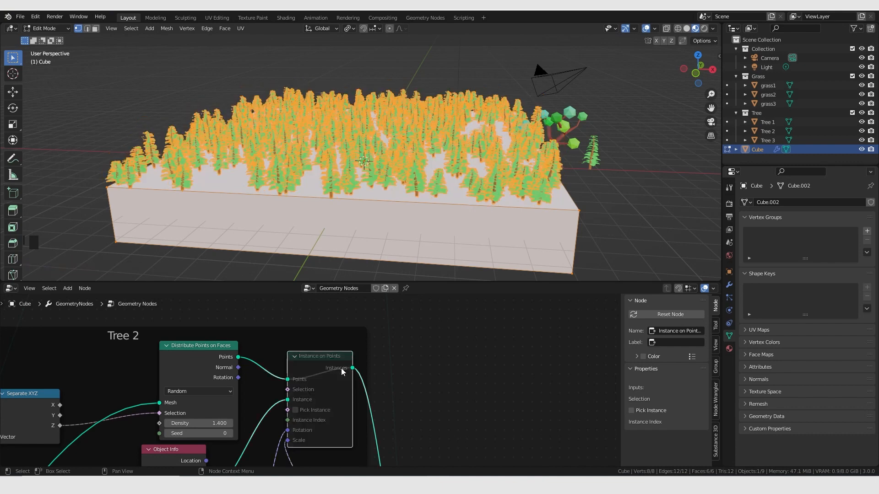
- Mute the Instance on Points node in the Tree 3 frame
{"action": "scroll", "coordinate": [343, 373], "scroll_direction": "down", "scroll_amount": 10}
{"action": "middle_click_drag", "start_coordinate": [352, 297], "coordinate": [352, 386]}
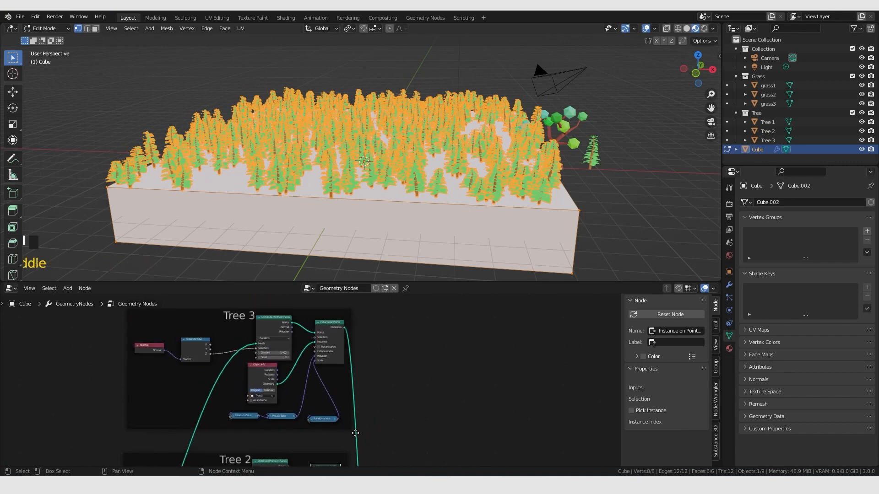
{"action": "scroll", "coordinate": [352, 386], "scroll_direction": "up", "scroll_amount": 10}
{"action": "middle_click_drag", "start_coordinate": [375, 298], "coordinate": [359, 345]}
{"action": "scroll", "coordinate": [332, 350], "scroll_direction": "up", "scroll_amount": 4}
{"action": "left_click", "coordinate": [370, 359]}
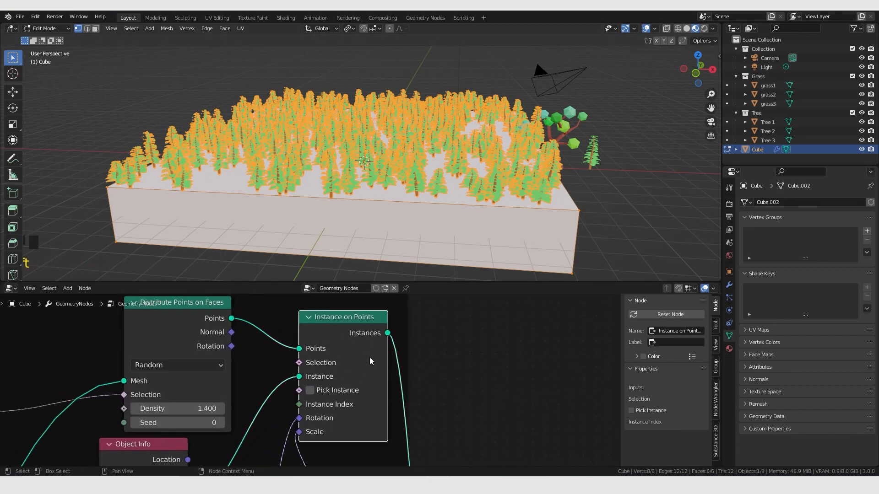
{"action": "key", "text": "m"}
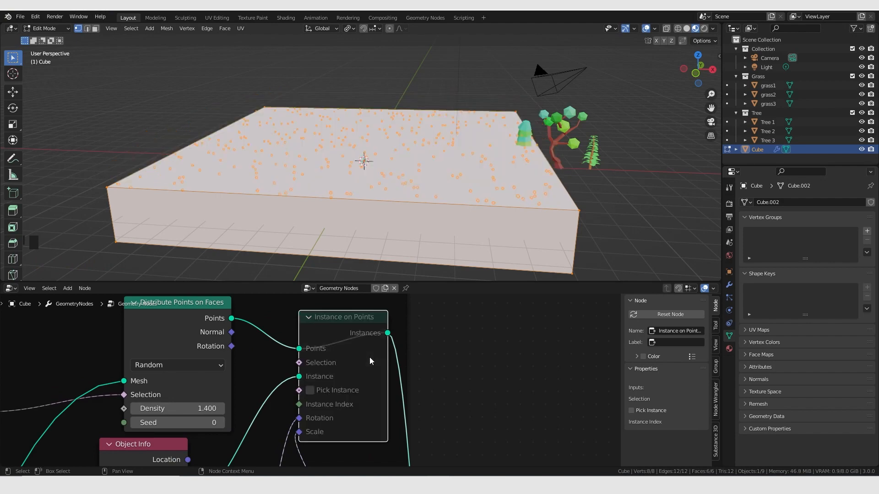
- Set the Seed of Tree 3's Distribute Points on Faces node to 1 and unmute its Instance on Points node
{"action": "mouse_move", "coordinate": [447, 222]}
{"action": "middle_mouse_down"}
{"action": "mouse_move", "coordinate": [485, 219]}
{"action": "mouse_move", "coordinate": [440, 226]}
{"action": "middle_mouse_up"}
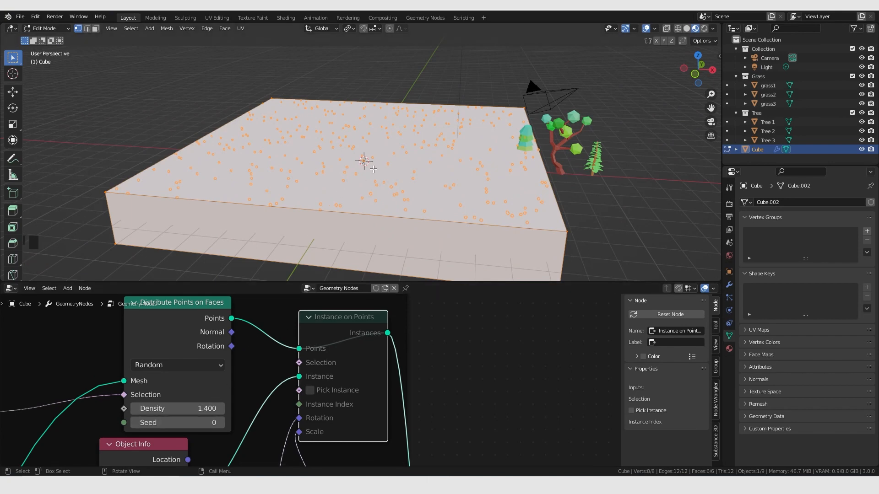
{"action": "middle_click_drag", "start_coordinate": [373, 209], "coordinate": [341, 211]}
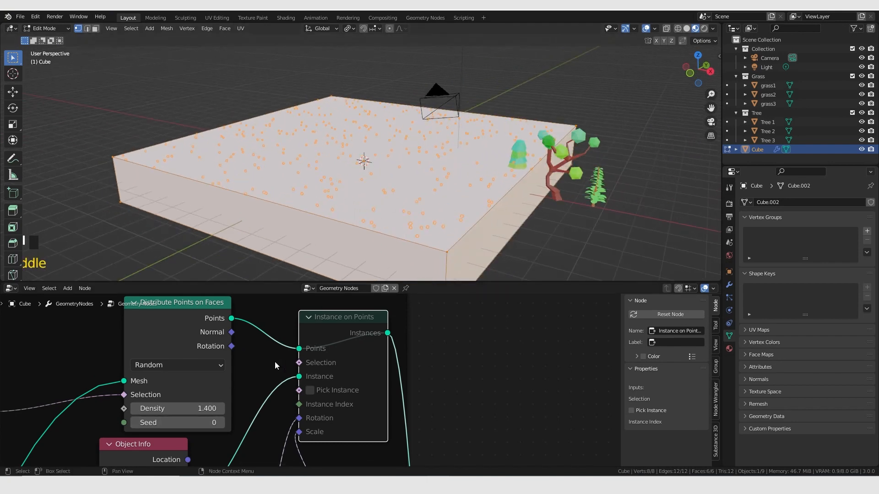
{"action": "left_click", "coordinate": [222, 422]}
{"action": "key", "text": "m"}
- Unmute the Instance on Points nodes in the Tree 2 and Tree 1 frames
{"action": "scroll", "coordinate": [386, 404], "scroll_direction": "down", "scroll_amount": 5}
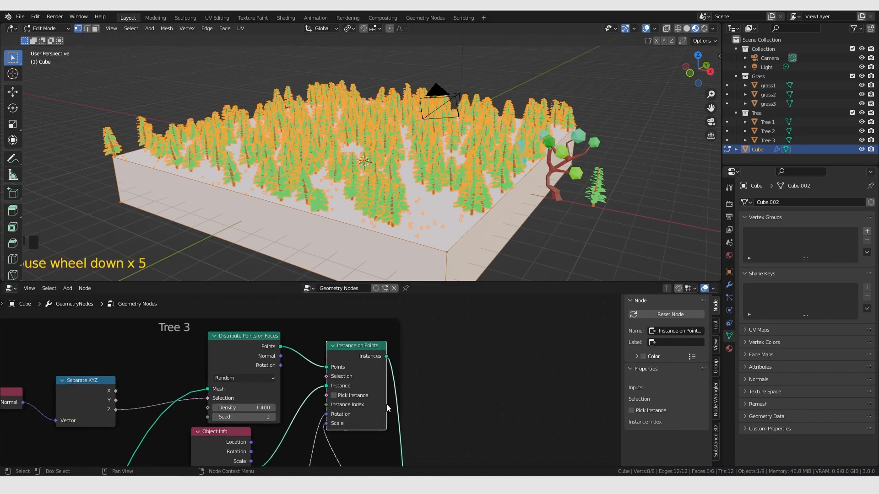
{"action": "middle_click_drag", "start_coordinate": [391, 417], "coordinate": [350, 390]}
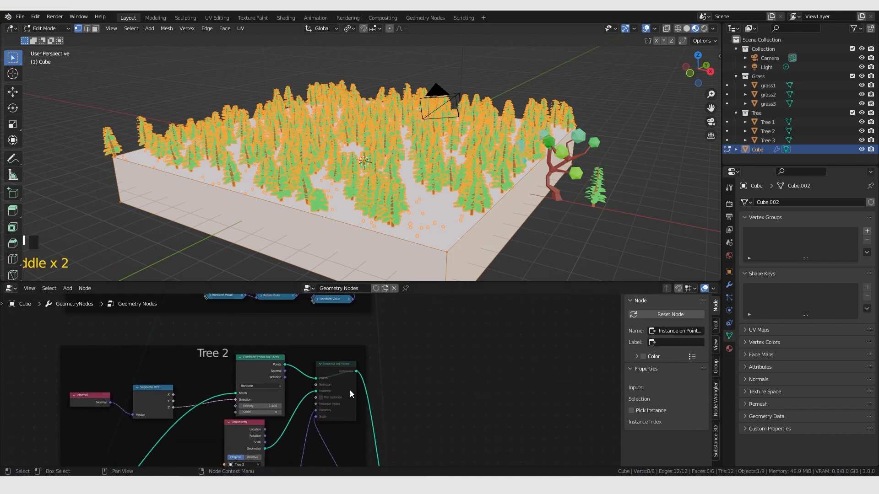
{"action": "key", "text": "m"}
{"action": "scroll", "coordinate": [349, 396], "scroll_direction": "down", "scroll_amount": 4}
{"action": "middle_click_drag", "start_coordinate": [345, 421], "coordinate": [347, 334]}
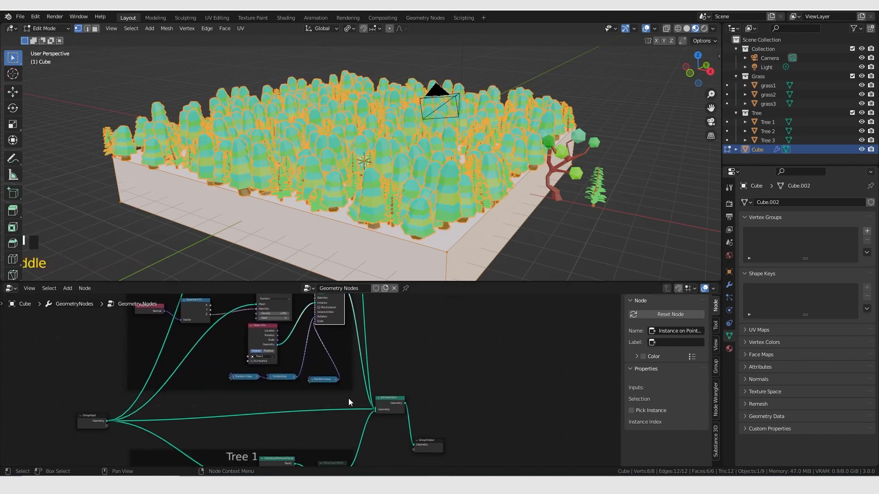
{"action": "scroll", "coordinate": [340, 409], "scroll_direction": "down", "scroll_amount": 5}
{"action": "middle_click_drag", "start_coordinate": [338, 410], "coordinate": [339, 362]}
{"action": "scroll", "coordinate": [339, 362], "scroll_direction": "up", "scroll_amount": 5}
{"action": "left_click", "coordinate": [337, 356]}
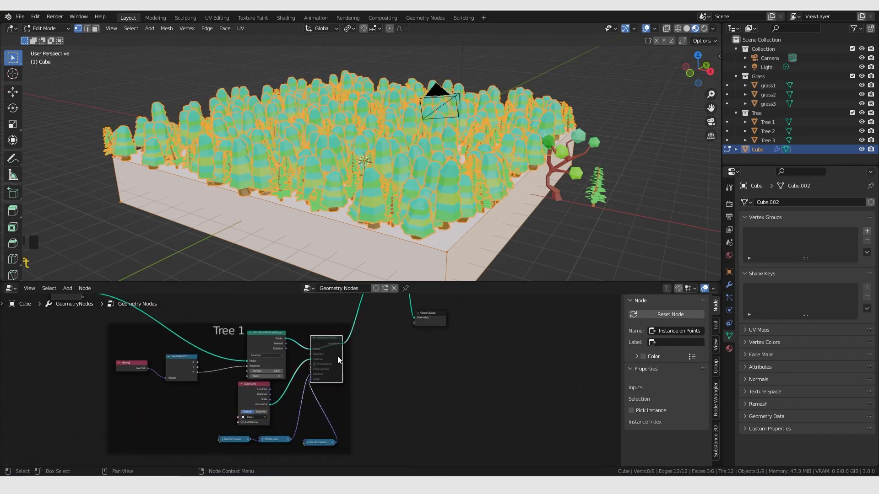
{"action": "key", "text": "m"}
- Set Tree 1's Distribute Points on Faces node to Density 1.8 and Seed 3
{"action": "scroll", "coordinate": [340, 366], "scroll_direction": "up", "scroll_amount": 1}
{"action": "scroll", "coordinate": [314, 372], "scroll_direction": "up", "scroll_amount": 5}
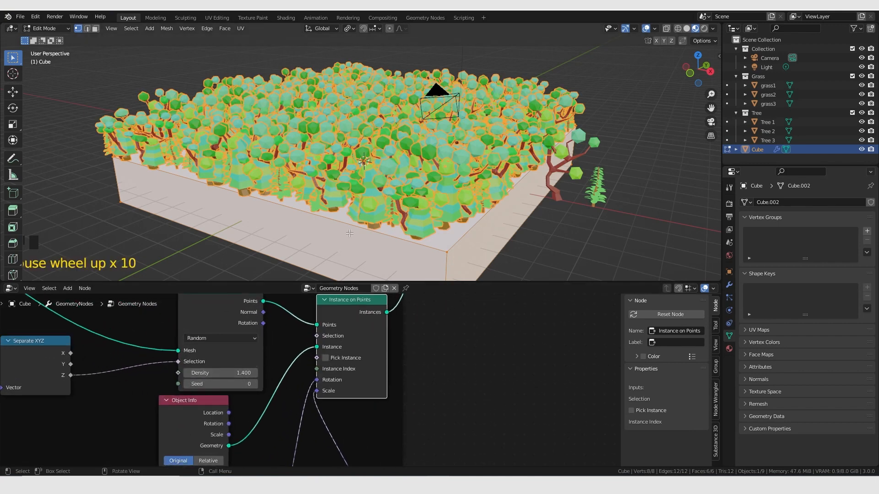
{"action": "middle_click_drag", "start_coordinate": [272, 342], "coordinate": [266, 347]}
{"action": "mouse_move", "coordinate": [247, 374]}
{"action": "left_mouse_down"}
{"action": "mouse_move", "coordinate": [220, 374]}
{"action": "mouse_move", "coordinate": [251, 374]}
{"action": "left_mouse_up"}
{"action": "left_click", "coordinate": [263, 385]}
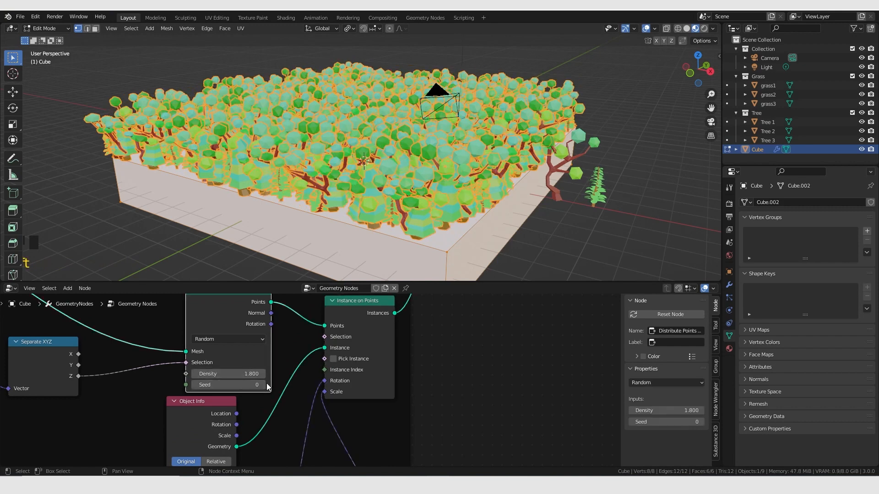
{"action": "left_click", "coordinate": [263, 384]}
{"action": "left_click", "coordinate": [263, 384]}
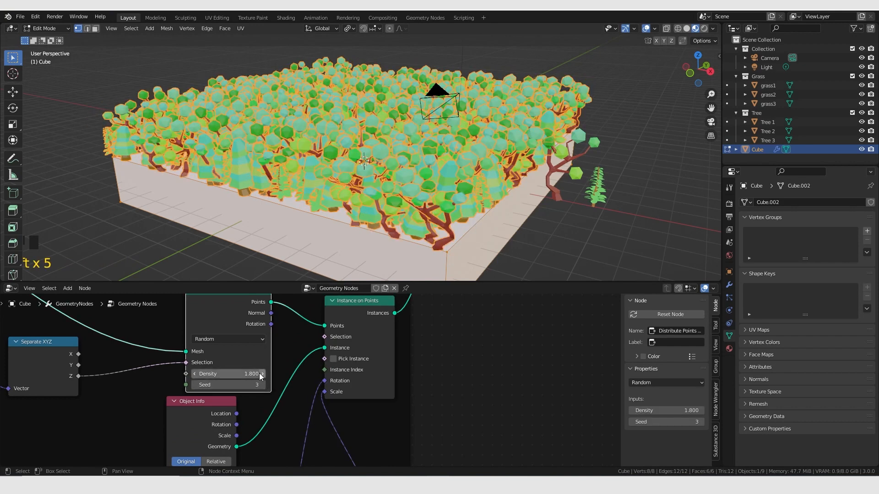
{"action": "middle_click_drag", "start_coordinate": [403, 204], "coordinate": [380, 217]}
- Switch Tree 1's point distribution to Poisson Disk with a Distance Min of 2 m
{"action": "middle_click_drag", "start_coordinate": [289, 343], "coordinate": [301, 367]}
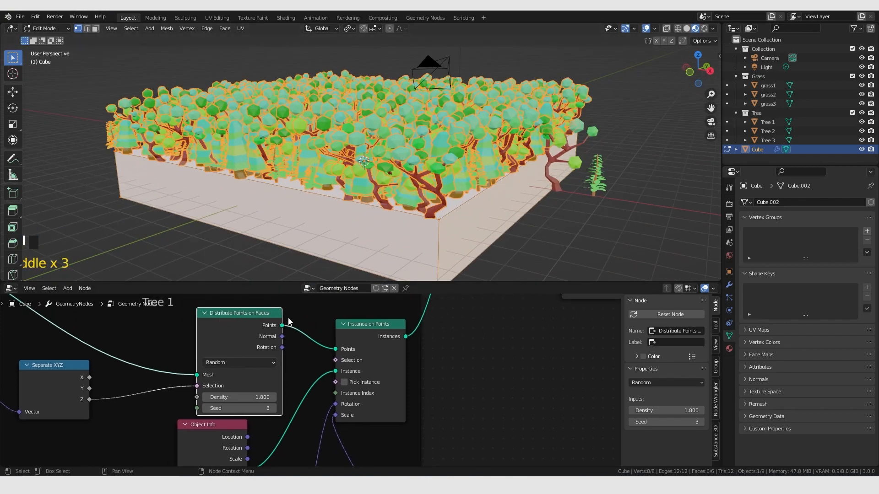
{"action": "left_click", "coordinate": [242, 364]}
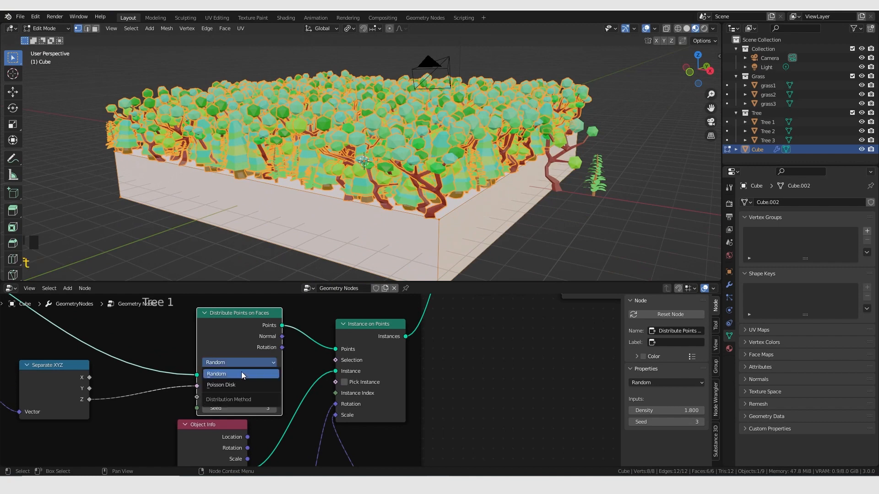
{"action": "left_click", "coordinate": [238, 385]}
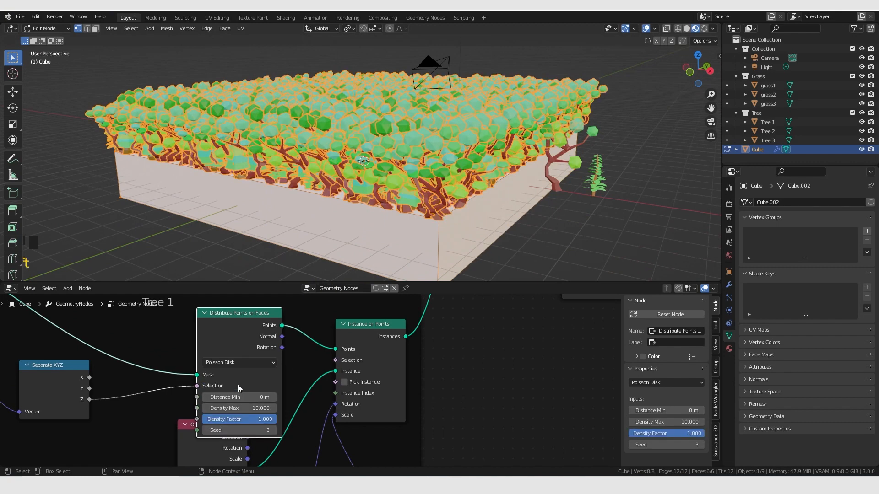
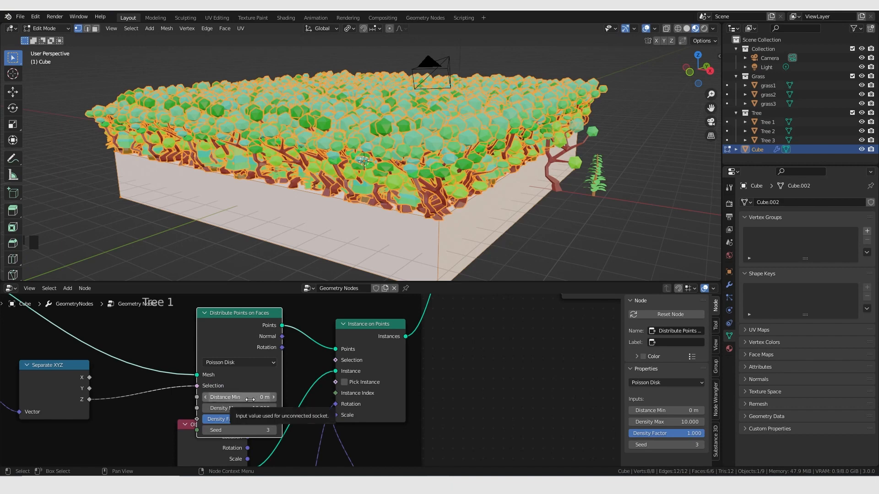
{"action": "left_click_drag", "start_coordinate": [221, 398], "coordinate": [262, 398]}
{"action": "left_click", "coordinate": [221, 398]}
{"action": "type", "text": "2"}
{"action": "key", "text": "Return"}
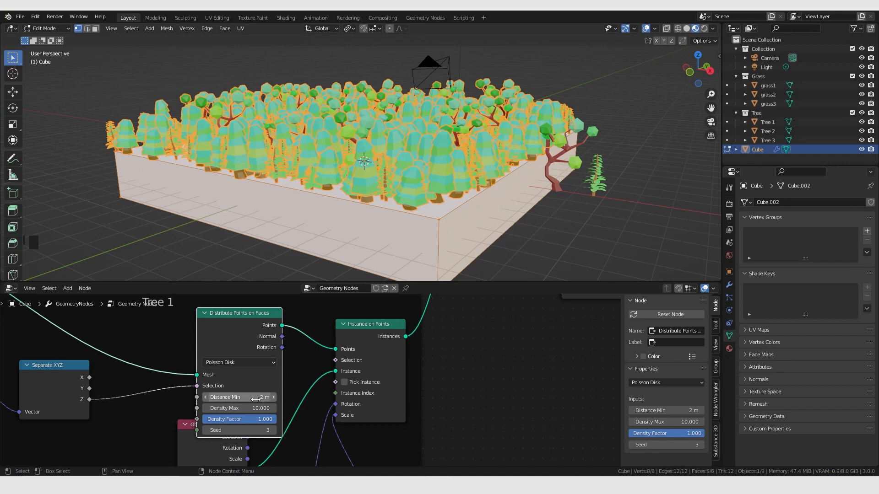
- Switch Tree 2's point distribution to Poisson Disk with a Distance Min of 5 m
{"action": "scroll", "coordinate": [366, 313], "scroll_direction": "down", "scroll_amount": 6}
{"action": "middle_click_drag", "start_coordinate": [278, 304], "coordinate": [291, 383]}
{"action": "scroll", "coordinate": [325, 336], "scroll_direction": "up", "scroll_amount": 10}
{"action": "middle_click_drag", "start_coordinate": [326, 336], "coordinate": [315, 372]}
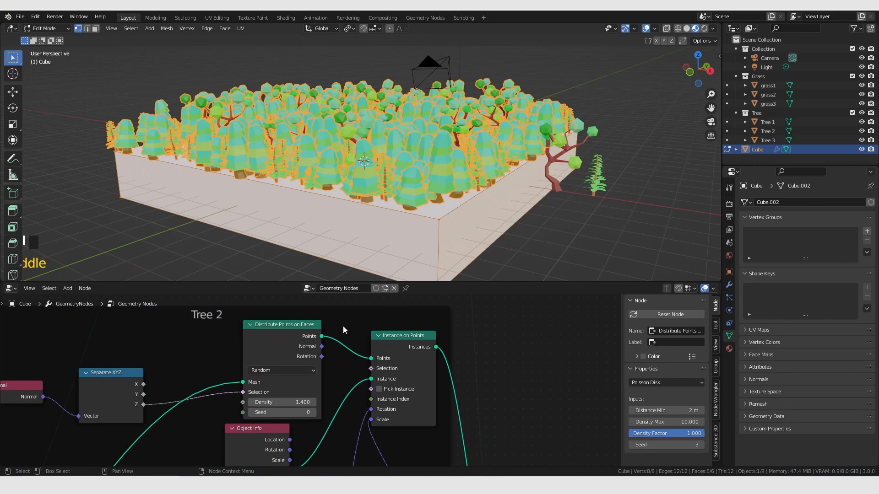
{"action": "left_click", "coordinate": [284, 371]}
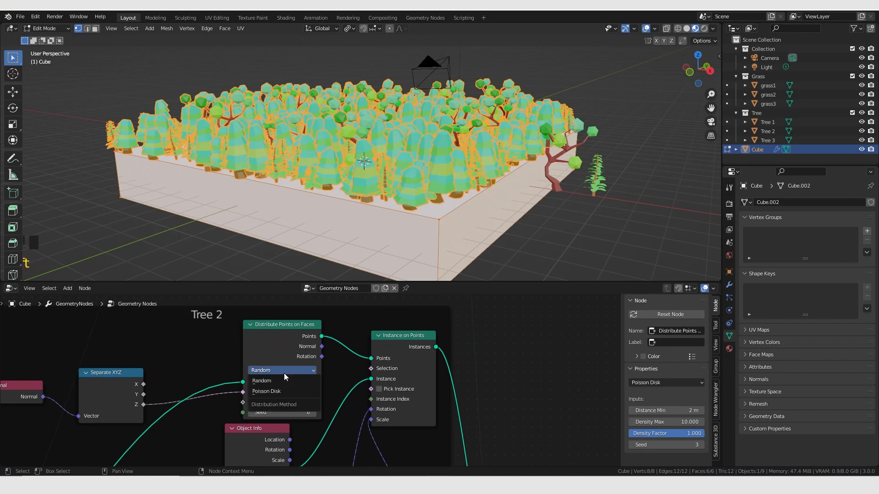
{"action": "left_click", "coordinate": [283, 392]}
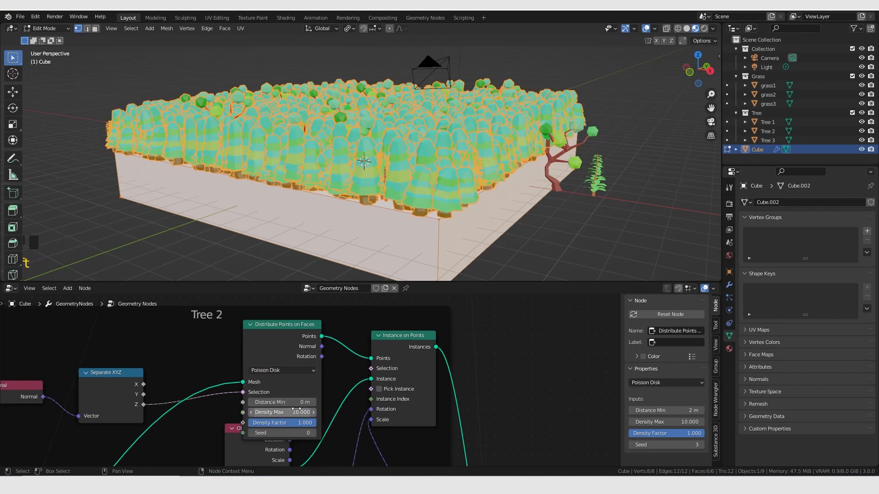
{"action": "left_click_drag", "start_coordinate": [309, 402], "coordinate": [331, 402]}
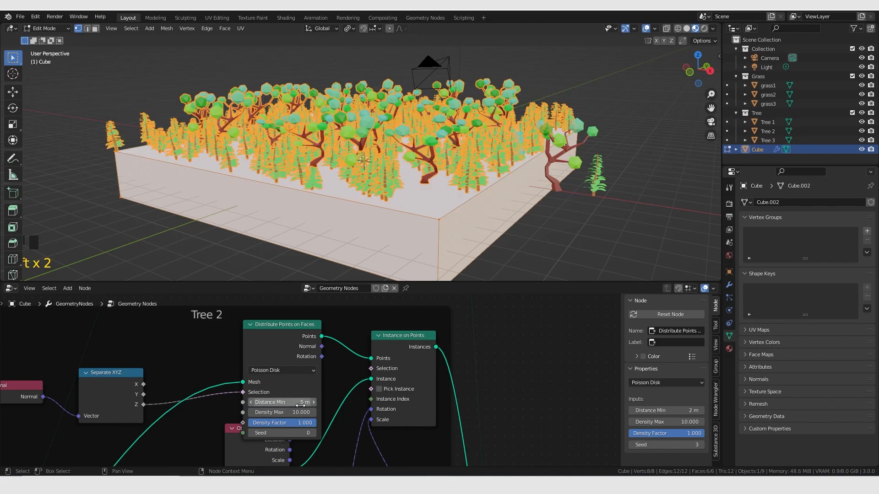
{"action": "middle_click_drag", "start_coordinate": [343, 239], "coordinate": [298, 247]}
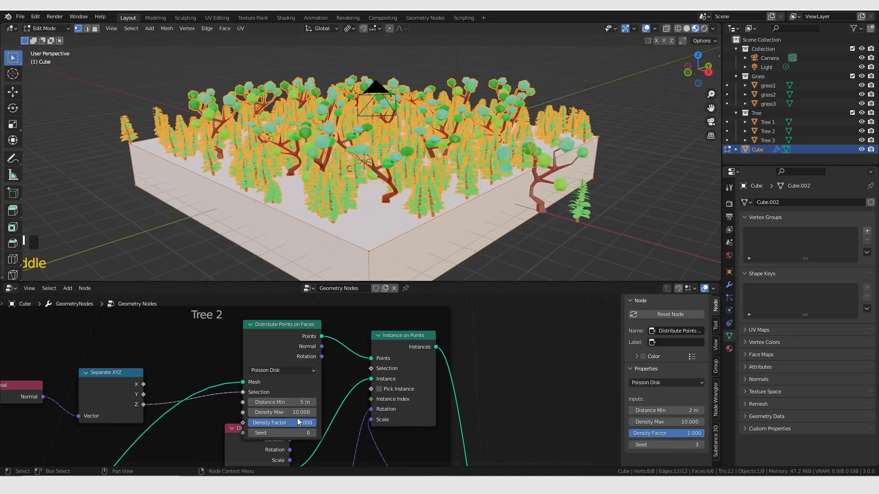
- Set Tree 2's Density Max to about 25.4 and its Distance Min to 3 m
{"action": "left_click_drag", "start_coordinate": [293, 412], "coordinate": [305, 412]}
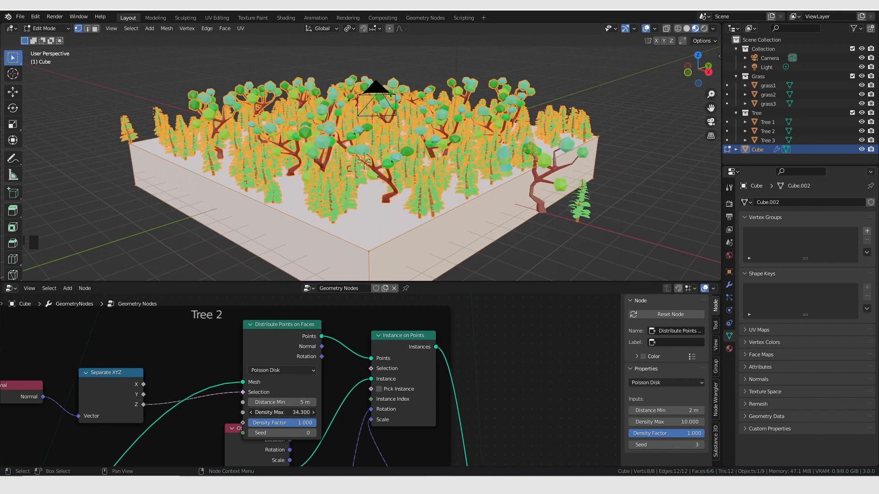
{"action": "left_click_drag", "start_coordinate": [306, 413], "coordinate": [315, 412]}
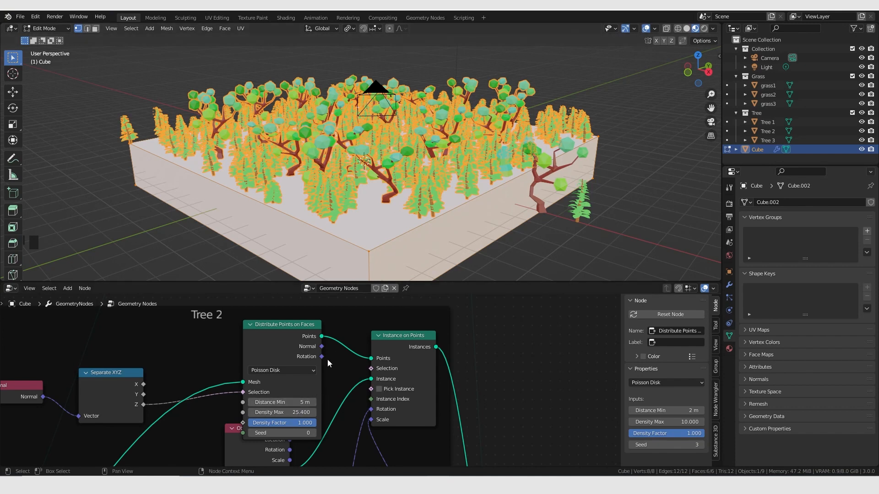
{"action": "left_click", "coordinate": [296, 402]}
{"action": "type", "text": "3"}
{"action": "key", "text": "Return"}
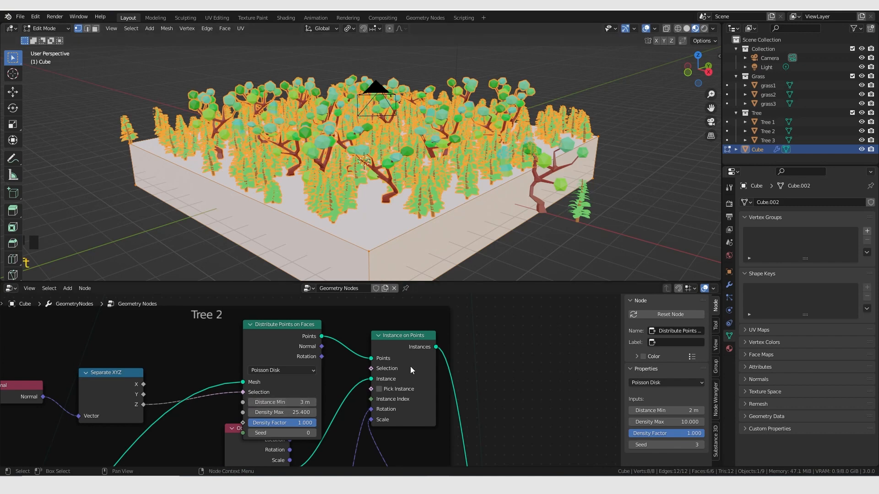
- Switch Tree 3's point distribution to Poisson Disk with a Distance Min of 0.8 m
{"action": "scroll", "coordinate": [311, 364], "scroll_direction": "down", "scroll_amount": 11}
{"action": "scroll", "coordinate": [232, 312], "scroll_direction": "up", "scroll_amount": 10}
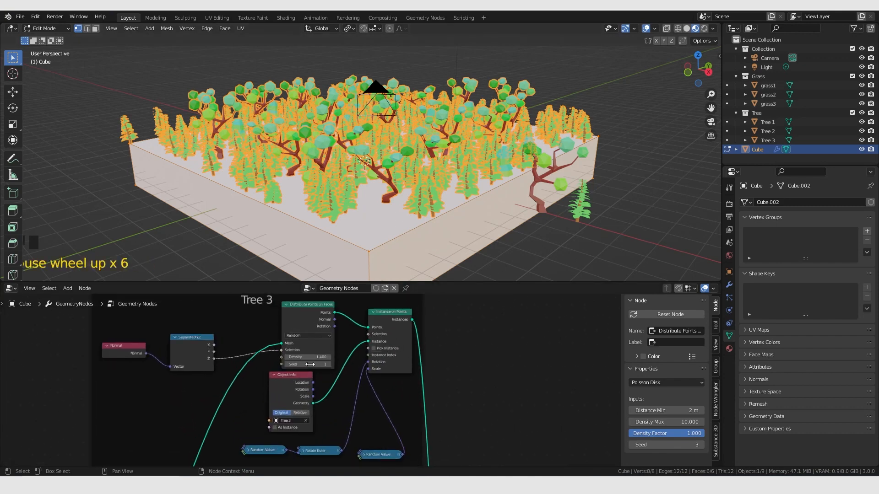
{"action": "middle_click_drag", "start_coordinate": [331, 332], "coordinate": [320, 355]}
{"action": "left_click", "coordinate": [307, 356]}
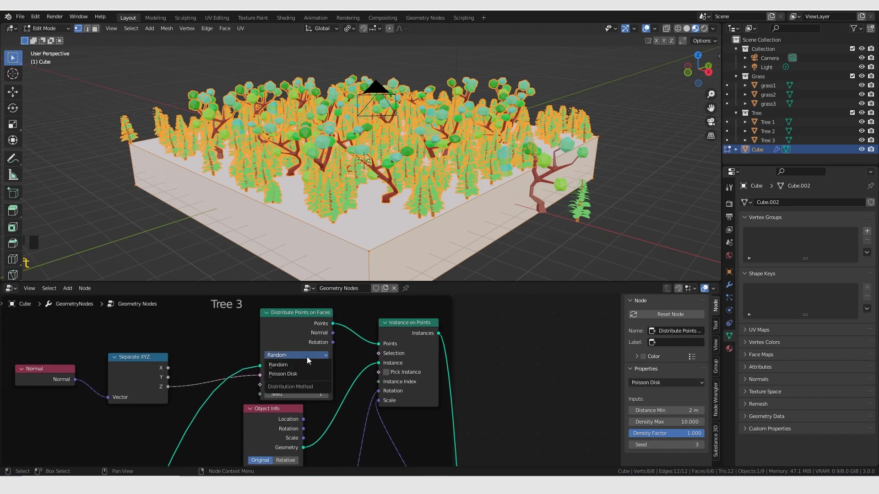
{"action": "left_click", "coordinate": [299, 374]}
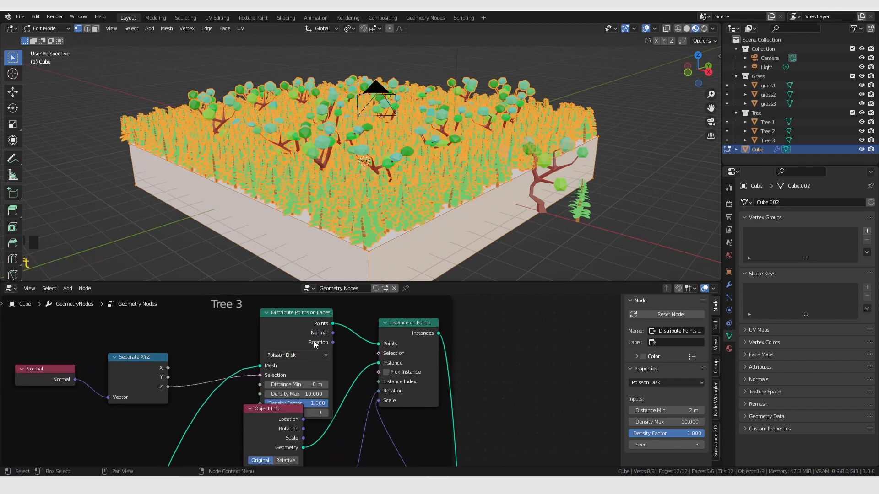
{"action": "mouse_move", "coordinate": [315, 384]}
{"action": "left_mouse_down"}
{"action": "mouse_move", "coordinate": [352, 384]}
{"action": "mouse_move", "coordinate": [327, 384]}
{"action": "left_mouse_up"}
{"action": "middle_click_drag", "start_coordinate": [448, 174], "coordinate": [512, 171]}
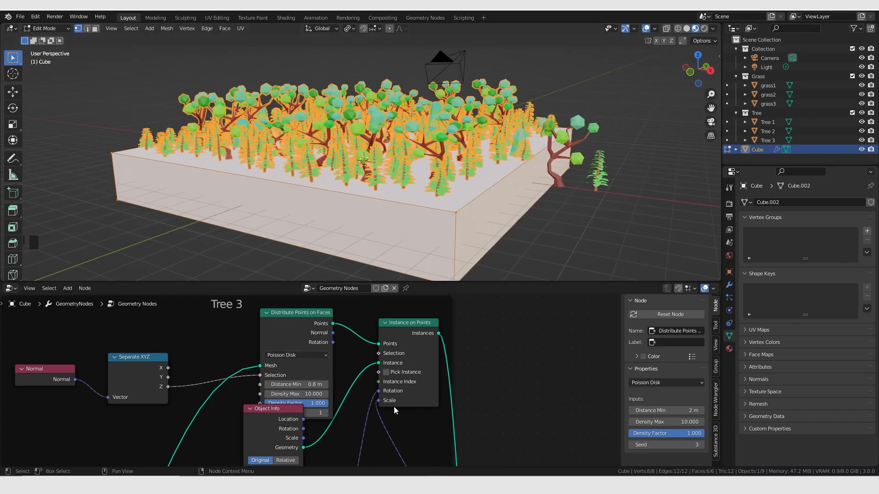
- Expand Tree 3's scale Random Value node and set its maximum Z to 1.9
{"action": "scroll", "coordinate": [404, 419], "scroll_direction": "down", "scroll_amount": 5}
{"action": "middle_click_drag", "start_coordinate": [404, 419], "coordinate": [389, 394]}
{"action": "scroll", "coordinate": [374, 375], "scroll_direction": "up", "scroll_amount": 9}
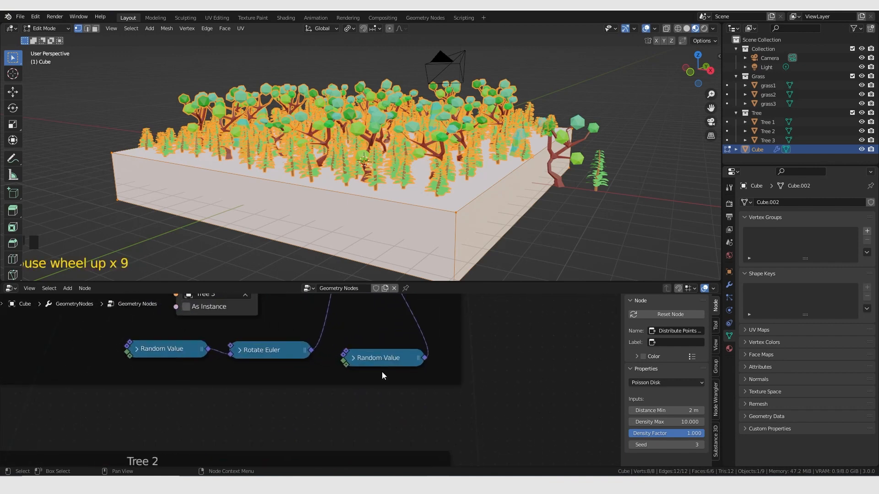
{"action": "scroll", "coordinate": [383, 375], "scroll_direction": "up", "scroll_amount": 1}
{"action": "middle_click_drag", "start_coordinate": [328, 383], "coordinate": [384, 390]}
{"action": "left_click", "coordinate": [384, 393]}
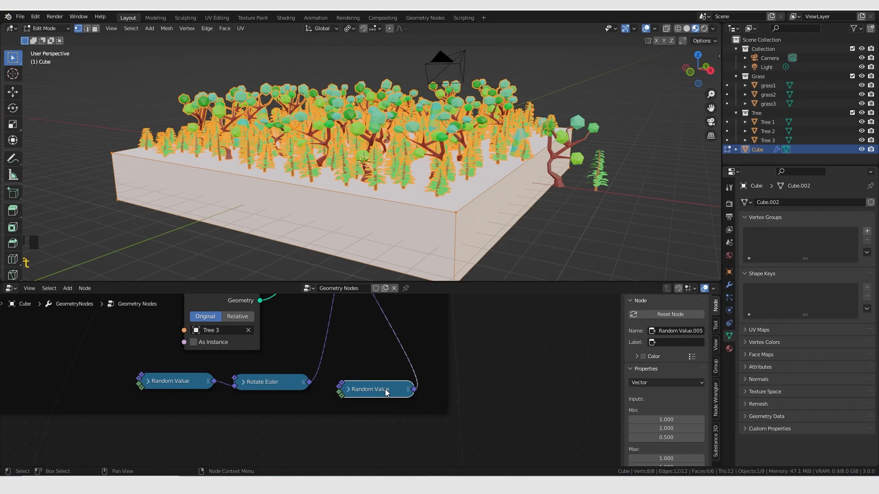
{"action": "key", "text": "h"}
{"action": "scroll", "coordinate": [408, 438], "scroll_direction": "down", "scroll_amount": 5}
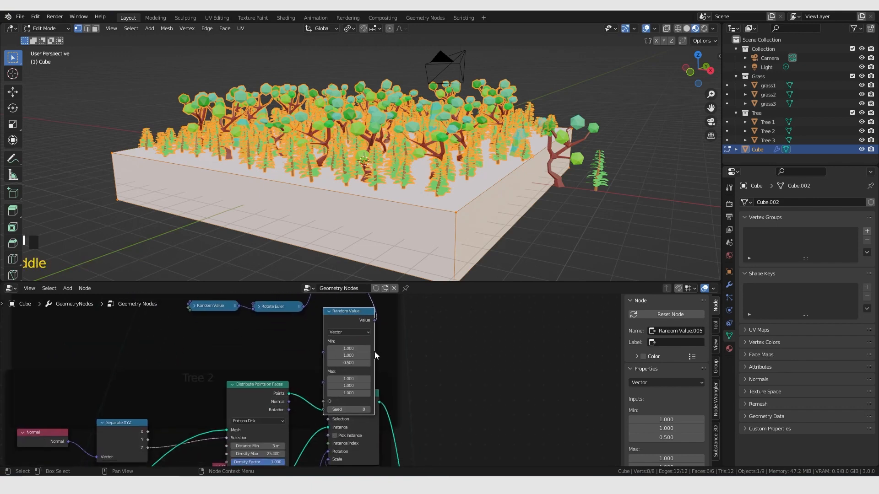
{"action": "scroll", "coordinate": [354, 388], "scroll_direction": "up", "scroll_amount": 5}
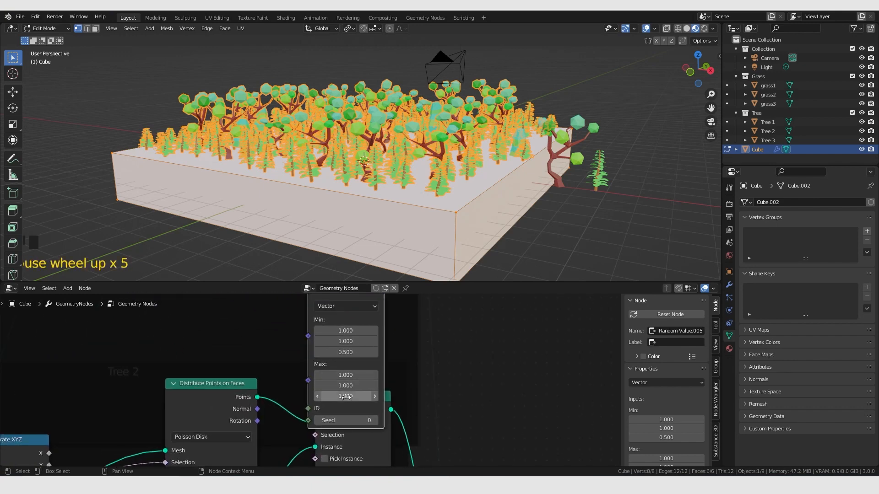
{"action": "mouse_move", "coordinate": [346, 397]}
{"action": "left_mouse_down"}
{"action": "mouse_move", "coordinate": [385, 396]}
{"action": "mouse_move", "coordinate": [334, 396]}
{"action": "mouse_move", "coordinate": [362, 396]}
{"action": "left_mouse_up"}
{"action": "scroll", "coordinate": [349, 370], "scroll_direction": "down", "scroll_amount": 4}
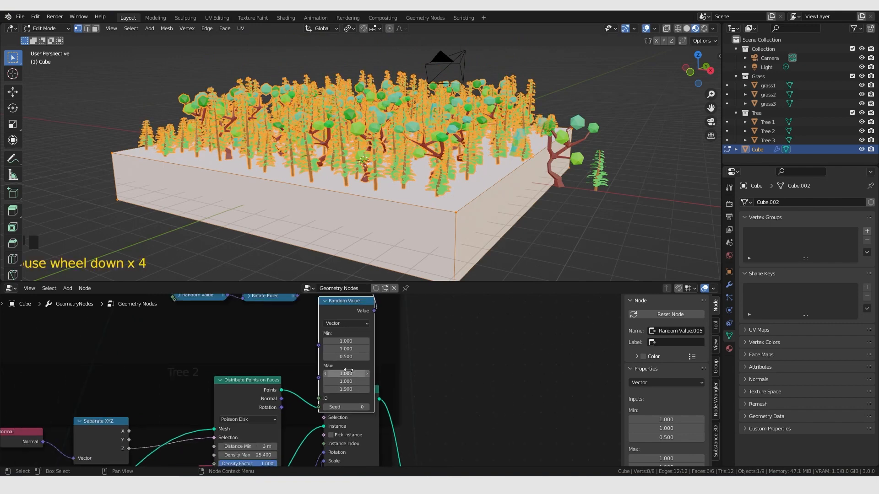
{"action": "scroll", "coordinate": [349, 371], "scroll_direction": "down", "scroll_amount": 4}
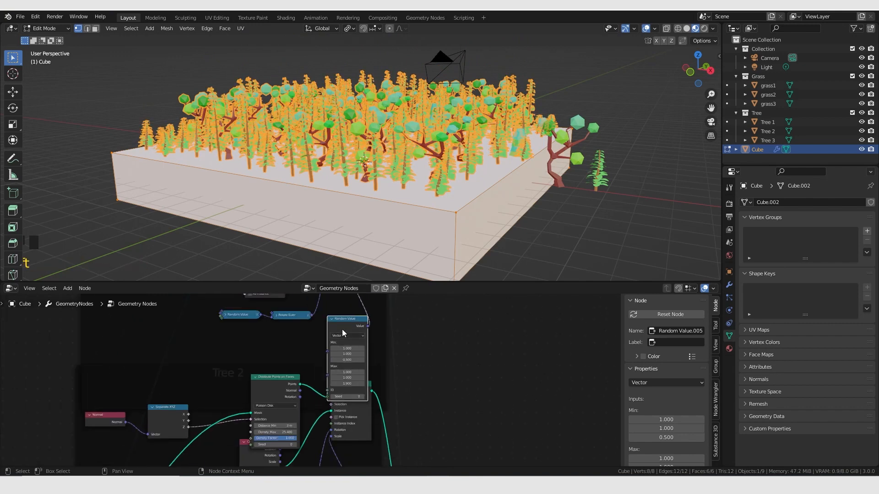
- Add a reroute on the Group Input link to Tree 1, place it below Group Input, and lower Tree 1's Separate XYZ node clear of the link
{"action": "scroll", "coordinate": [355, 339], "scroll_direction": "down", "scroll_amount": 2}
{"action": "middle_click_drag", "start_coordinate": [356, 340], "coordinate": [395, 369]}
{"action": "scroll", "coordinate": [361, 371], "scroll_direction": "up", "scroll_amount": 12}
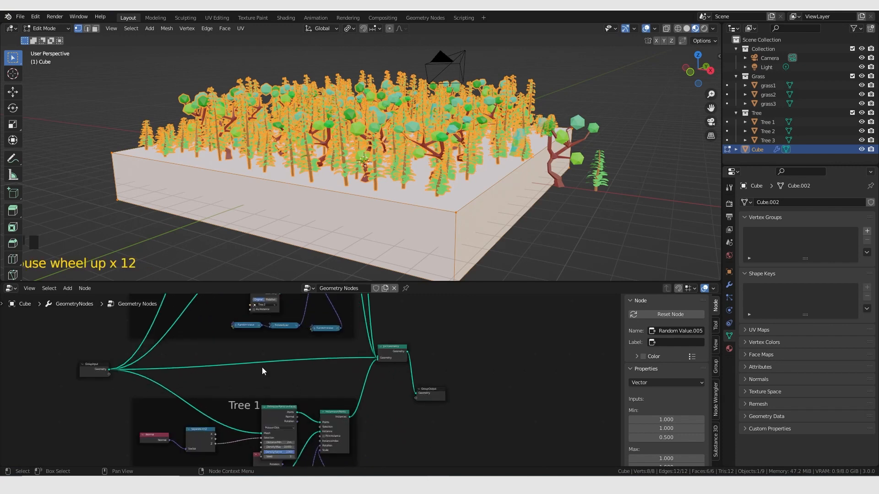
{"action": "middle_click_drag", "start_coordinate": [219, 396], "coordinate": [273, 357]}
{"action": "middle_click_drag", "start_coordinate": [173, 337], "coordinate": [210, 339]}
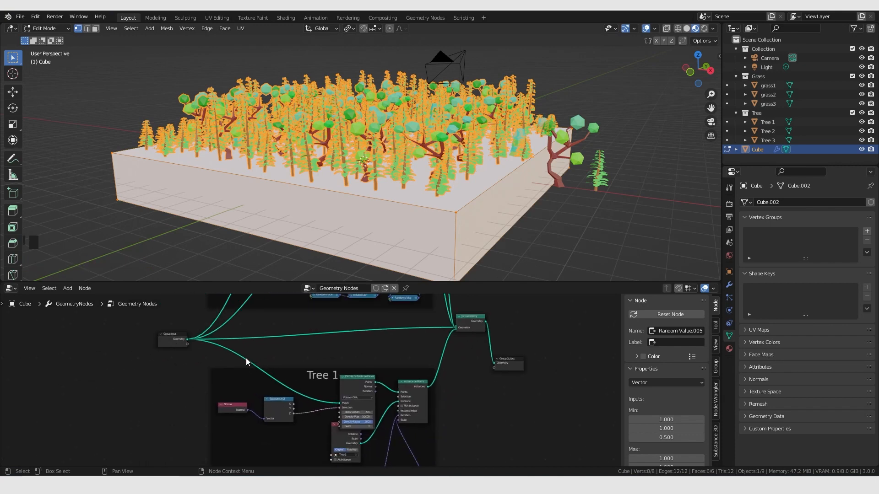
{"action": "scroll", "coordinate": [225, 372], "scroll_direction": "up", "scroll_amount": 4}
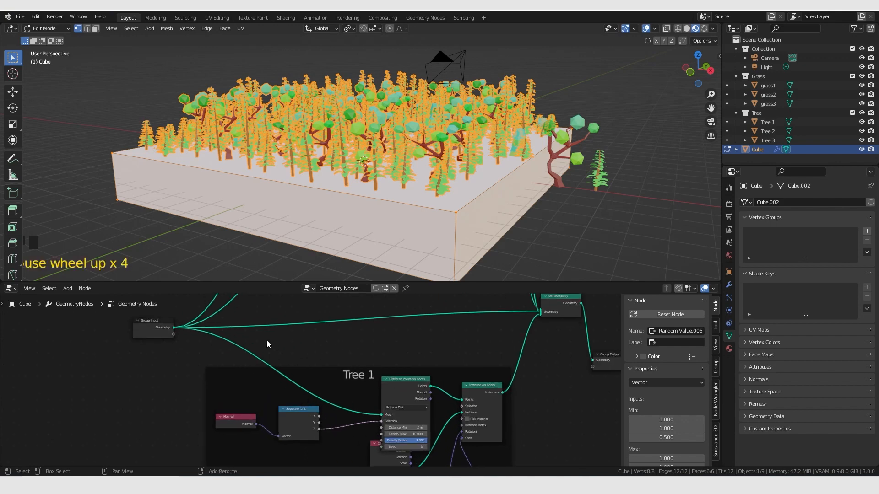
{"action": "right_click_drag", "start_coordinate": [271, 339], "coordinate": [231, 383], "text": "shift"}
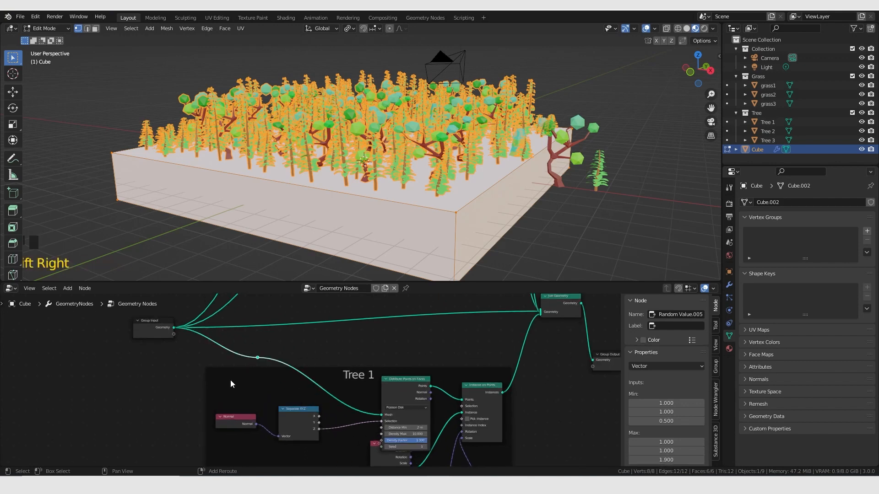
{"action": "left_click", "coordinate": [258, 358]}
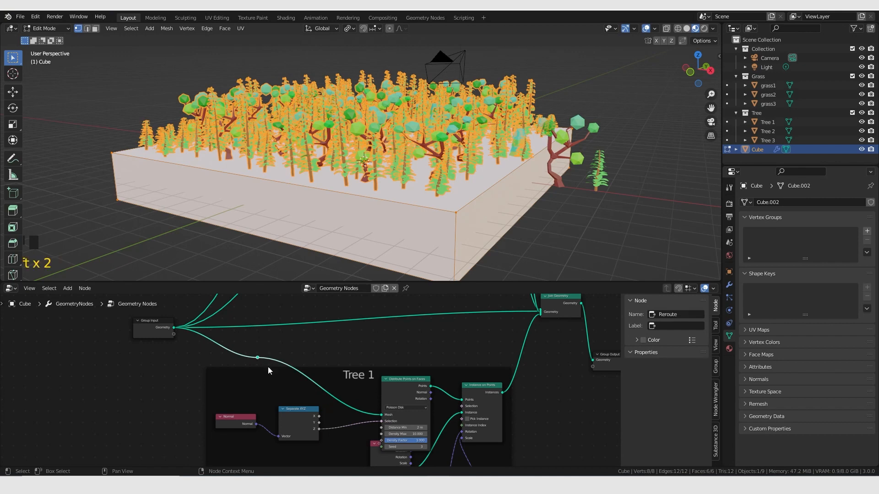
{"action": "key", "text": "g"}
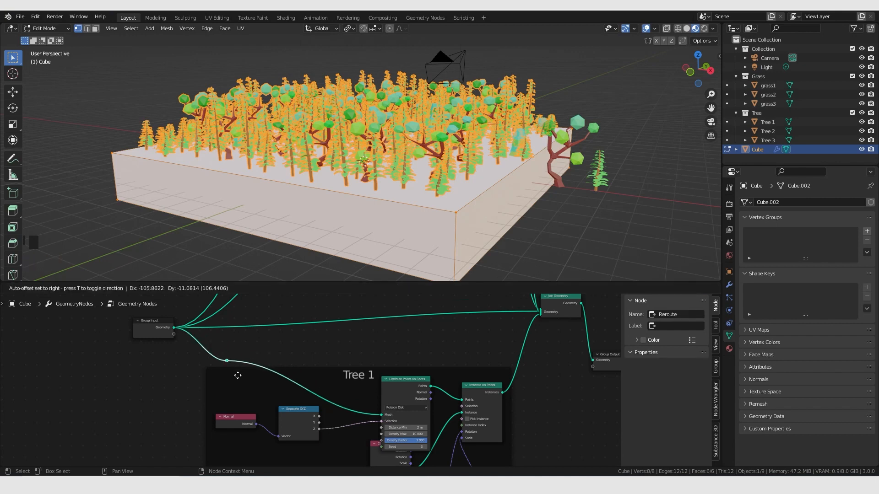
{"action": "left_click", "coordinate": [198, 396]}
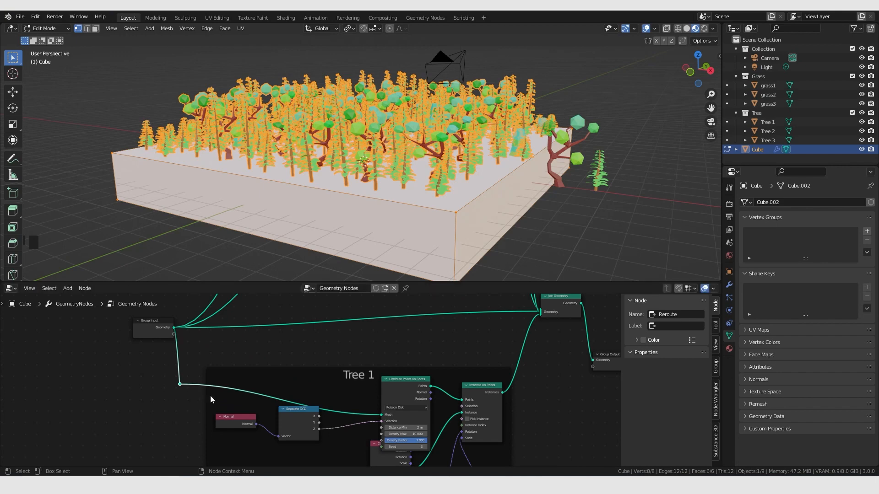
{"action": "left_click_drag", "start_coordinate": [298, 413], "coordinate": [300, 427]}
- Add a reroute on the Group Input link to Tree 3 and place it outside the frames, level with Tree 3
{"action": "scroll", "coordinate": [273, 373], "scroll_direction": "down", "scroll_amount": 5}
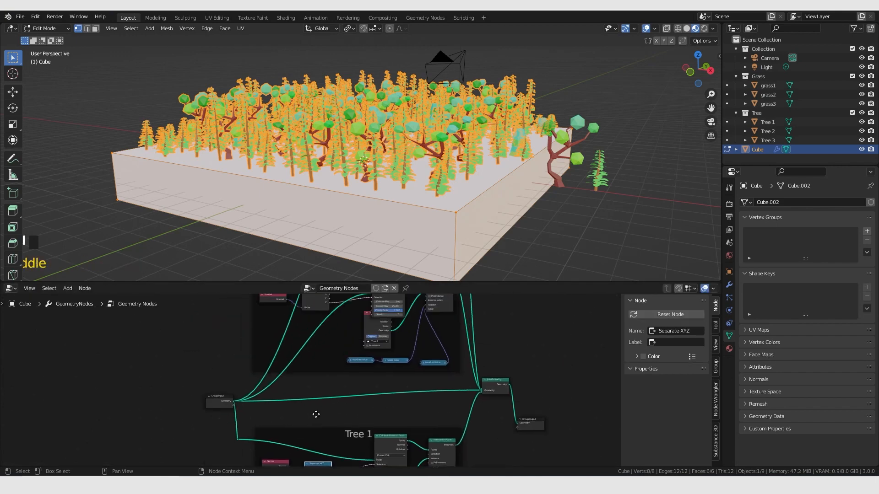
{"action": "middle_click_drag", "start_coordinate": [284, 344], "coordinate": [298, 378]}
{"action": "left_click", "coordinate": [298, 375]}
{"action": "left_click", "coordinate": [254, 408]}
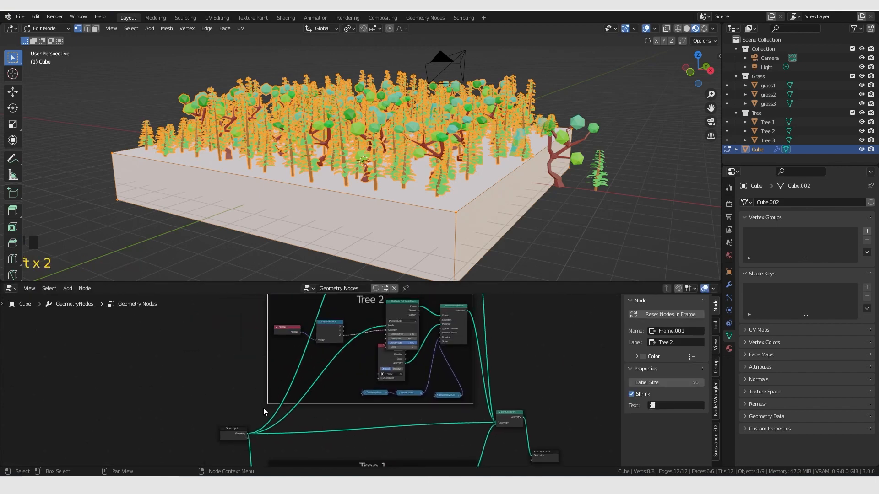
{"action": "right_click_drag", "start_coordinate": [258, 408], "coordinate": [282, 415], "text": "shift"}
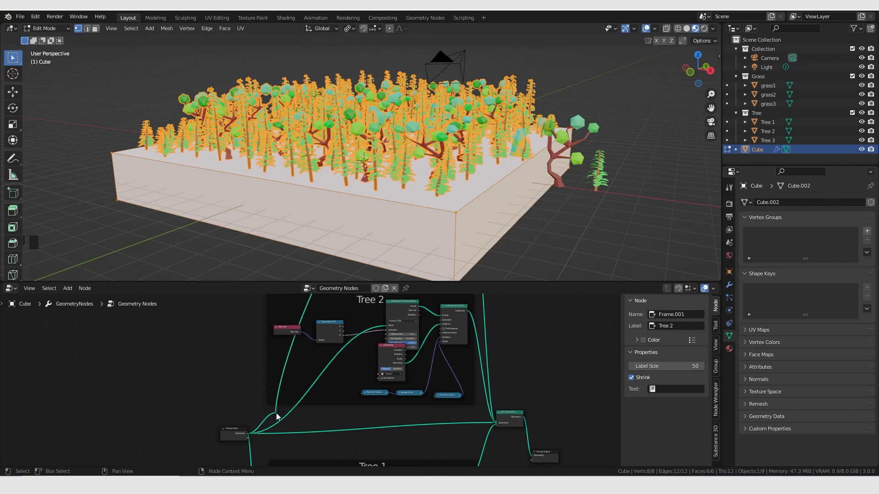
{"action": "left_click", "coordinate": [276, 414]}
{"action": "left_click_drag", "start_coordinate": [276, 415], "coordinate": [251, 416]}
{"action": "scroll", "coordinate": [270, 331], "scroll_direction": "down", "scroll_amount": 5}
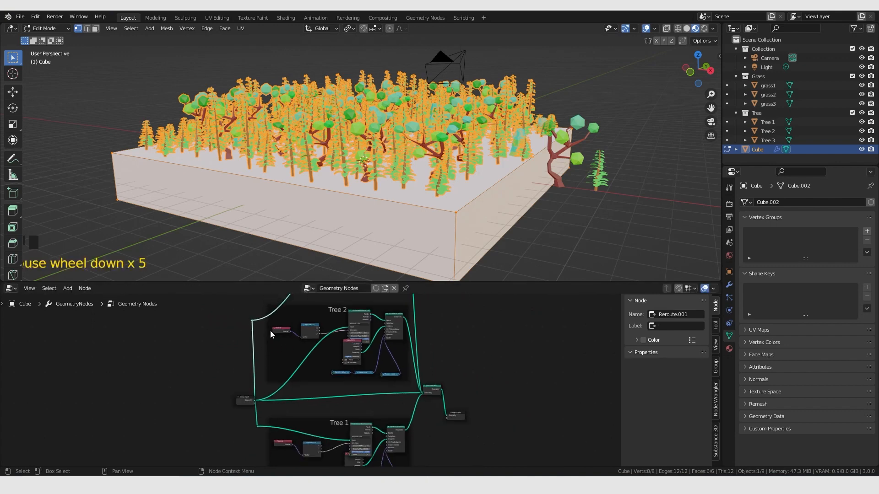
{"action": "middle_click_drag", "start_coordinate": [270, 331], "coordinate": [306, 412]}
{"action": "left_click_drag", "start_coordinate": [256, 418], "coordinate": [253, 325]}
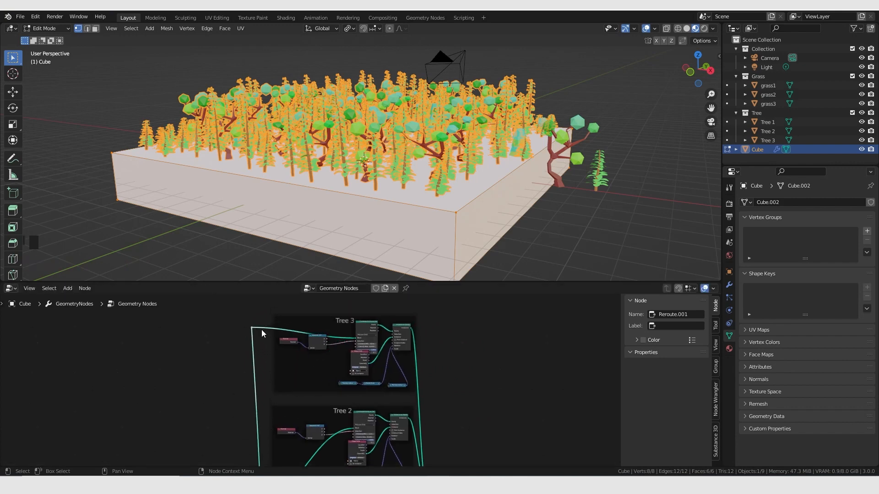
- Lower the Tree 3 reroute slightly and move Tree 3's Separate XYZ and Normal nodes clear of the link
{"action": "scroll", "coordinate": [358, 338], "scroll_direction": "up", "scroll_amount": 5}
{"action": "left_click", "coordinate": [327, 336]}
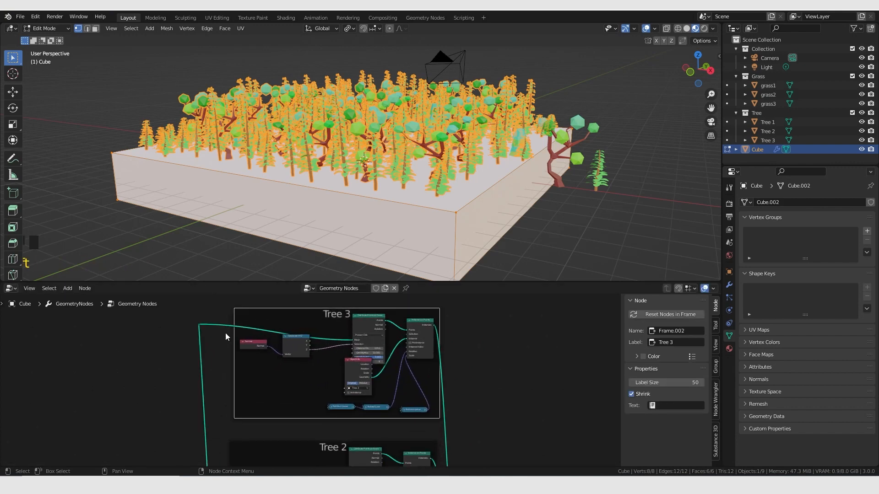
{"action": "left_click", "coordinate": [200, 326]}
{"action": "left_click", "coordinate": [200, 325]}
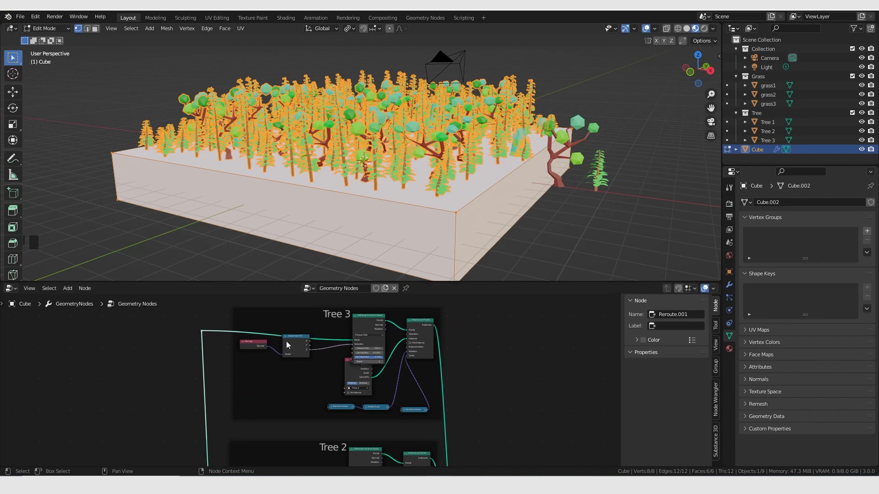
{"action": "left_click_drag", "start_coordinate": [289, 344], "coordinate": [270, 362]}
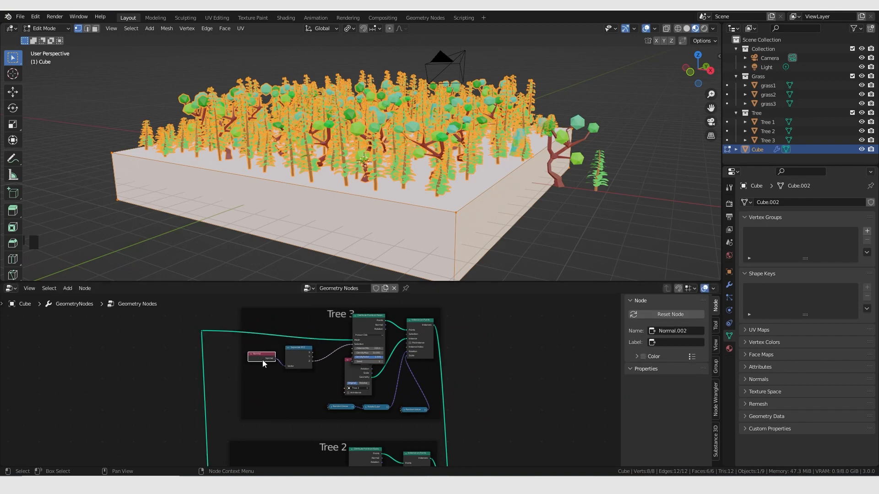
- Review the whole node tree and check the grass1, grass2 and grass3 objects in the Grass collection
{"action": "scroll", "coordinate": [343, 406], "scroll_direction": "down", "scroll_amount": 8}
{"action": "middle_click_drag", "start_coordinate": [343, 406], "coordinate": [355, 314]}
{"action": "middle_click_drag", "start_coordinate": [337, 377], "coordinate": [352, 403]}
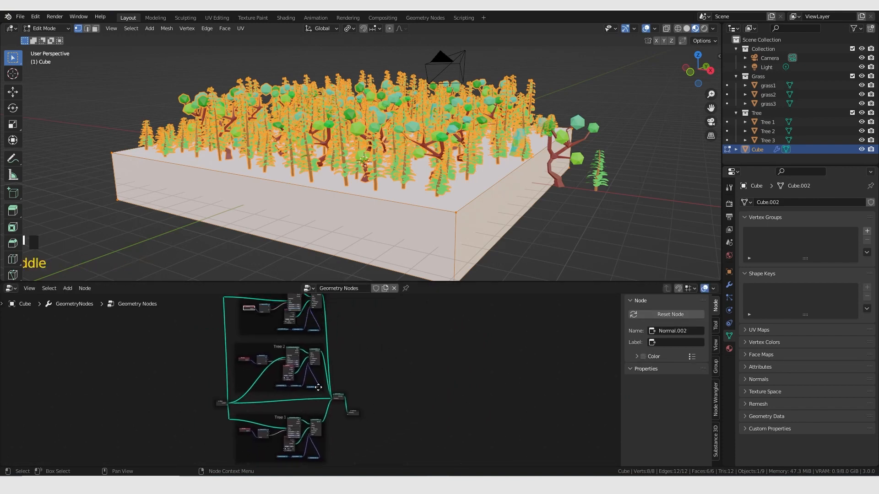
{"action": "left_click", "coordinate": [361, 416]}
{"action": "scroll", "coordinate": [380, 394], "scroll_direction": "up", "scroll_amount": 4}
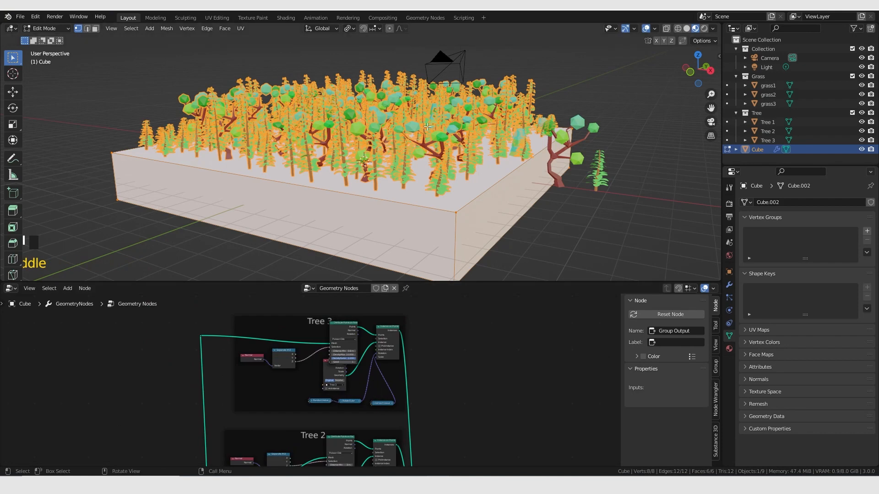
{"action": "left_click", "coordinate": [770, 86]}
{"action": "left_click", "coordinate": [771, 94]}
{"action": "left_click", "coordinate": [771, 103]}
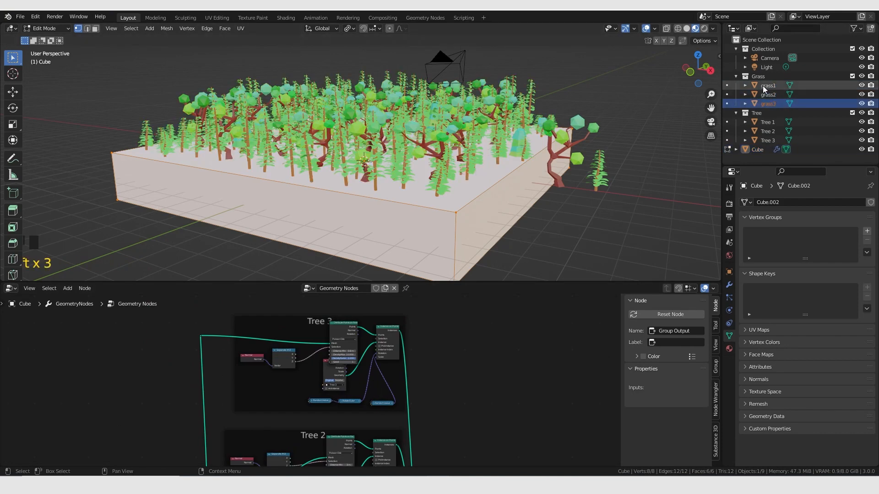
{"action": "left_click", "coordinate": [770, 94]}
{"action": "left_click", "coordinate": [770, 94]}
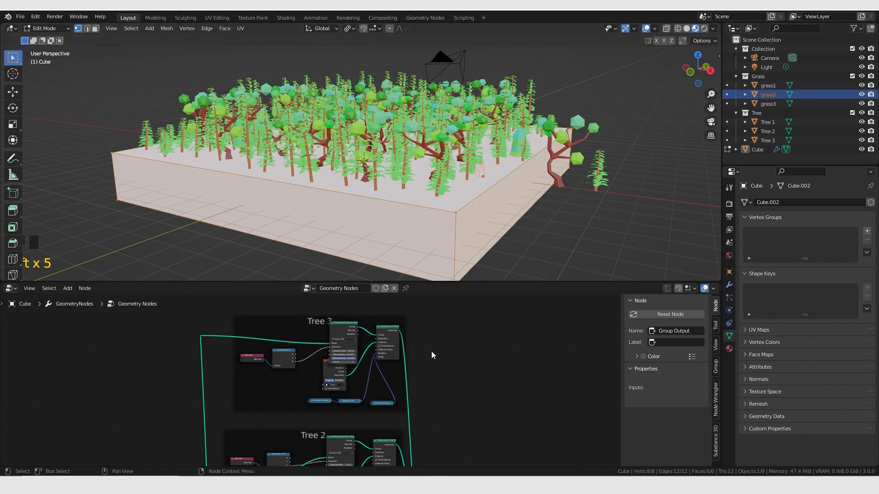
- Duplicate the entire Tree 3 frame with its nodes and place the copy above the original
{"action": "middle_click_drag", "start_coordinate": [351, 355], "coordinate": [357, 373]}
{"action": "left_click_drag", "start_coordinate": [222, 317], "coordinate": [437, 433]}
{"action": "scroll", "coordinate": [426, 364], "scroll_direction": "down", "scroll_amount": 5}
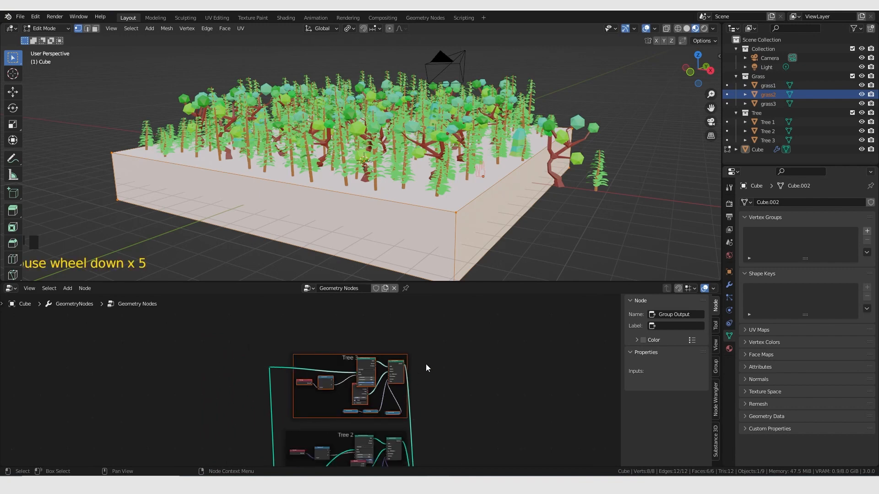
{"action": "key", "text": "shift+d"}
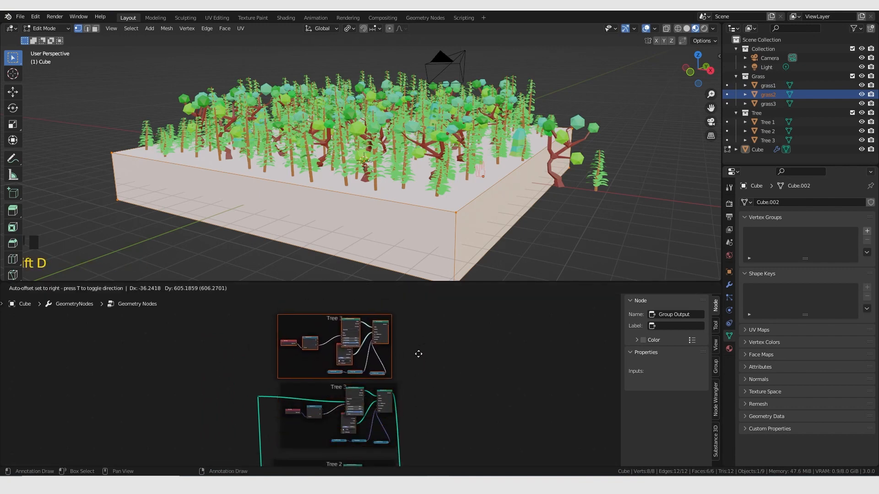
{"action": "left_click", "coordinate": [392, 355]}
{"action": "scroll", "coordinate": [392, 356], "scroll_direction": "up", "scroll_amount": 12}
{"action": "left_click", "coordinate": [427, 362]}
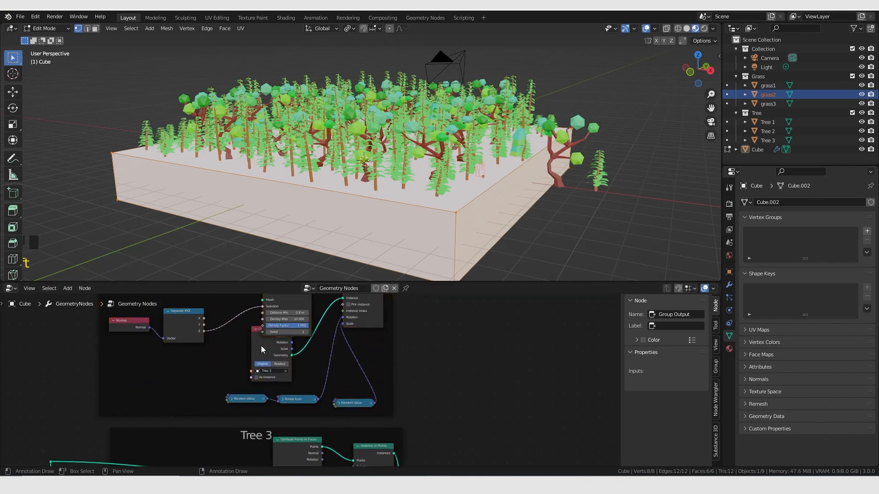
- Replace the Object Info node in the copied frame with a Collection Info node for the Grass collection
{"action": "left_click_drag", "start_coordinate": [261, 345], "coordinate": [234, 350]}
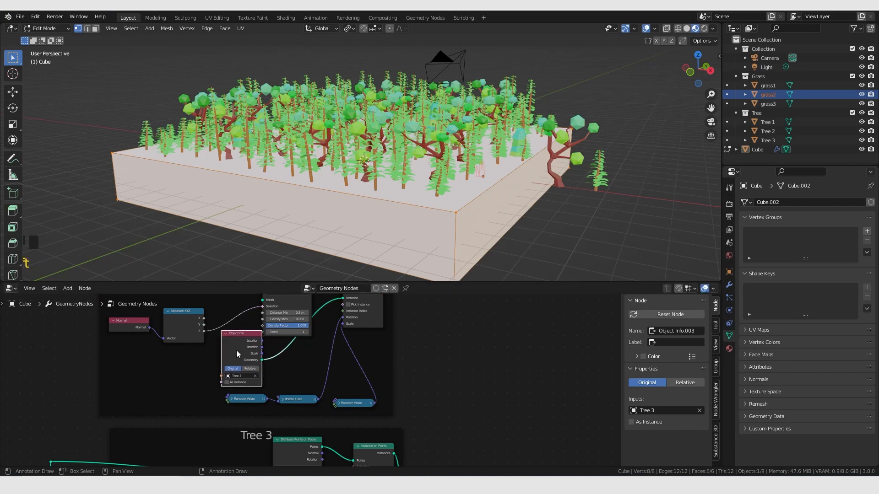
{"action": "key", "text": "Delete"}
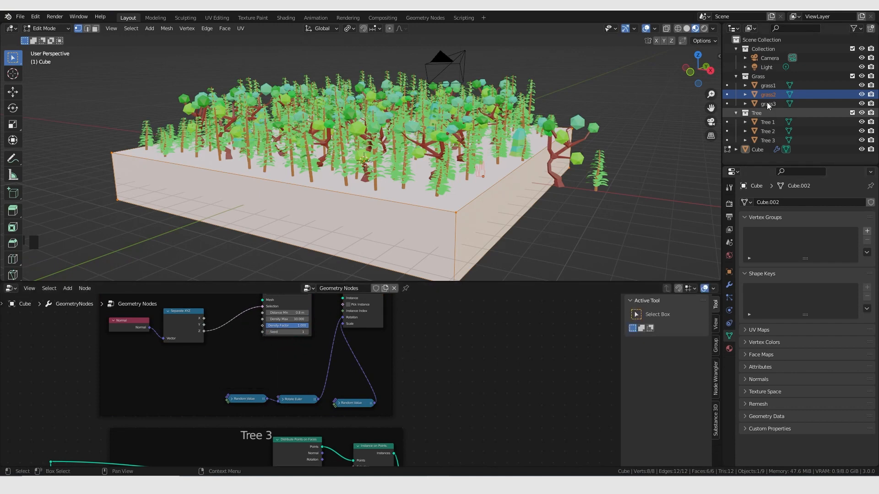
{"action": "left_click", "coordinate": [762, 74]}
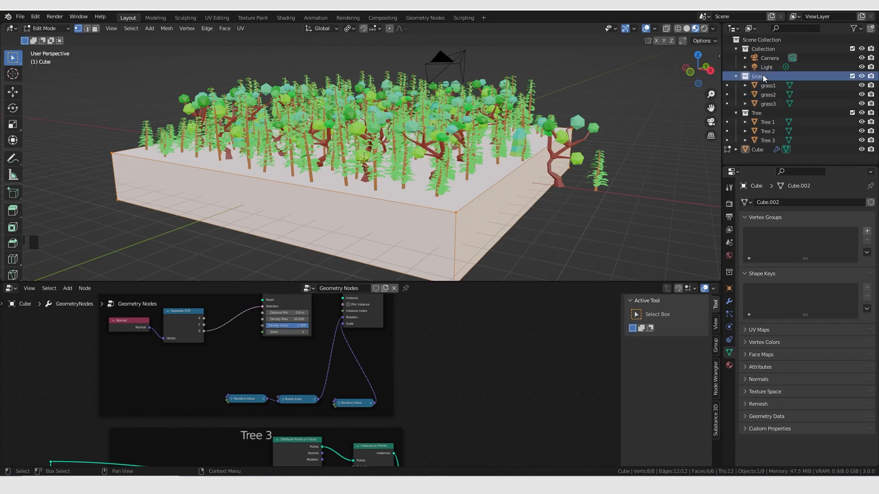
{"action": "left_click_drag", "start_coordinate": [758, 79], "coordinate": [271, 349]}
{"action": "scroll", "coordinate": [300, 368], "scroll_direction": "up", "scroll_amount": 6}
{"action": "scroll", "coordinate": [299, 369], "scroll_direction": "up", "scroll_amount": 1}
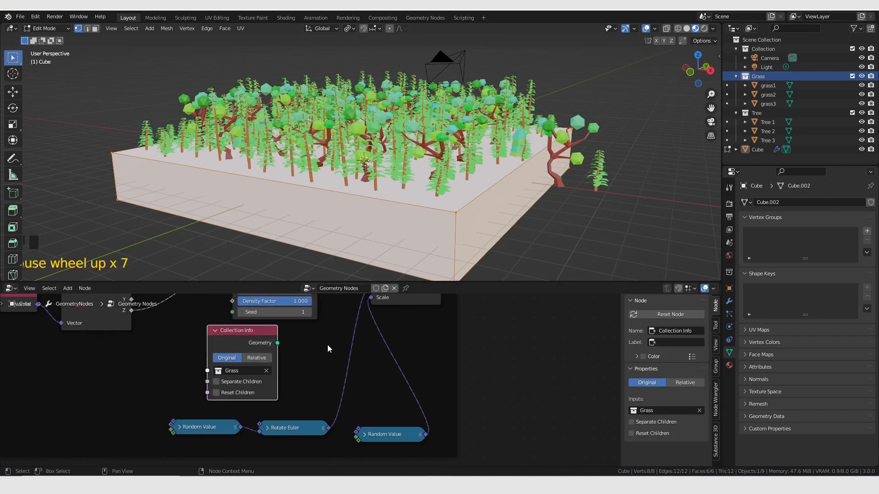
- Connect the Collection Info geometry to the Instance input of the copied Instance on Points node and enable Pick Instance
{"action": "middle_click_drag", "start_coordinate": [328, 345], "coordinate": [289, 415]}
{"action": "scroll", "coordinate": [306, 361], "scroll_direction": "down", "scroll_amount": 1}
{"action": "left_click_drag", "start_coordinate": [236, 422], "coordinate": [323, 339]}
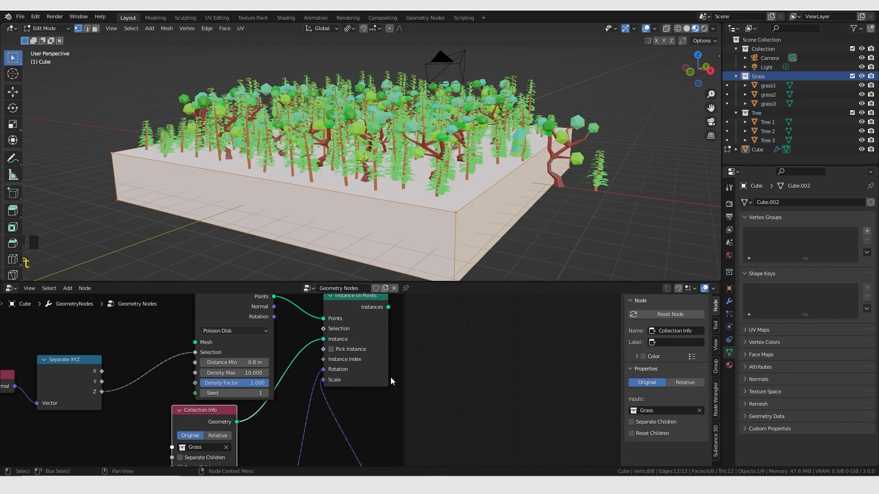
{"action": "middle_click_drag", "start_coordinate": [400, 428], "coordinate": [449, 380]}
{"action": "middle_click_drag", "start_coordinate": [390, 337], "coordinate": [397, 376]}
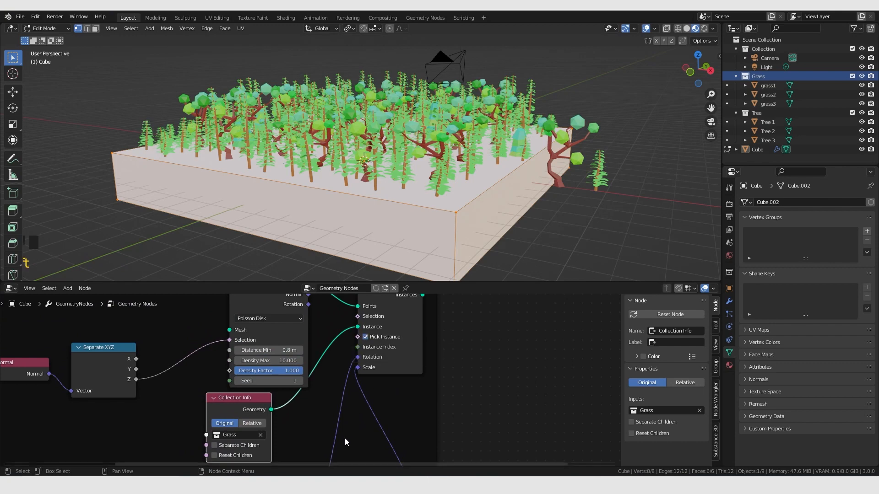
{"action": "middle_click_drag", "start_coordinate": [344, 438], "coordinate": [364, 394]}
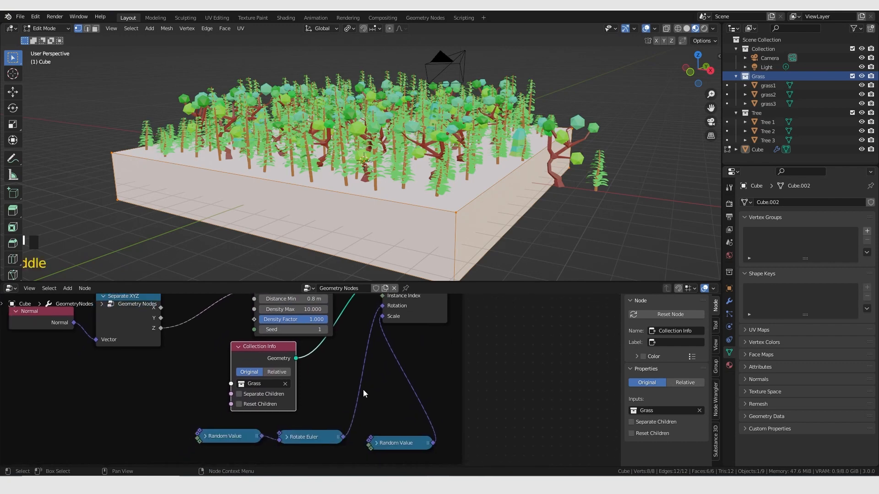
- Enable Separate Children and Reset Children on the Grass Collection Info node
{"action": "left_click", "coordinate": [239, 405]}
{"action": "scroll", "coordinate": [325, 399], "scroll_direction": "down", "scroll_amount": 10}
{"action": "middle_click_drag", "start_coordinate": [323, 405], "coordinate": [271, 400]}
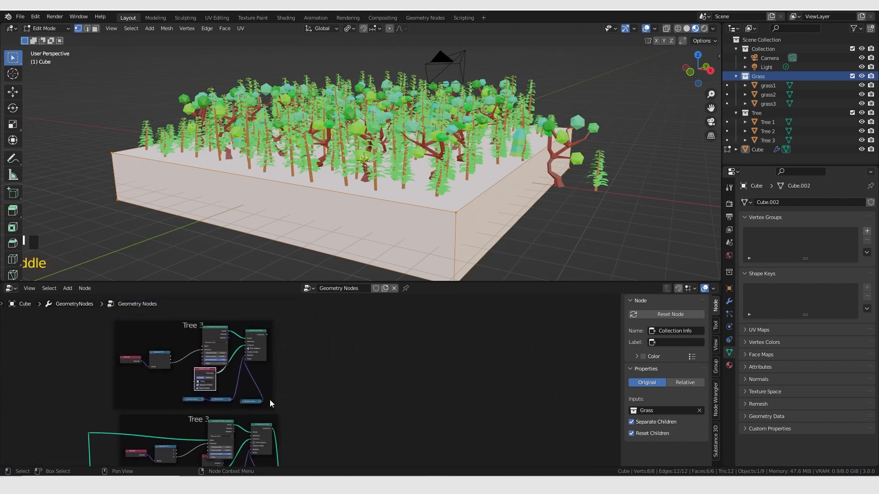
- Link the copied frame's Instances output to Join Geometry and the Group Input geometry to its Distribute Points on Faces Mesh input
{"action": "scroll", "coordinate": [287, 372], "scroll_direction": "up", "scroll_amount": 11}
{"action": "middle_click_drag", "start_coordinate": [277, 342], "coordinate": [235, 343]}
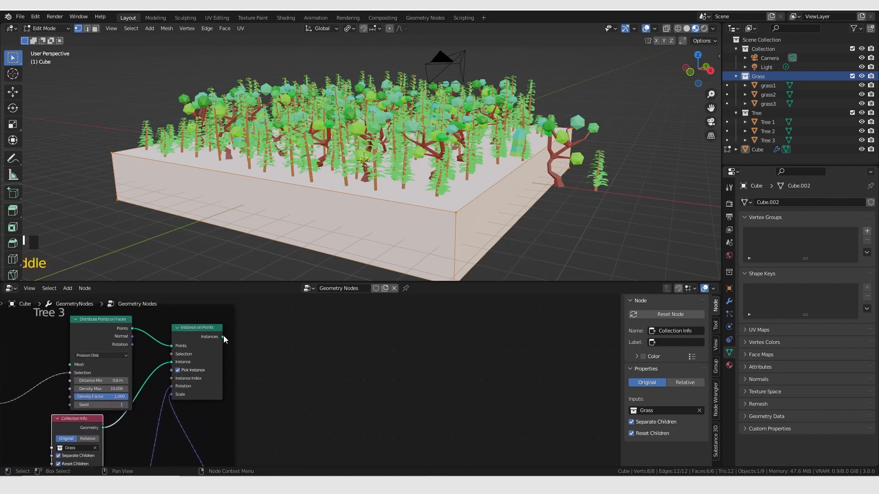
{"action": "left_click_drag", "start_coordinate": [224, 336], "coordinate": [296, 390]}
{"action": "scroll", "coordinate": [156, 378], "scroll_direction": "down", "scroll_amount": 4}
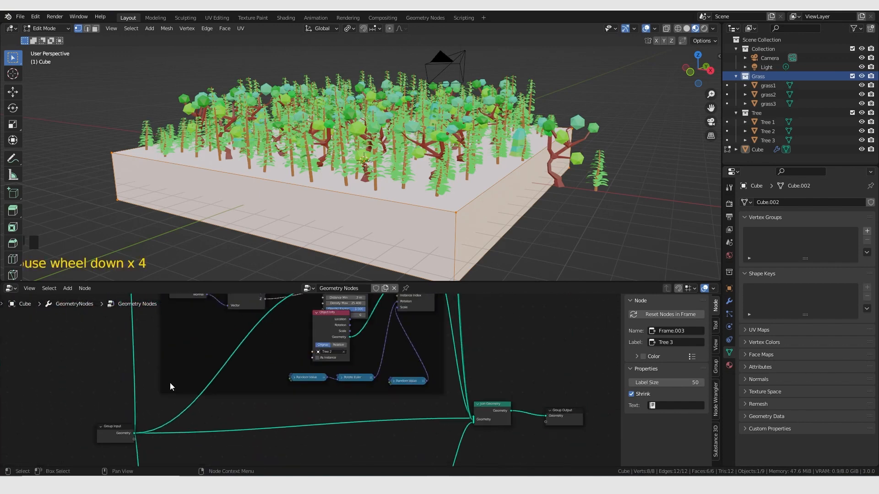
{"action": "middle_click_drag", "start_coordinate": [164, 371], "coordinate": [204, 374]}
{"action": "left_click_drag", "start_coordinate": [150, 437], "coordinate": [415, 408]}
{"action": "scroll", "coordinate": [134, 405], "scroll_direction": "up", "scroll_amount": 3}
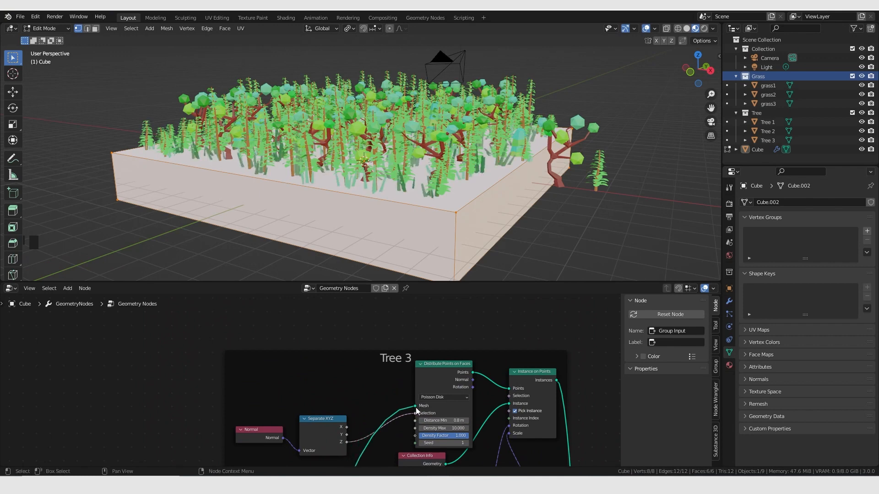
- Relabel the copied Tree 3 frame as Grass
{"action": "scroll", "coordinate": [386, 370], "scroll_direction": "up", "scroll_amount": 3}
{"action": "left_click", "coordinate": [408, 355]}
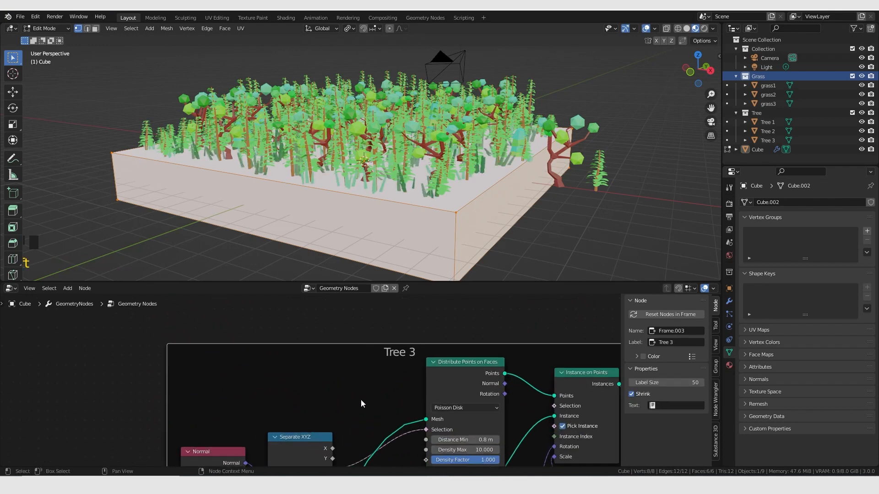
{"action": "double_click", "coordinate": [682, 343]}
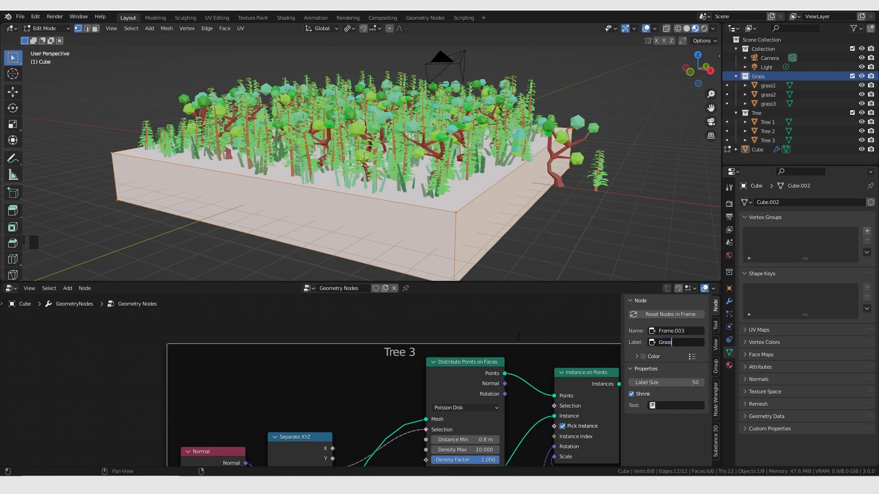
{"action": "key", "text": "Return"}
{"action": "scroll", "coordinate": [408, 245], "scroll_direction": "down", "scroll_amount": 1}
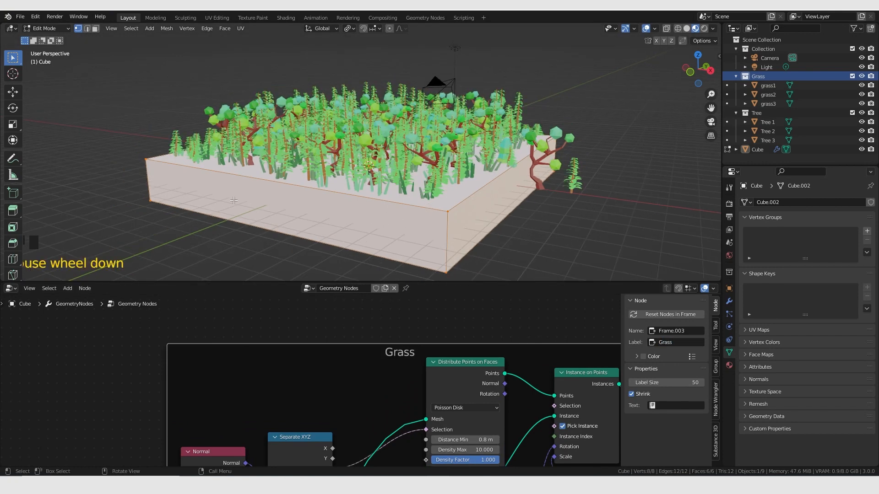
- Lower the Max vector of the Random Value node driving the Grass frame's scale, setting its first component to 0.9
{"action": "scroll", "coordinate": [511, 394], "scroll_direction": "down", "scroll_amount": 2}
{"action": "middle_click_drag", "start_coordinate": [512, 394], "coordinate": [466, 416]}
{"action": "scroll", "coordinate": [452, 395], "scroll_direction": "down", "scroll_amount": 1}
{"action": "scroll", "coordinate": [466, 416], "scroll_direction": "up", "scroll_amount": 2}
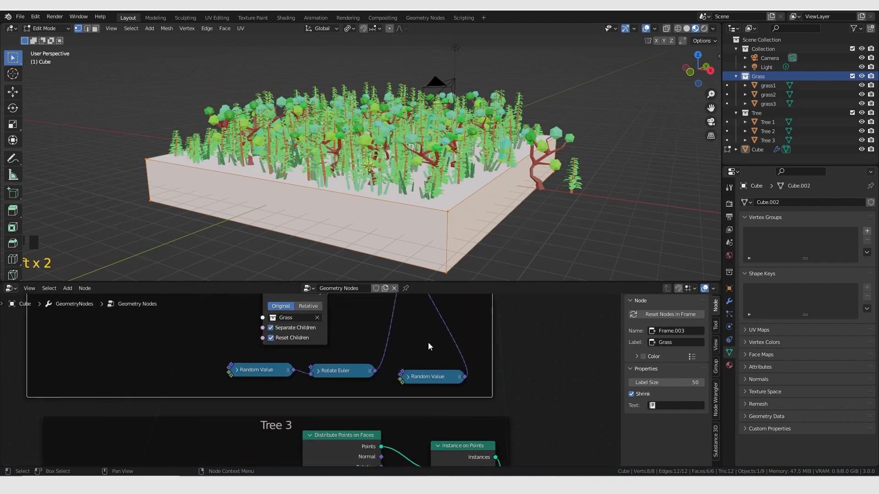
{"action": "left_click", "coordinate": [429, 376]}
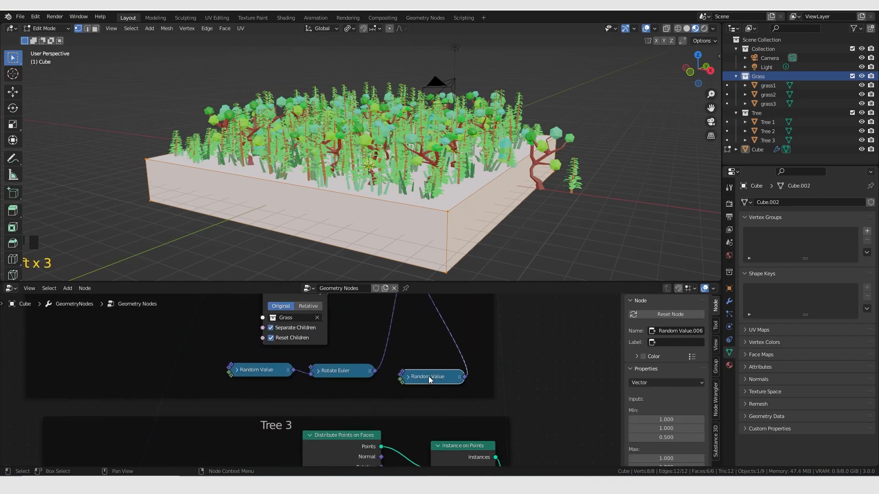
{"action": "key", "text": "h"}
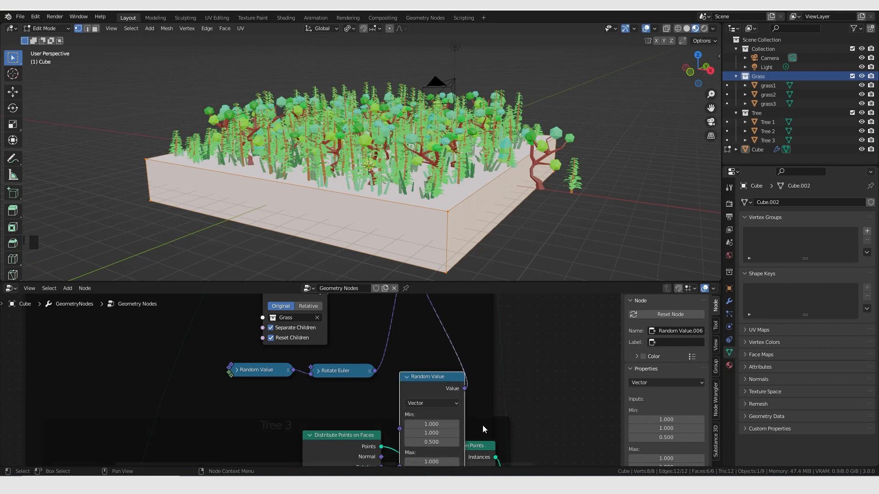
{"action": "middle_click_drag", "start_coordinate": [483, 425], "coordinate": [475, 345]}
{"action": "left_click_drag", "start_coordinate": [427, 401], "coordinate": [421, 383]}
{"action": "middle_click_drag", "start_coordinate": [422, 309], "coordinate": [435, 453]}
{"action": "left_click", "coordinate": [419, 379]}
- Switch the Grass frame's point distribution from Poisson Disk to Random and set its density to 10.1
{"action": "middle_click_drag", "start_coordinate": [382, 295], "coordinate": [388, 328]}
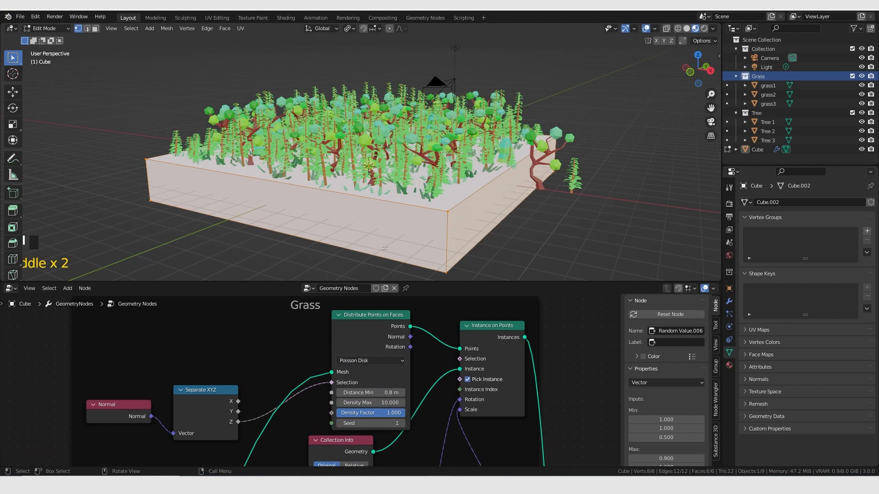
{"action": "scroll", "coordinate": [454, 378], "scroll_direction": "up", "scroll_amount": 3}
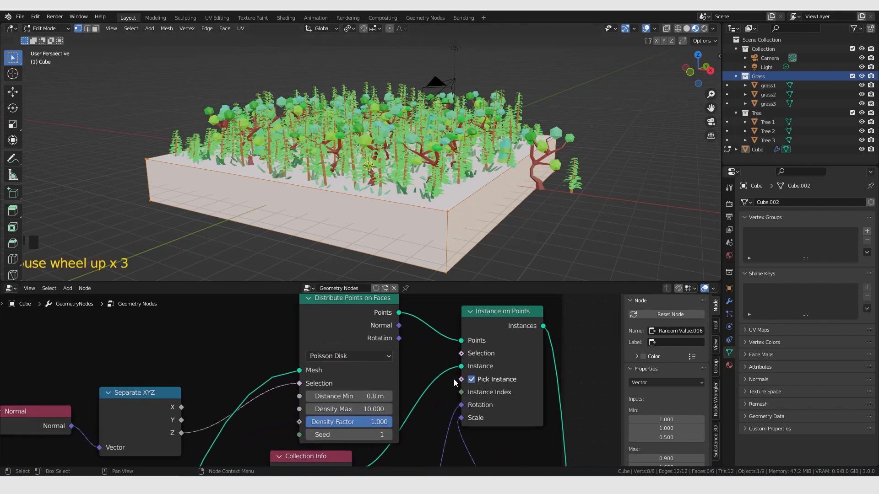
{"action": "left_click", "coordinate": [342, 356]}
{"action": "left_click", "coordinate": [342, 371]}
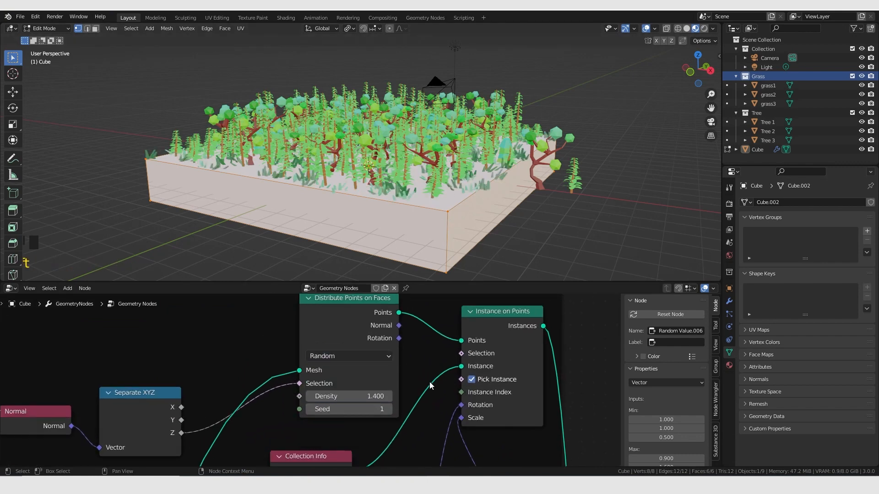
{"action": "left_click_drag", "start_coordinate": [347, 396], "coordinate": [389, 396]}
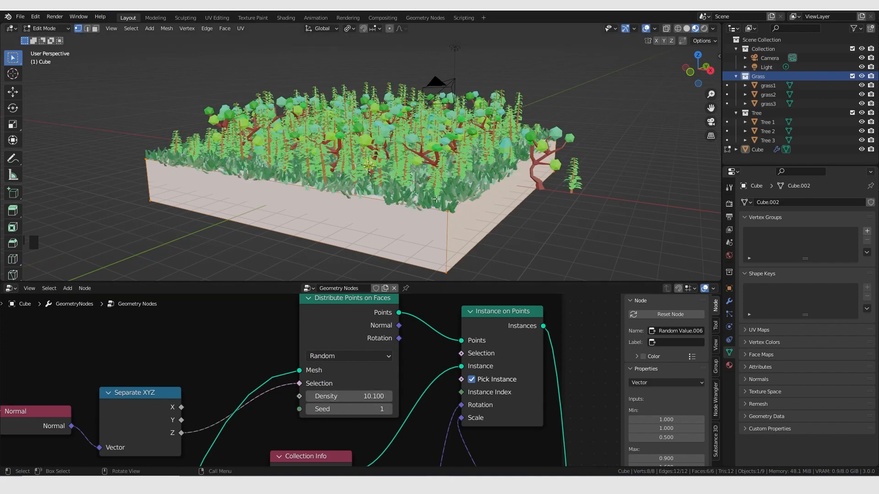
- Scale the whole cube mesh up uniformly to test the scattering on a larger surface
{"action": "middle_click_drag", "start_coordinate": [436, 199], "coordinate": [361, 195]}
{"action": "scroll", "coordinate": [432, 206], "scroll_direction": "down", "scroll_amount": 4}
{"action": "scroll", "coordinate": [390, 172], "scroll_direction": "up", "scroll_amount": 5}
{"action": "scroll", "coordinate": [390, 172], "scroll_direction": "down", "scroll_amount": 5}
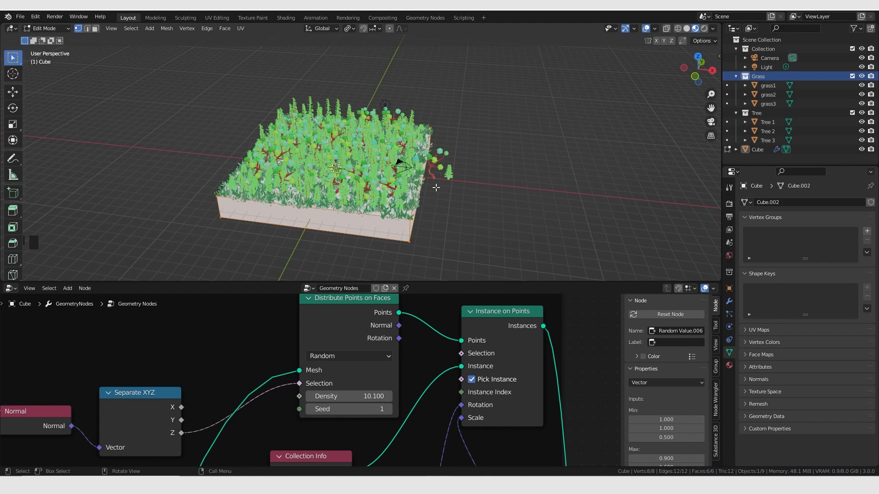
{"action": "scroll", "coordinate": [421, 213], "scroll_direction": "down", "scroll_amount": 5}
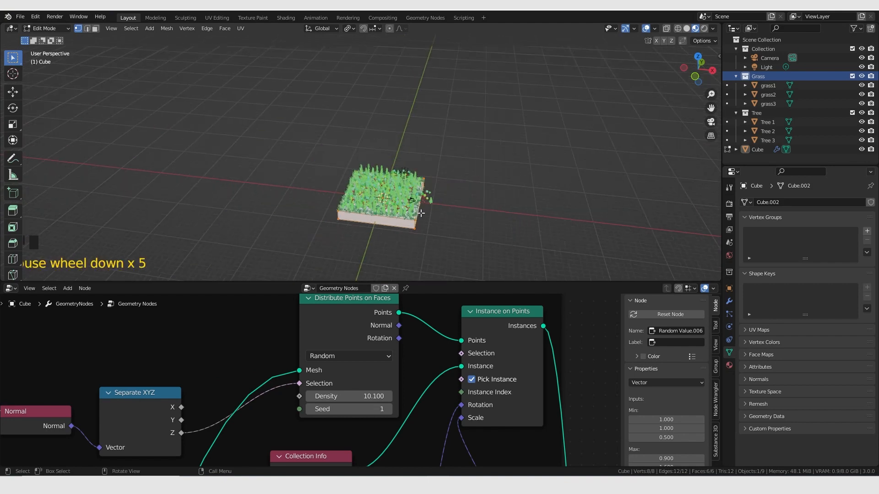
{"action": "key", "text": "s"}
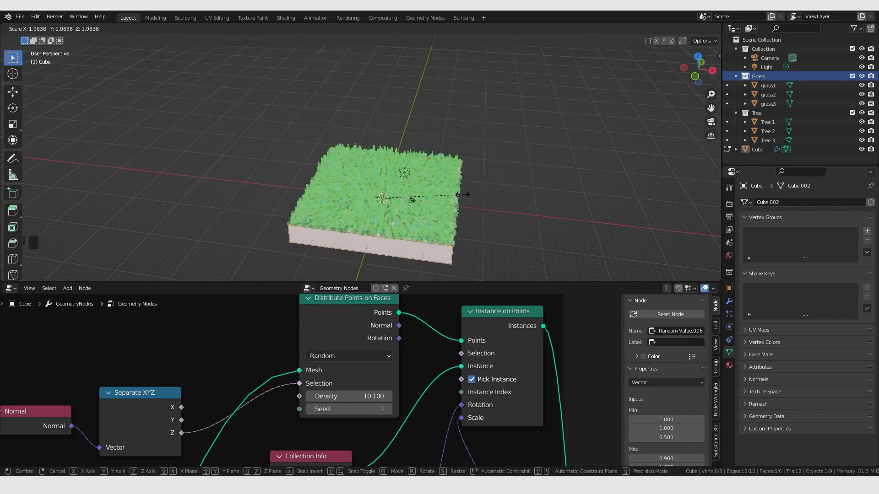
{"action": "left_click", "coordinate": [385, 182]}
{"action": "scroll", "coordinate": [385, 181], "scroll_direction": "up", "scroll_amount": 6}
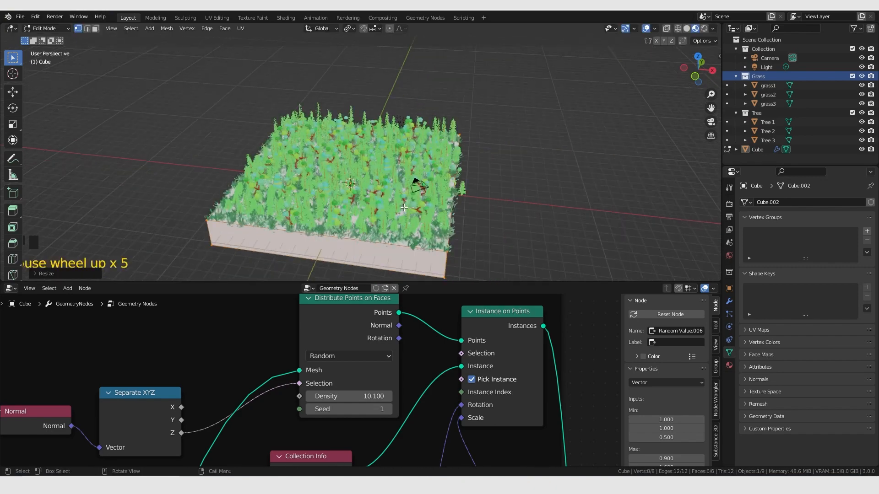
{"action": "middle_click_drag", "start_coordinate": [385, 182], "coordinate": [459, 184]}
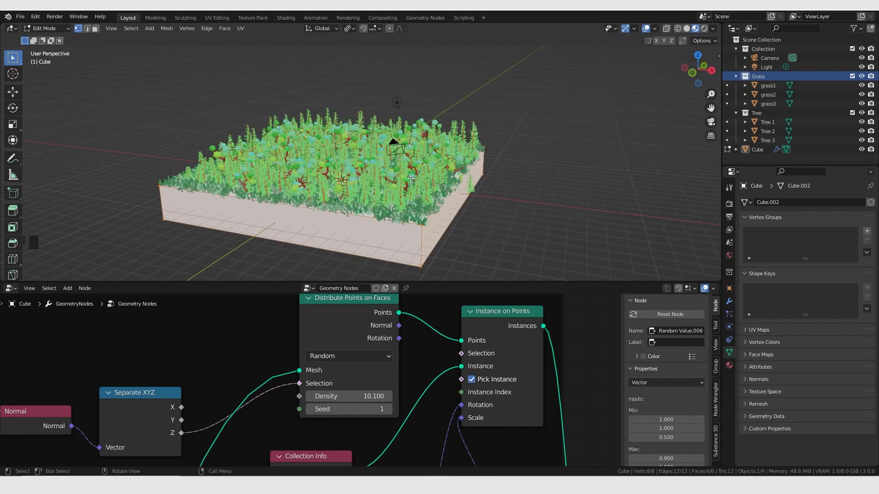
- Delete all the cube's vertices and add a torus to the same object in their place
{"action": "key", "text": "x"}
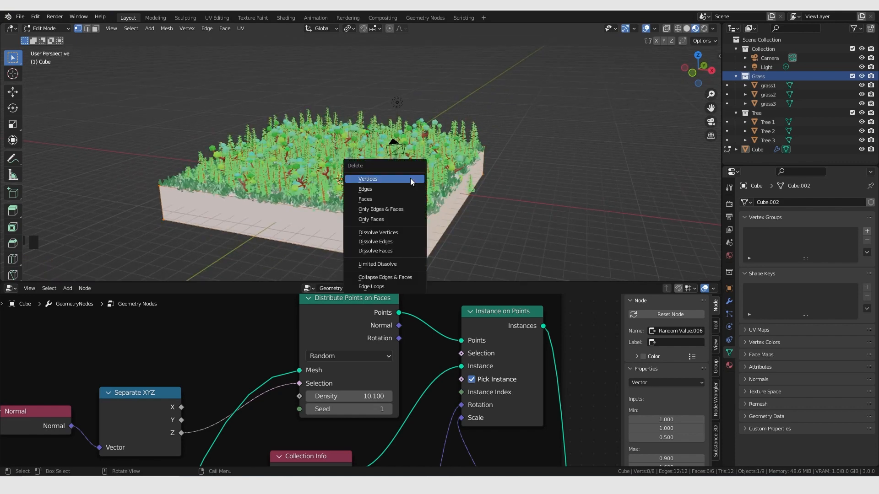
{"action": "left_click", "coordinate": [410, 179]}
{"action": "scroll", "coordinate": [345, 173], "scroll_direction": "up", "scroll_amount": 5}
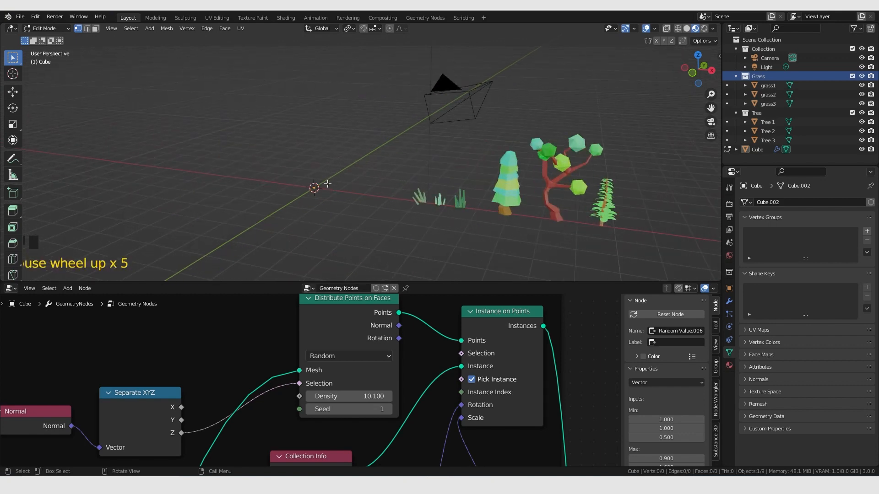
{"action": "key", "text": "shift+a"}
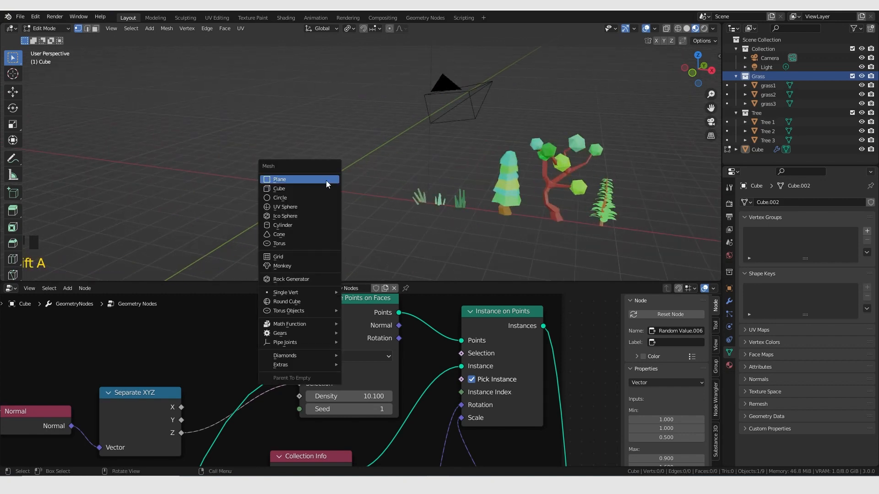
{"action": "left_click", "coordinate": [300, 243]}
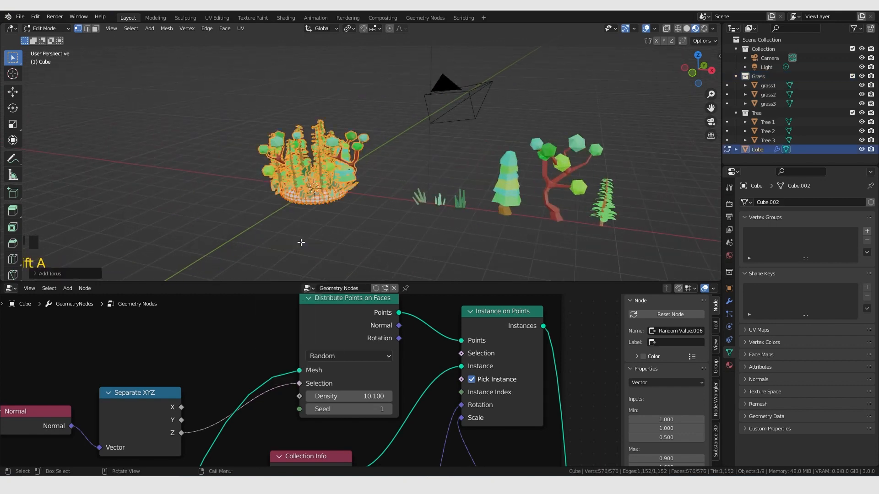
{"action": "scroll", "coordinate": [304, 243], "scroll_direction": "up", "scroll_amount": 5}
{"action": "middle_click_drag", "start_coordinate": [316, 192], "coordinate": [387, 166]}
{"action": "scroll", "coordinate": [320, 190], "scroll_direction": "up", "scroll_amount": 4}
{"action": "scroll", "coordinate": [329, 204], "scroll_direction": "down", "scroll_amount": 4}
{"action": "scroll", "coordinate": [403, 195], "scroll_direction": "down", "scroll_amount": 4}
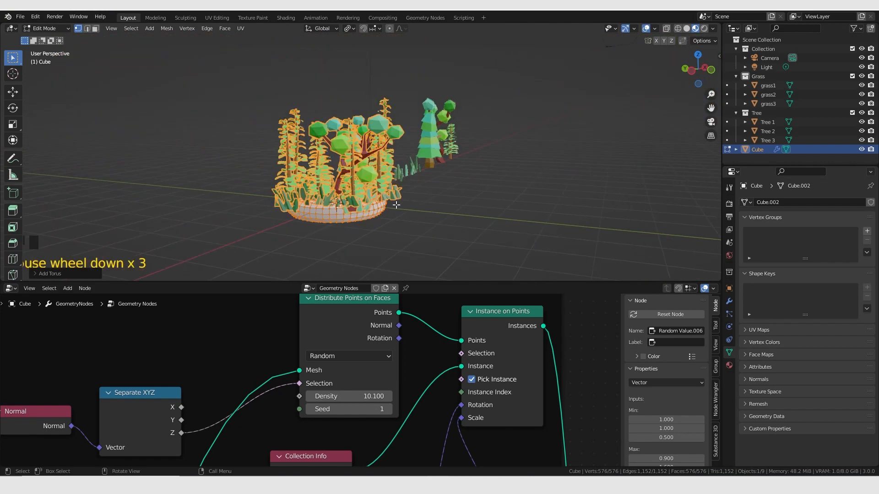
{"action": "middle_click_drag", "start_coordinate": [438, 213], "coordinate": [433, 211]}
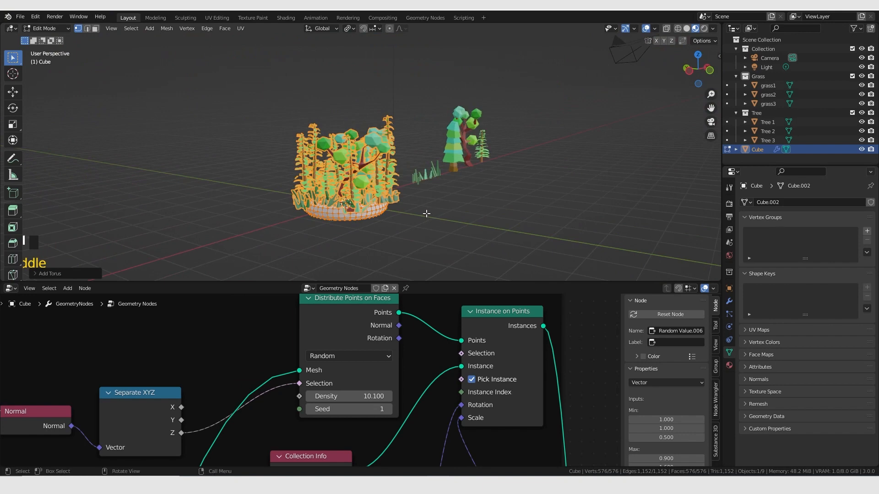
- Scale the torus mesh up uniformly to more than twice its size
{"action": "key", "text": "s"}
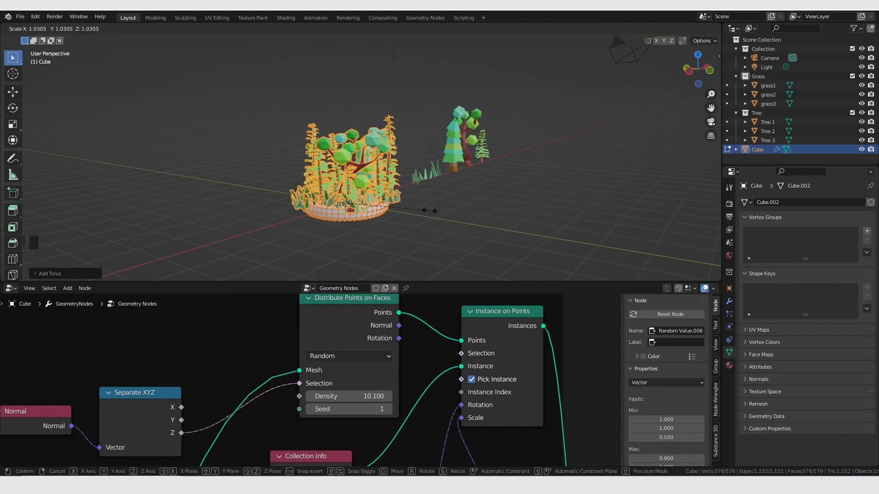
{"action": "left_click", "coordinate": [572, 210]}
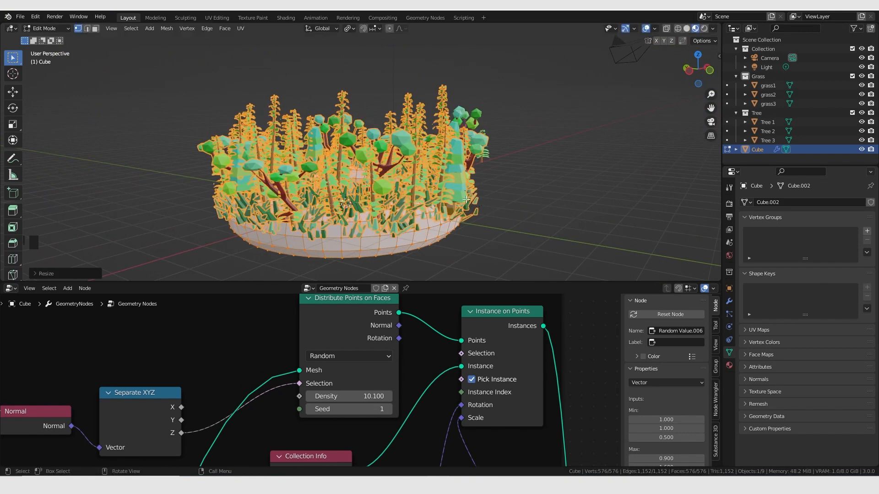
{"action": "middle_click_drag", "start_coordinate": [466, 199], "coordinate": [451, 182]}
{"action": "scroll", "coordinate": [403, 218], "scroll_direction": "up", "scroll_amount": 2}
{"action": "scroll", "coordinate": [403, 218], "scroll_direction": "down", "scroll_amount": 4}
{"action": "scroll", "coordinate": [467, 212], "scroll_direction": "up", "scroll_amount": 2}
{"action": "middle_click_drag", "start_coordinate": [458, 224], "coordinate": [427, 218]}
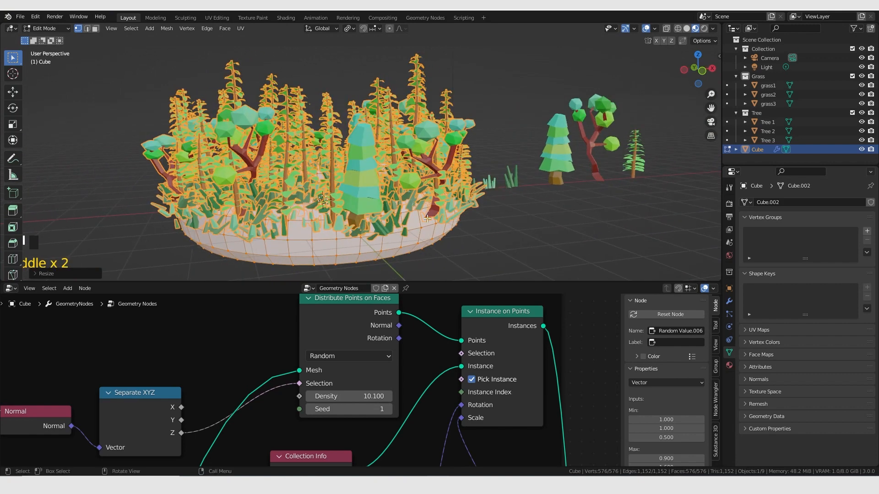
- Select a single face on the torus's outer side in face mode and extrude it outward
{"action": "left_click", "coordinate": [95, 28]}
{"action": "left_click", "coordinate": [419, 228]}
{"action": "middle_click_drag", "start_coordinate": [466, 241], "coordinate": [460, 231]}
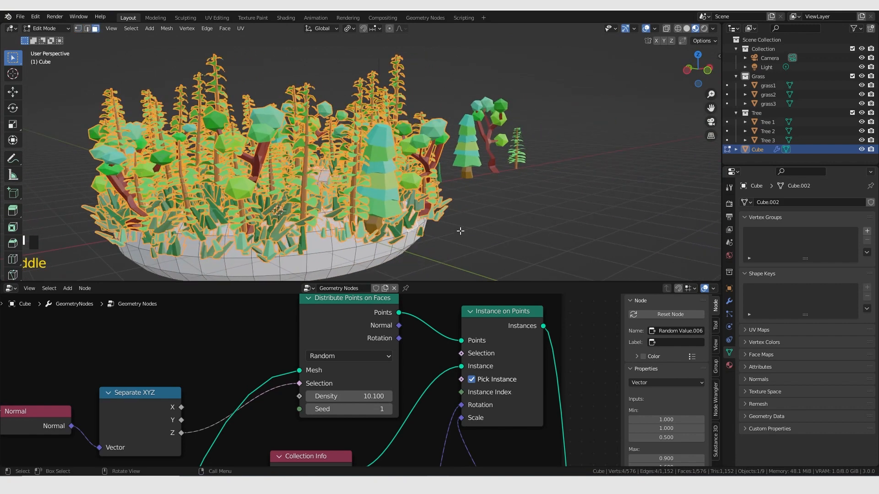
{"action": "key", "text": "e"}
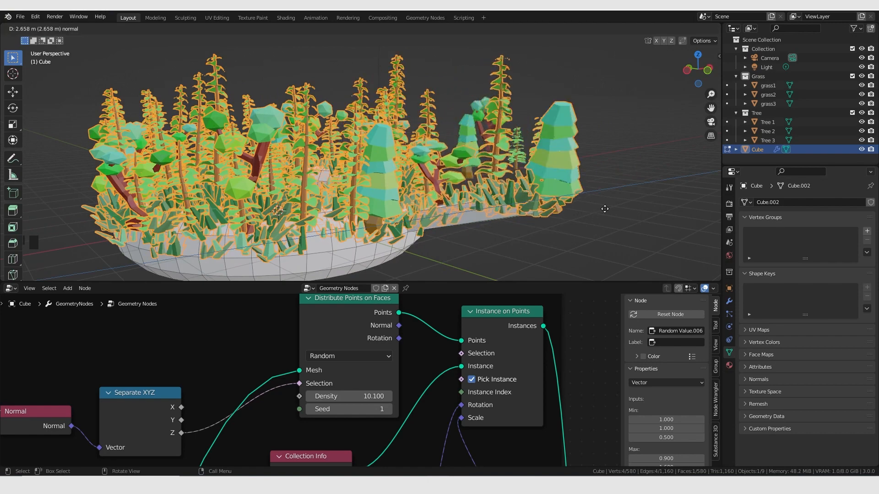
{"action": "left_click", "coordinate": [556, 232]}
- Extrude another outer face of the torus outward, and extrude its end face once more
{"action": "middle_click_drag", "start_coordinate": [575, 226], "coordinate": [449, 224]}
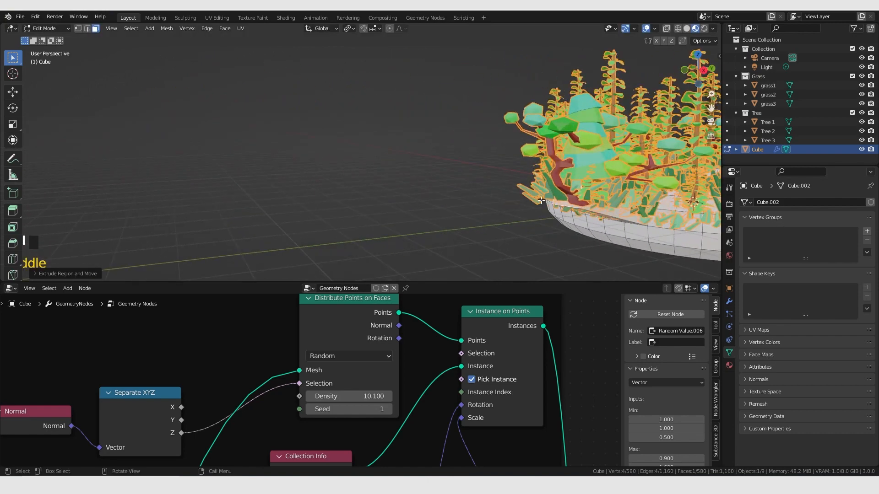
{"action": "left_click", "coordinate": [554, 196]}
{"action": "key", "text": "e"}
{"action": "left_click", "coordinate": [481, 190]}
{"action": "mouse_move", "coordinate": [481, 191]}
{"action": "middle_mouse_down"}
{"action": "mouse_move", "coordinate": [549, 192]}
{"action": "mouse_move", "coordinate": [467, 194]}
{"action": "middle_mouse_up"}
{"action": "key", "text": "e"}
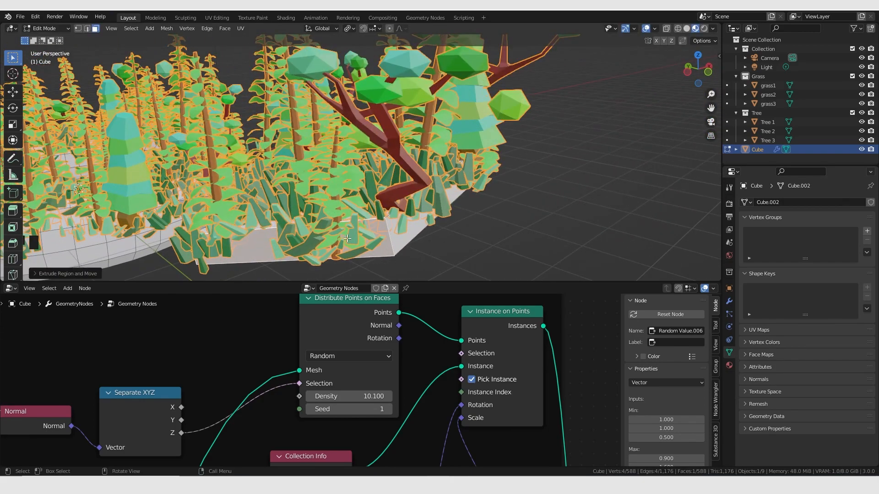
{"action": "left_click", "coordinate": [340, 163]}
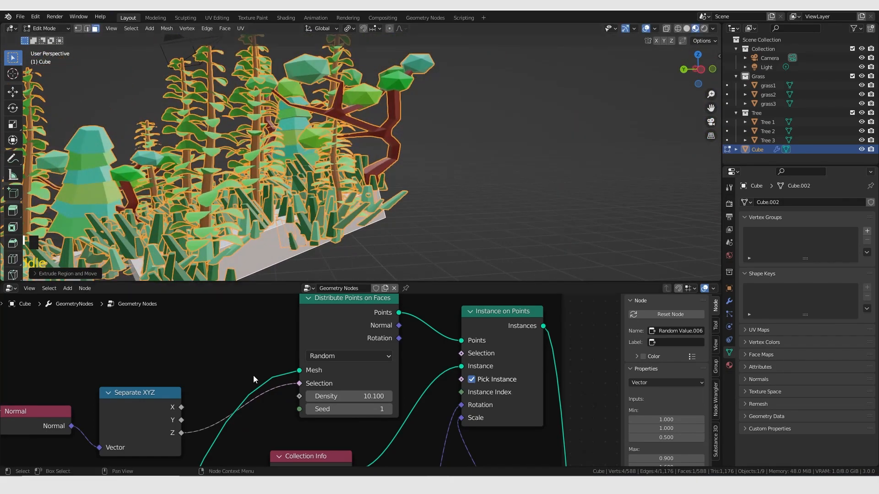
- Return to Object Mode and review the scattering on the extruded torus alongside the whole node tree
{"action": "scroll", "coordinate": [347, 373], "scroll_direction": "down", "scroll_amount": 9}
{"action": "scroll", "coordinate": [348, 372], "scroll_direction": "down", "scroll_amount": 10}
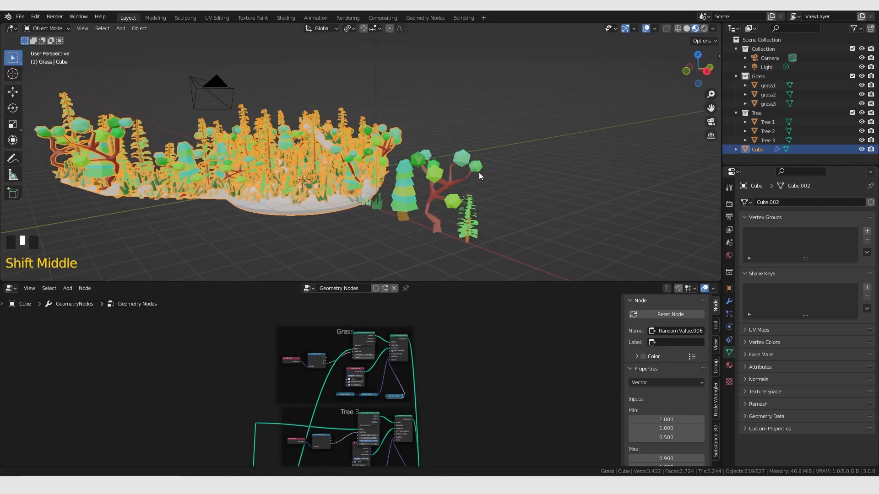
{"action": "middle_click_drag", "start_coordinate": [479, 172], "coordinate": [504, 173], "text": "shift"}
{"action": "scroll", "coordinate": [403, 208], "scroll_direction": "up", "scroll_amount": 2}
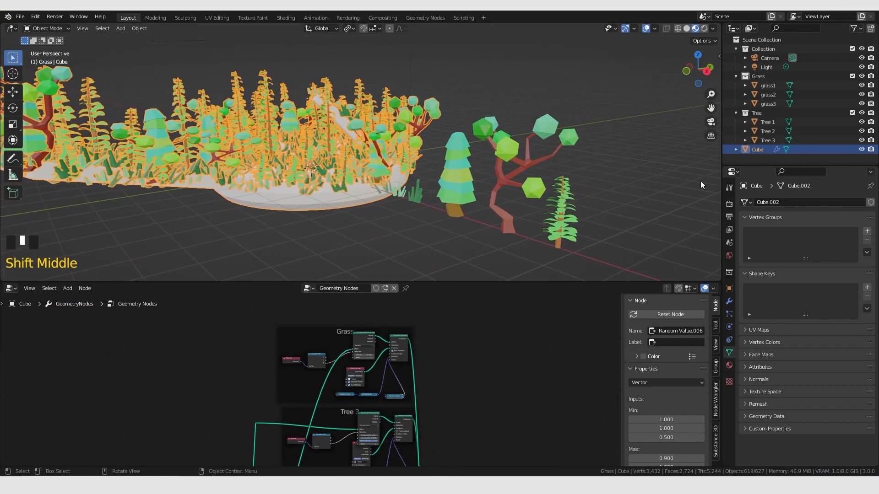
- Examine the source trees beside the scattered torus, then the nodes in its Grass frame
{"action": "left_click", "coordinate": [506, 172]}
{"action": "left_click", "coordinate": [531, 174]}
{"action": "left_click", "coordinate": [534, 180]}
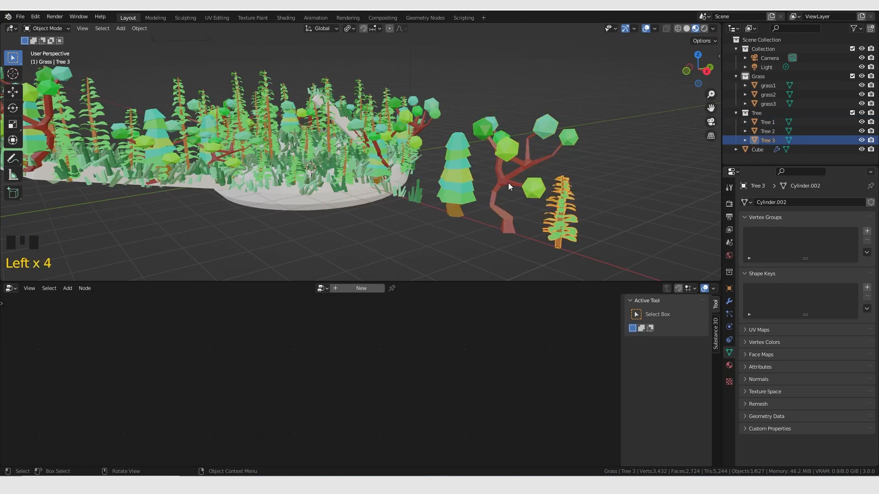
{"action": "left_click", "coordinate": [508, 183]}
{"action": "left_click", "coordinate": [508, 183]}
{"action": "middle_click_drag", "start_coordinate": [341, 185], "coordinate": [358, 209], "text": "shift"}
{"action": "left_click", "coordinate": [358, 209]}
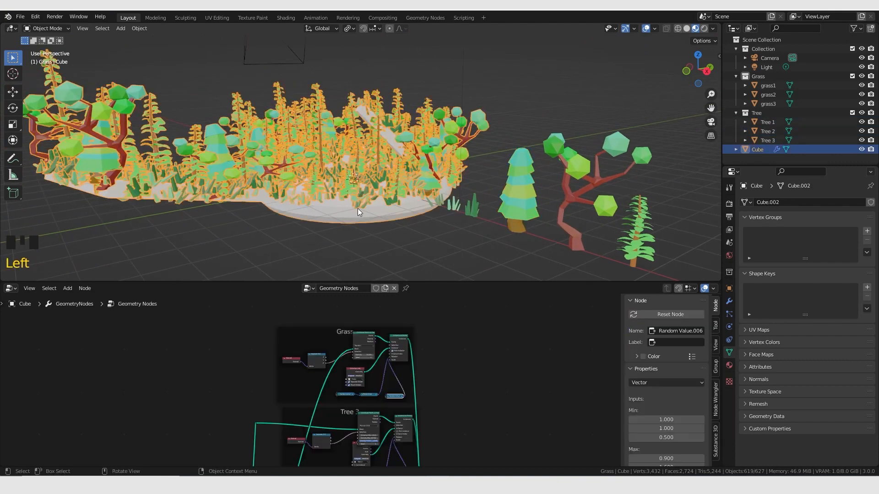
{"action": "scroll", "coordinate": [395, 357], "scroll_direction": "up", "scroll_amount": 16}
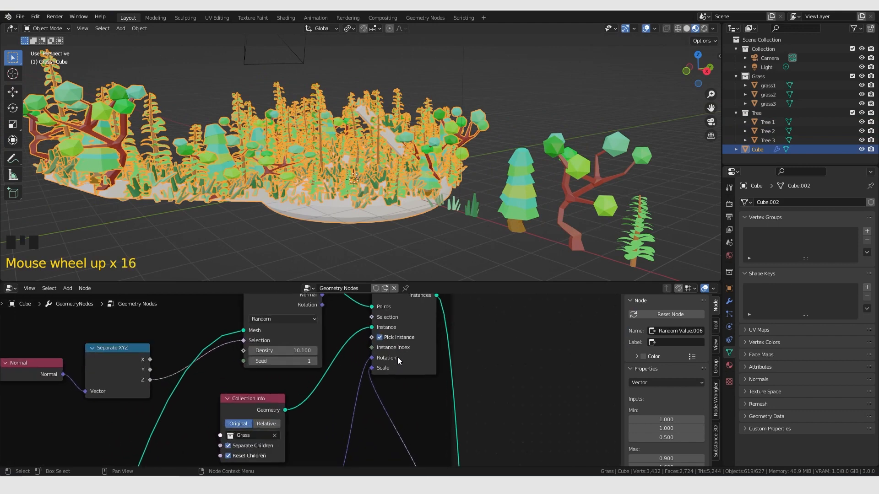
{"action": "scroll", "coordinate": [502, 207], "scroll_direction": "down", "scroll_amount": 4}
{"action": "middle_click_drag", "start_coordinate": [501, 208], "coordinate": [489, 199], "text": "shift"}
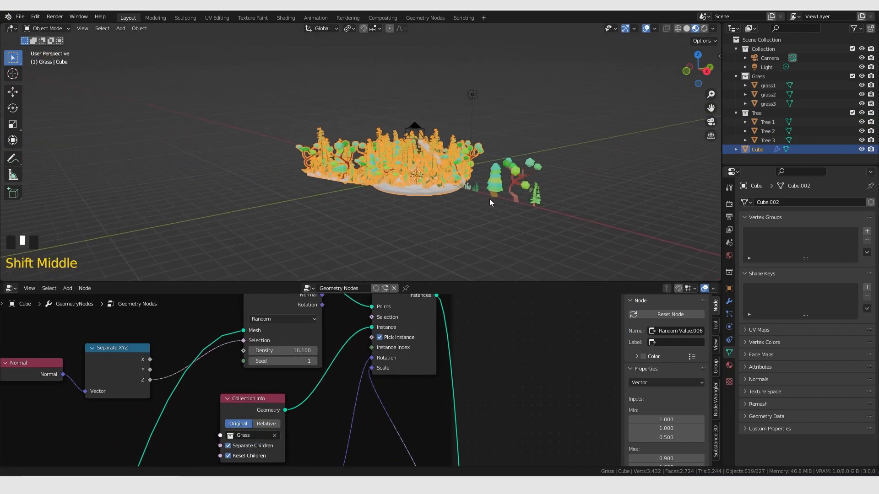
- Scale the three source trees down along global Z to about half their height and apply the scale
{"action": "scroll", "coordinate": [512, 190], "scroll_direction": "up", "scroll_amount": 4}
{"action": "left_click", "coordinate": [477, 141]}
{"action": "left_click", "coordinate": [529, 139], "text": "shift"}
{"action": "left_click", "coordinate": [559, 166], "text": "shift"}
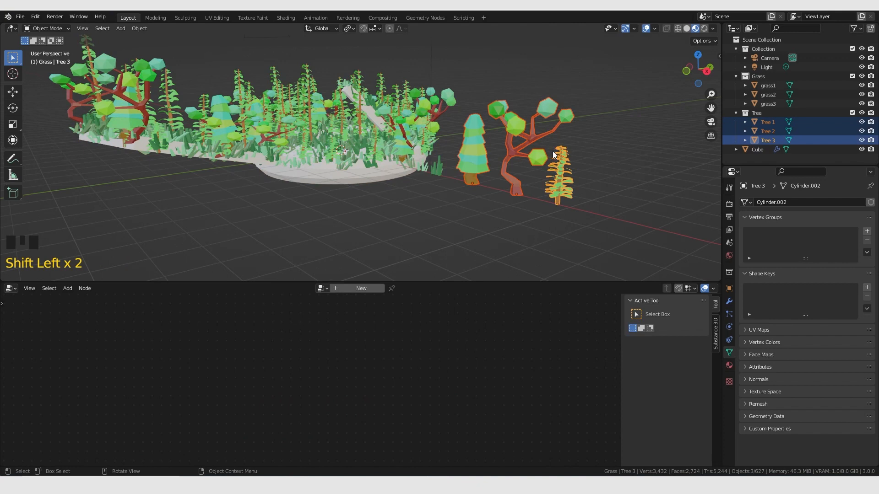
{"action": "key", "text": "s"}
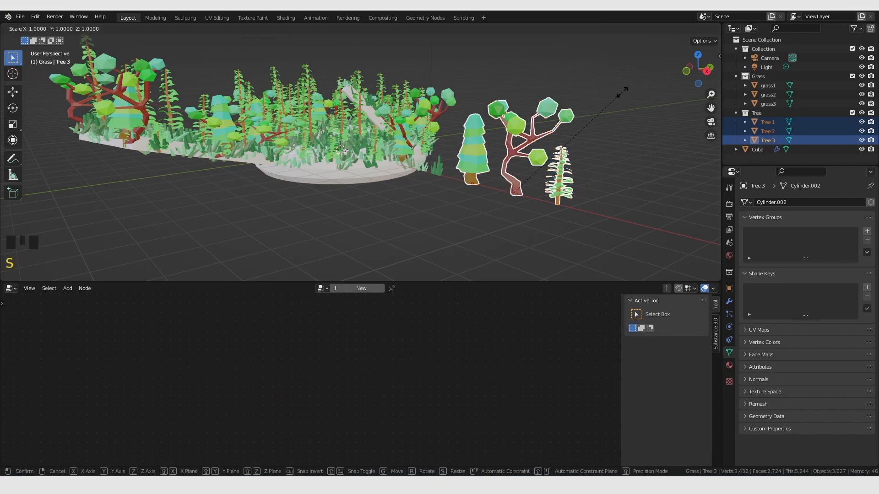
{"action": "key", "text": "z"}
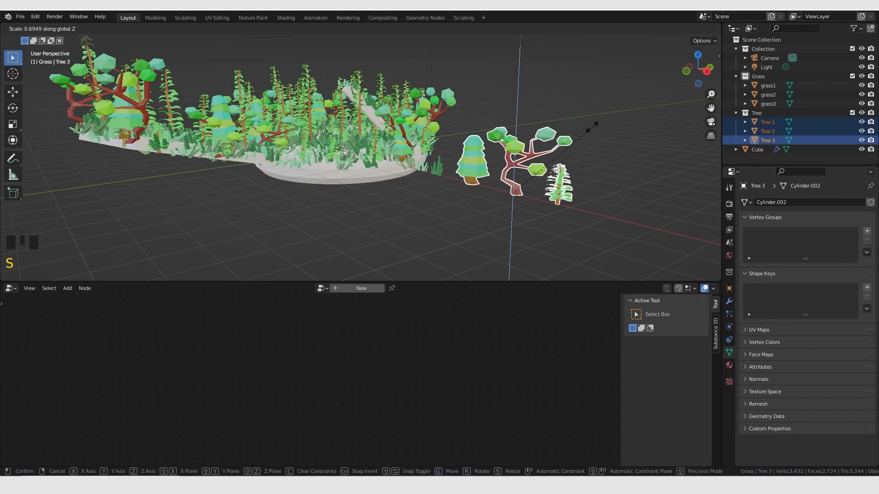
{"action": "left_click", "coordinate": [563, 141]}
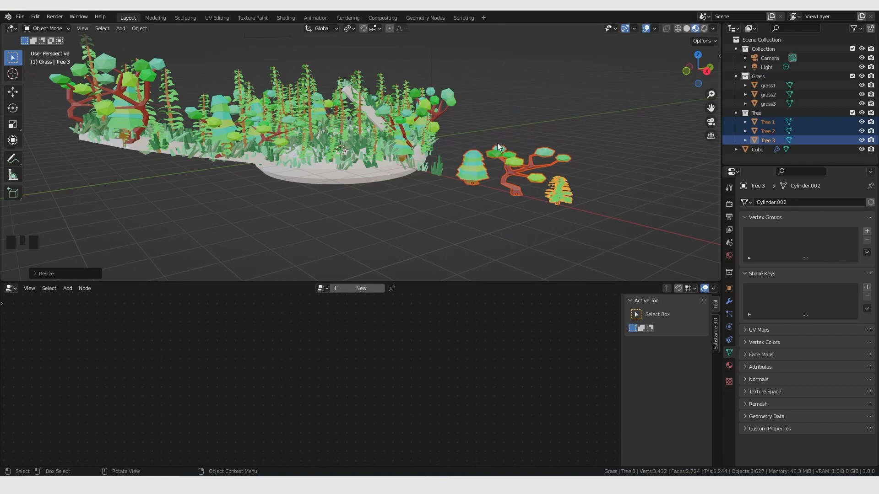
{"action": "key", "text": "ctrl+a"}
{"action": "left_click", "coordinate": [481, 162]}
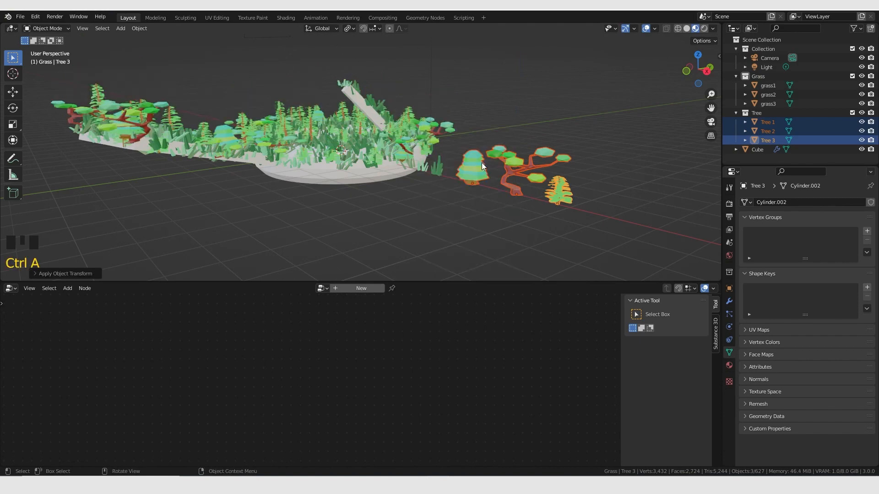
- Undo the applied transform and the vertical scaling of the three source trees after inspecting the scattered result
{"action": "scroll", "coordinate": [361, 172], "scroll_direction": "up", "scroll_amount": 4}
{"action": "middle_click_drag", "start_coordinate": [378, 155], "coordinate": [436, 168]}
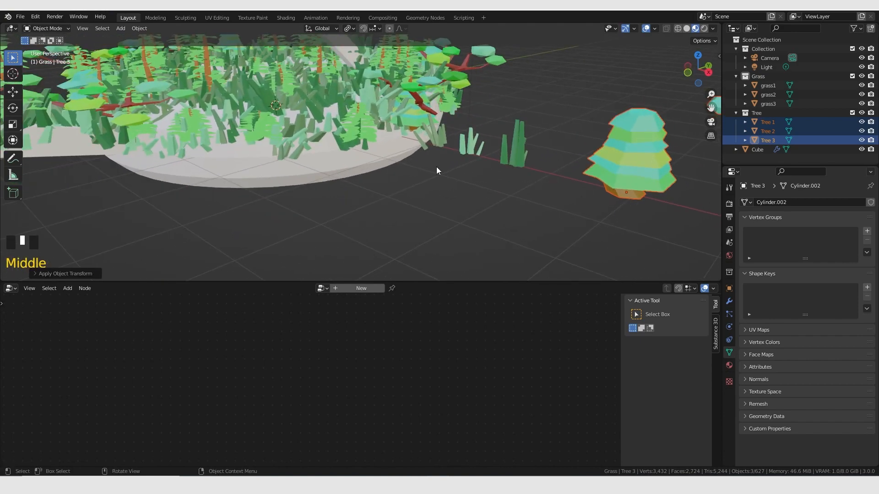
{"action": "scroll", "coordinate": [383, 139], "scroll_direction": "down", "scroll_amount": 4}
{"action": "scroll", "coordinate": [426, 142], "scroll_direction": "up", "scroll_amount": 2}
{"action": "scroll", "coordinate": [476, 139], "scroll_direction": "down", "scroll_amount": 3}
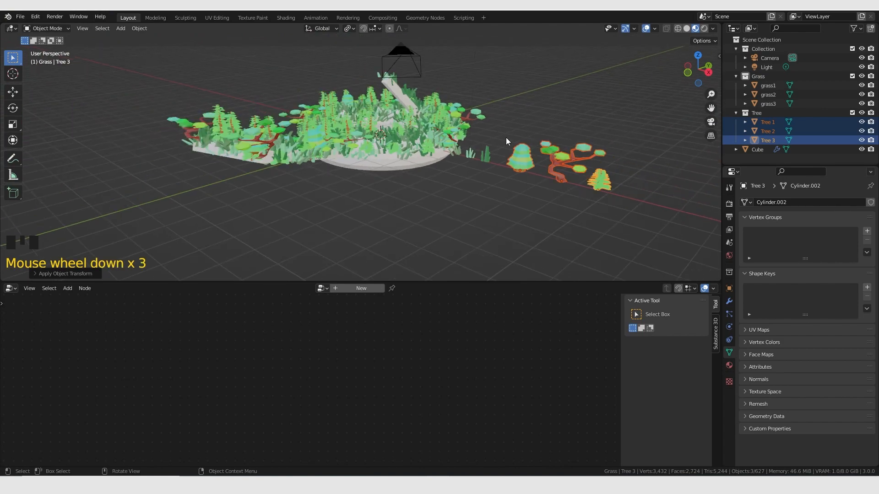
{"action": "key", "text": "ctrl+z"}
{"action": "key", "text": "ctrl+z"}
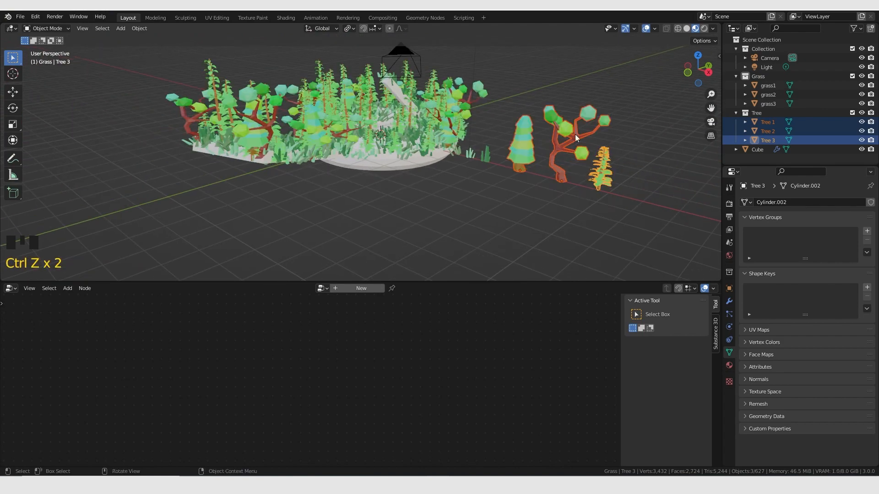
- Delete all vertices of the extruded torus mesh in Edit Mode
{"action": "middle_click_drag", "start_coordinate": [468, 139], "coordinate": [421, 149]}
{"action": "left_click", "coordinate": [443, 160]}
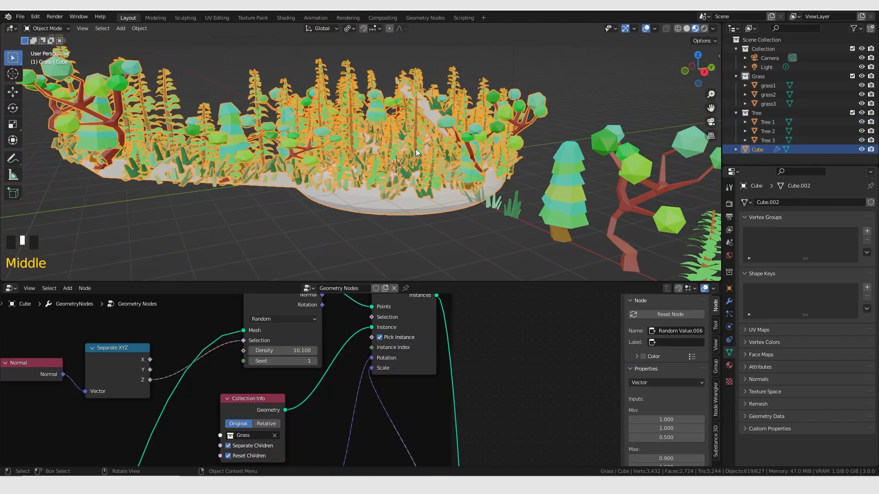
{"action": "key", "text": "Tab"}
{"action": "key", "text": "a"}
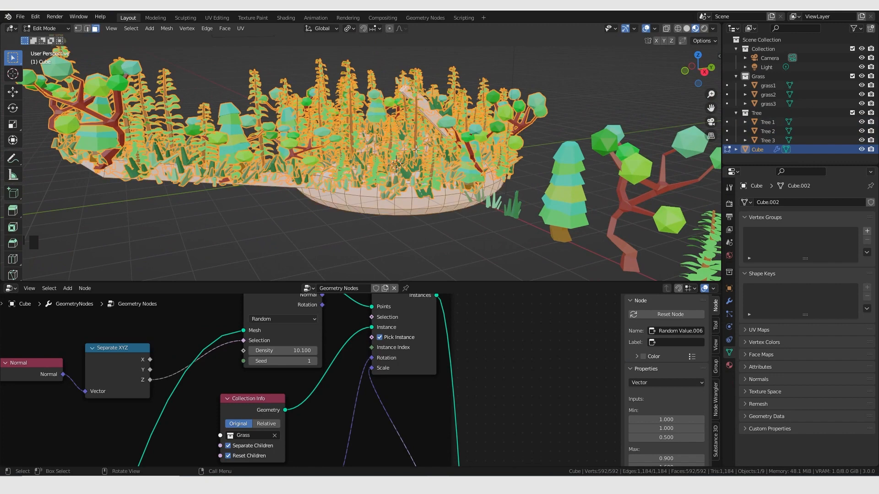
{"action": "key", "text": "x"}
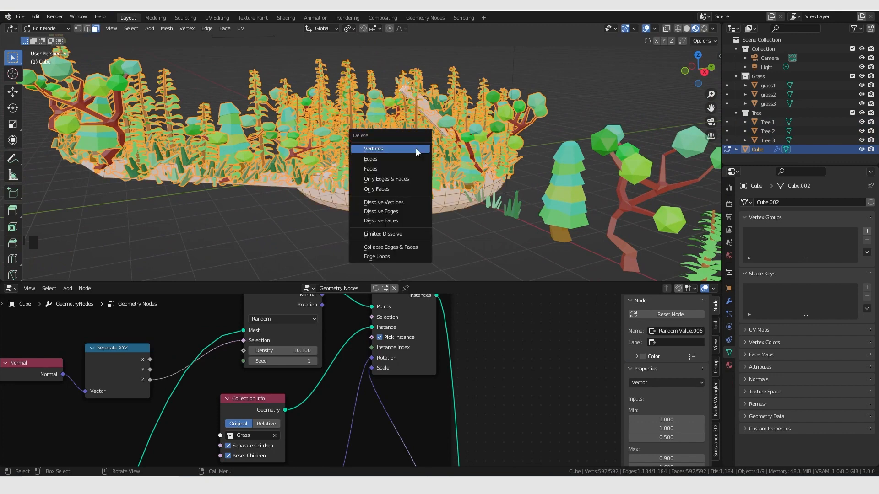
{"action": "left_click", "coordinate": [416, 148]}
{"action": "middle_click_drag", "start_coordinate": [353, 171], "coordinate": [363, 171]}
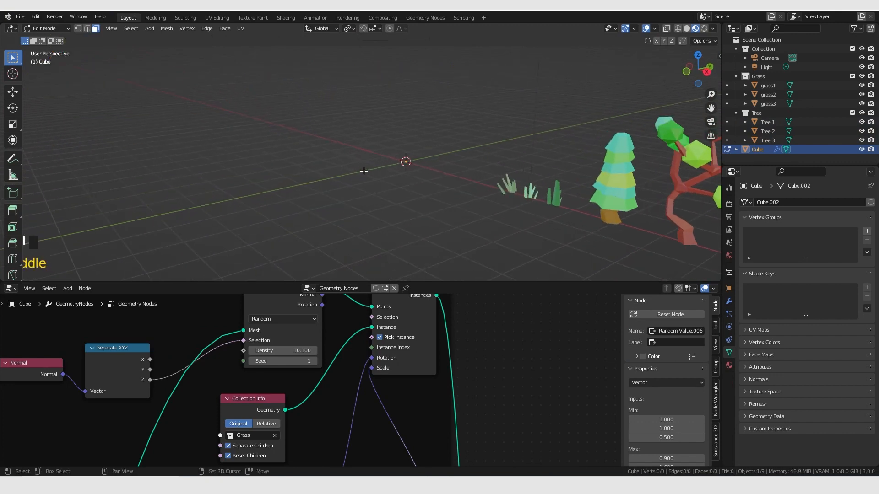
- Add a plane to the emptied mesh, scale it uniformly to more than three times its size, and inspect the scattering
{"action": "key", "text": "shift+a"}
{"action": "left_click", "coordinate": [340, 112]}
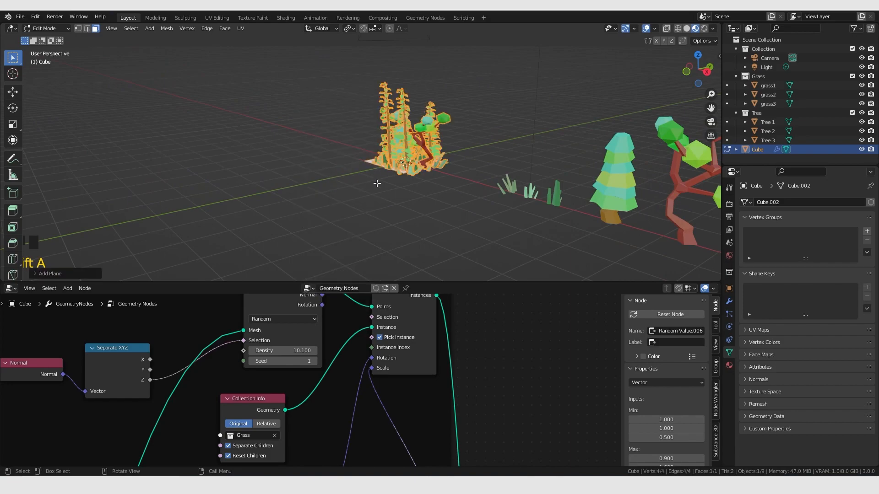
{"action": "middle_click_drag", "start_coordinate": [377, 183], "coordinate": [403, 192]}
{"action": "key", "text": "s"}
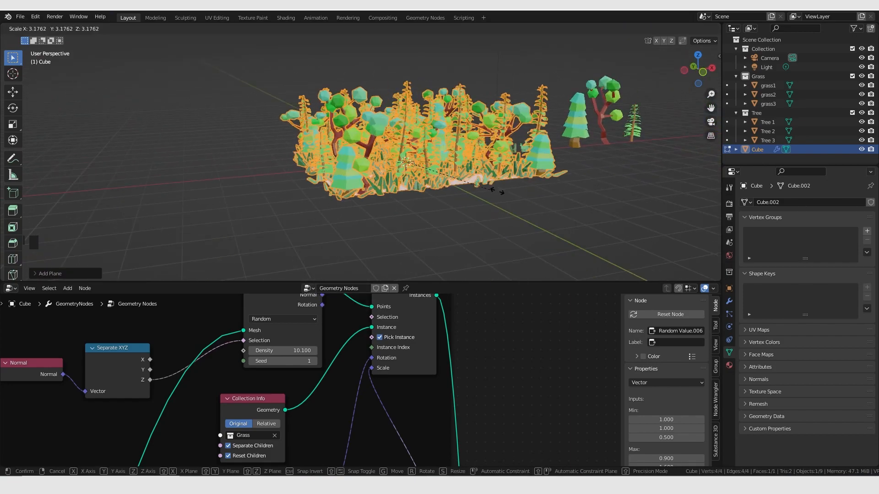
{"action": "left_click", "coordinate": [526, 201]}
{"action": "middle_click_drag", "start_coordinate": [526, 202], "coordinate": [592, 182]}
{"action": "scroll", "coordinate": [457, 160], "scroll_direction": "up", "scroll_amount": 4}
{"action": "scroll", "coordinate": [427, 135], "scroll_direction": "down", "scroll_amount": 2}
{"action": "scroll", "coordinate": [453, 199], "scroll_direction": "down", "scroll_amount": 3}
{"action": "scroll", "coordinate": [414, 194], "scroll_direction": "up", "scroll_amount": 4}
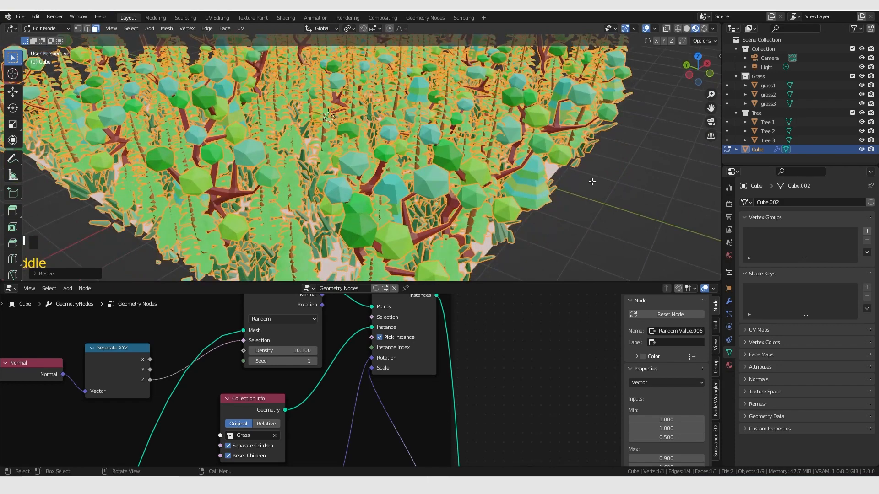
{"action": "scroll", "coordinate": [591, 182], "scroll_direction": "down", "scroll_amount": 3}
- Combine all the nodes inside the Tree 1 frame into one node group and return to the main node tree
{"action": "scroll", "coordinate": [411, 351], "scroll_direction": "up", "scroll_amount": 5}
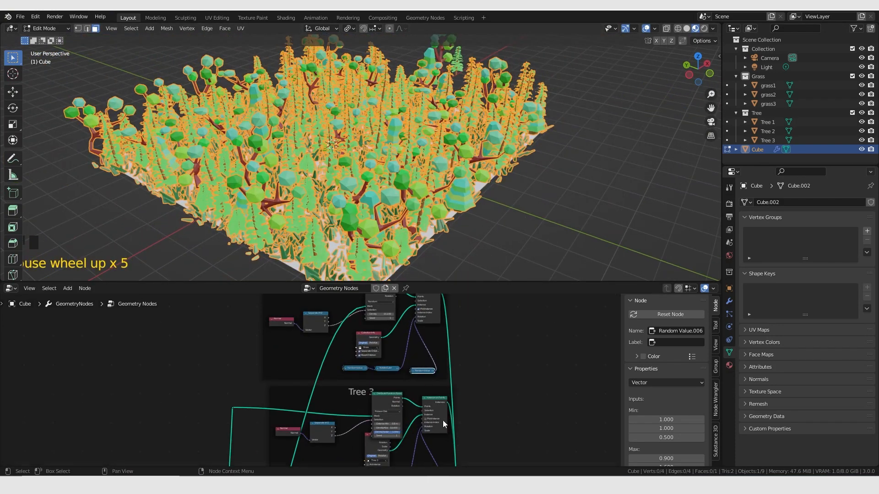
{"action": "middle_click_drag", "start_coordinate": [443, 420], "coordinate": [400, 329], "text": "shift"}
{"action": "scroll", "coordinate": [402, 377], "scroll_direction": "down", "scroll_amount": 9}
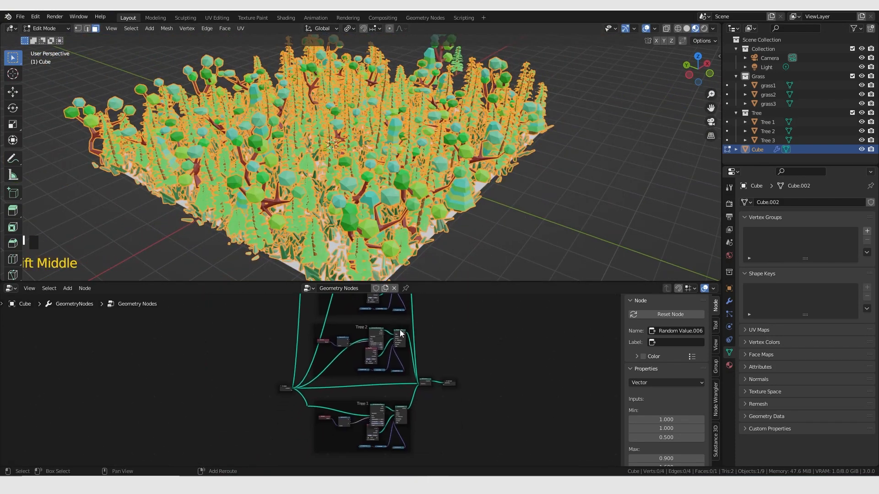
{"action": "middle_click_drag", "start_coordinate": [417, 424], "coordinate": [418, 356], "text": "shift"}
{"action": "scroll", "coordinate": [405, 392], "scroll_direction": "up", "scroll_amount": 10}
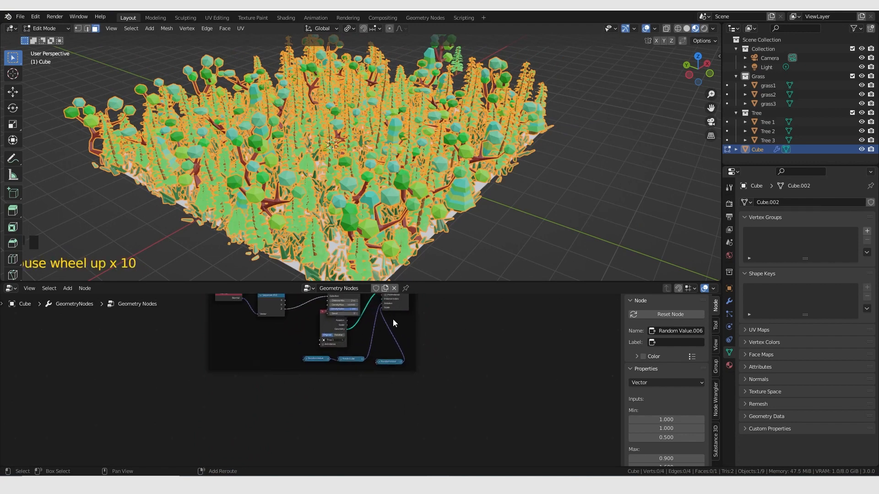
{"action": "middle_click_drag", "start_coordinate": [392, 323], "coordinate": [421, 413], "text": "shift"}
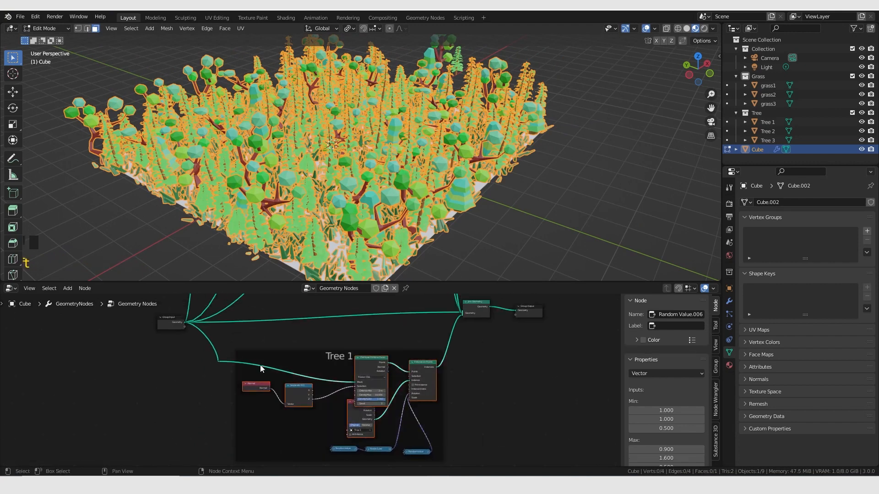
{"action": "middle_click_drag", "start_coordinate": [260, 364], "coordinate": [249, 305], "text": "shift"}
{"action": "mouse_move", "coordinate": [498, 422]}
{"action": "left_mouse_down", "text": "shift"}
{"action": "mouse_move", "coordinate": [234, 312]}
{"action": "mouse_move", "coordinate": [216, 293]}
{"action": "left_mouse_up", "text": "shift"}
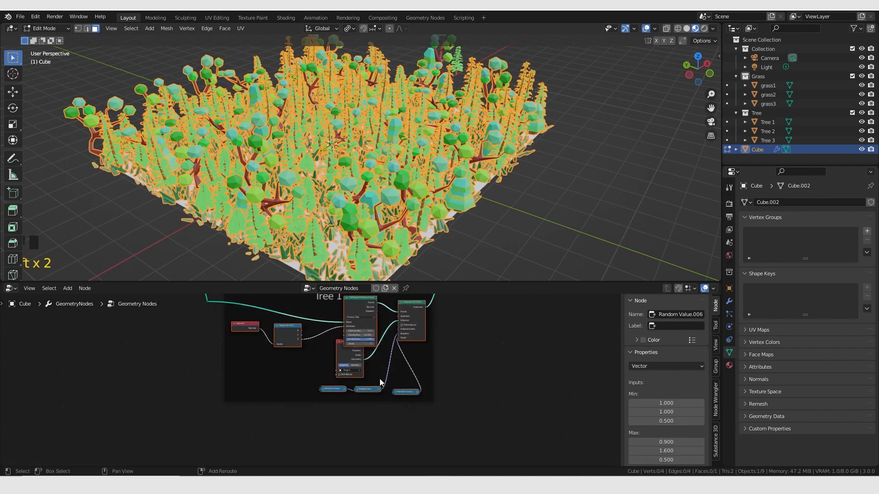
{"action": "middle_click_drag", "start_coordinate": [380, 382], "coordinate": [392, 430], "text": "shift"}
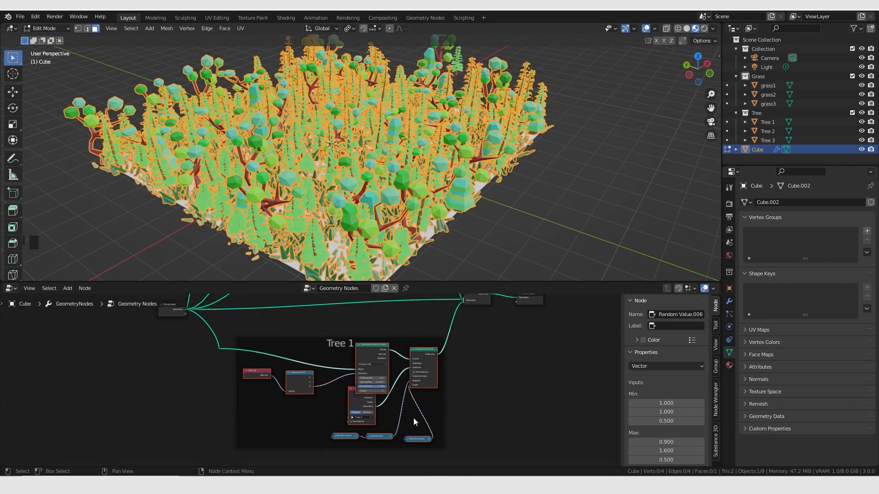
{"action": "key", "text": "ctrl+g"}
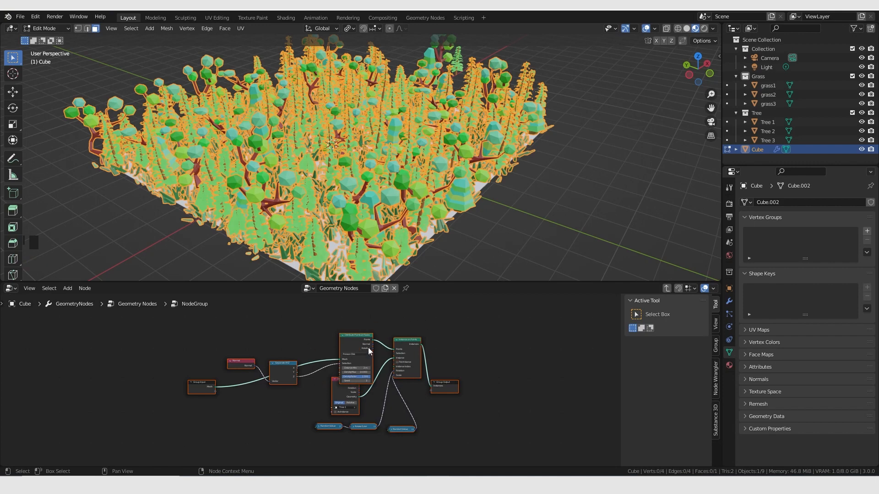
{"action": "key", "text": "Tab"}
- Edit the Tree 1 node group and set the Poisson Disk distribution's Distance Min to 2.8 m
{"action": "scroll", "coordinate": [354, 378], "scroll_direction": "up", "scroll_amount": 5}
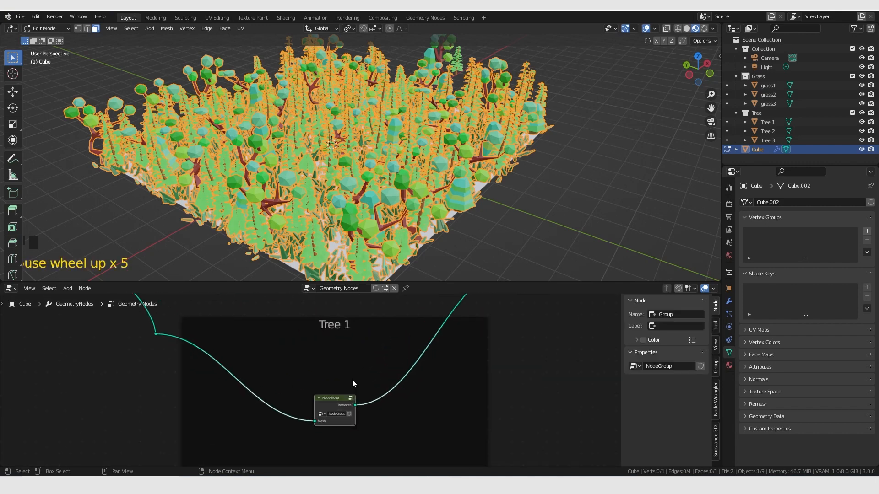
{"action": "scroll", "coordinate": [323, 376], "scroll_direction": "up", "scroll_amount": 6}
{"action": "middle_click_drag", "start_coordinate": [367, 376], "coordinate": [346, 395]}
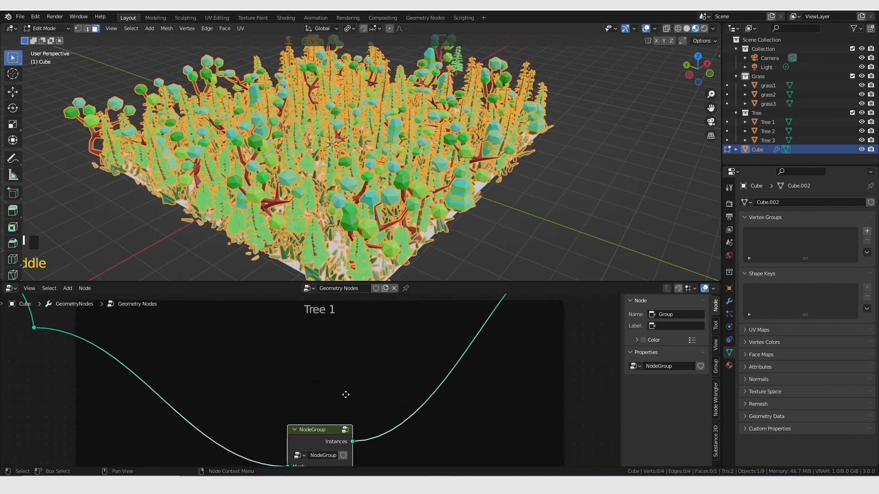
{"action": "middle_click_drag", "start_coordinate": [483, 394], "coordinate": [496, 329]}
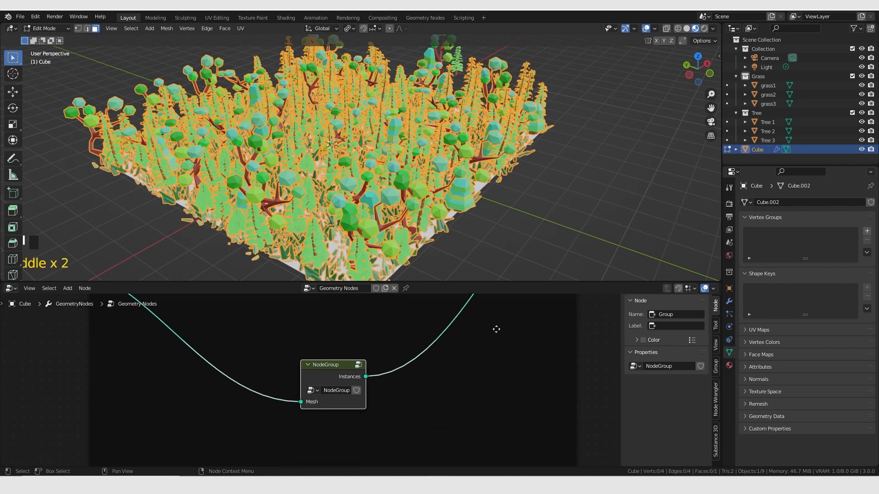
{"action": "left_click", "coordinate": [396, 376]}
{"action": "left_click", "coordinate": [329, 385]}
{"action": "key", "text": "Tab"}
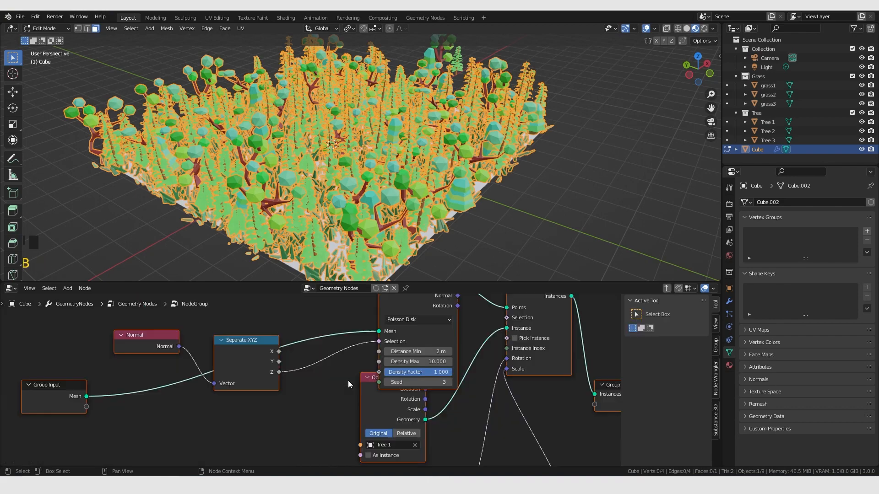
{"action": "middle_click_drag", "start_coordinate": [359, 385], "coordinate": [419, 373]}
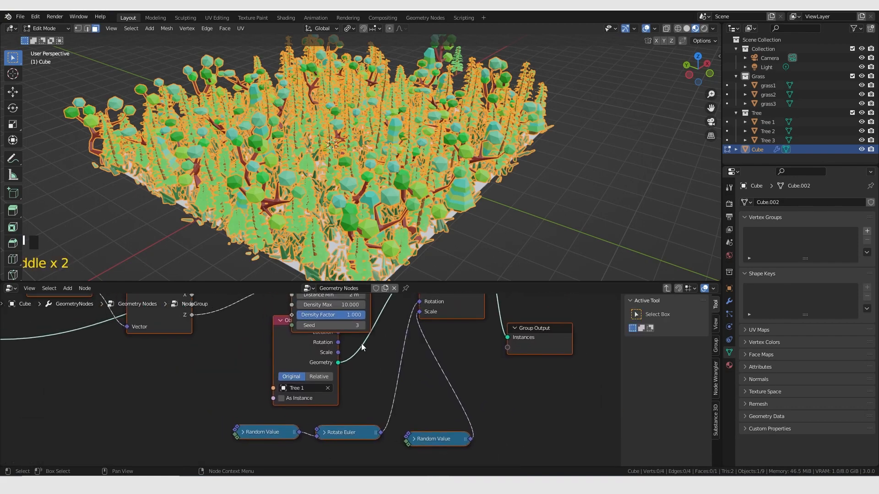
{"action": "middle_click_drag", "start_coordinate": [361, 343], "coordinate": [371, 409]}
{"action": "left_click_drag", "start_coordinate": [330, 361], "coordinate": [355, 361]}
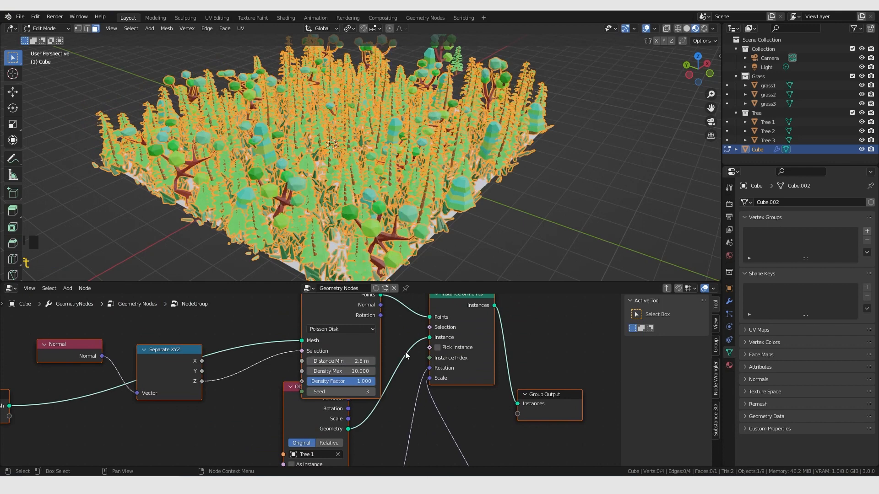
{"action": "key", "text": "Tab"}
- Combine the Tree 2 frame and all its nodes into a node group
{"action": "scroll", "coordinate": [433, 333], "scroll_direction": "down", "scroll_amount": 4}
{"action": "key", "text": "Tab"}
{"action": "middle_click_drag", "start_coordinate": [394, 353], "coordinate": [434, 385]}
{"action": "scroll", "coordinate": [427, 367], "scroll_direction": "down", "scroll_amount": 2}
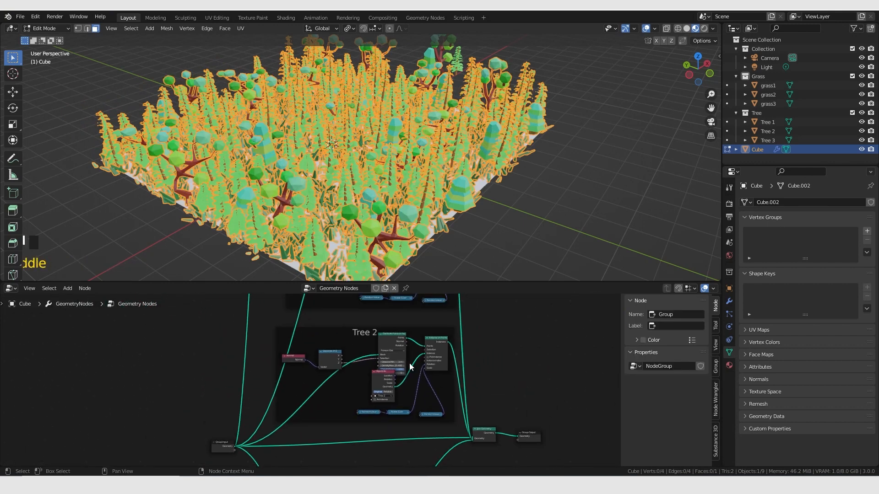
{"action": "left_click_drag", "start_coordinate": [456, 427], "coordinate": [271, 319]}
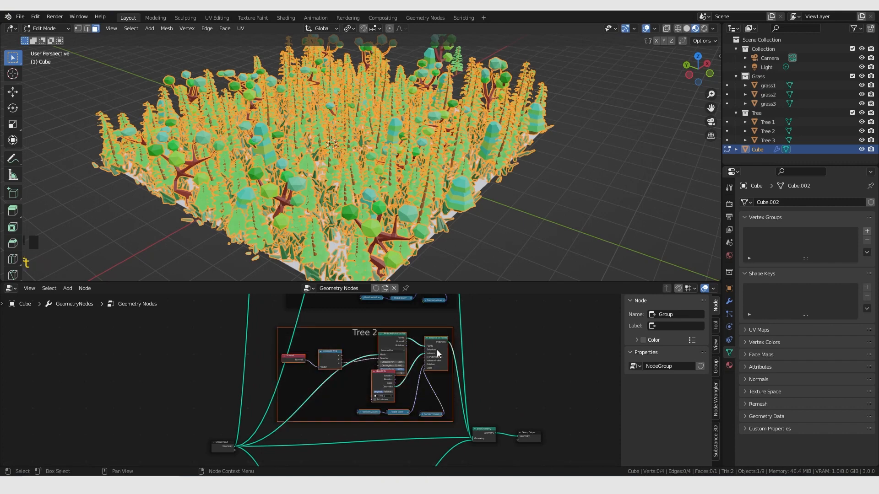
{"action": "key", "text": "ctrl+g"}
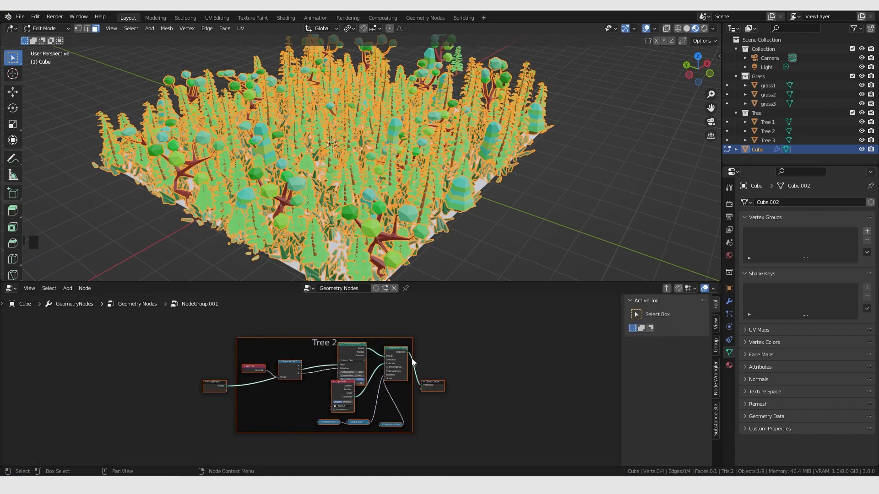
- Combine the nodes inside the Tree 3 frame into one node group and return to the main node tree
{"action": "key", "text": "Tab"}
{"action": "scroll", "coordinate": [398, 378], "scroll_direction": "down", "scroll_amount": 9}
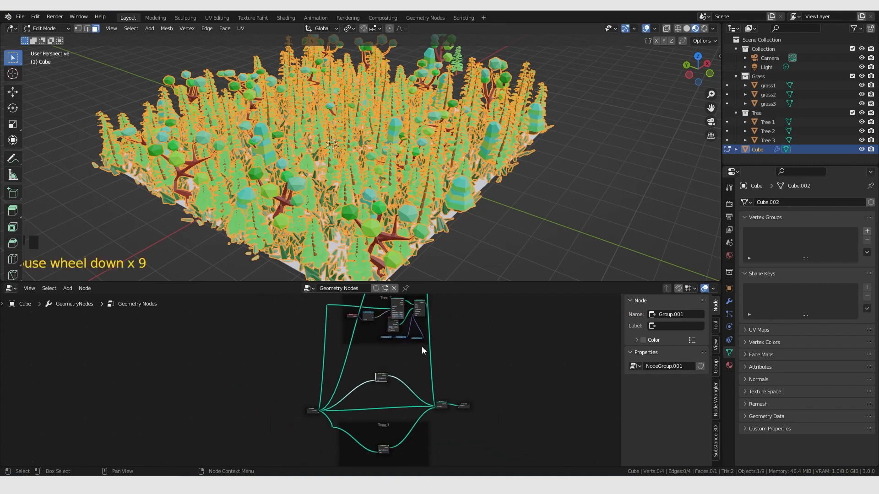
{"action": "scroll", "coordinate": [416, 394], "scroll_direction": "up", "scroll_amount": 5}
{"action": "left_click_drag", "start_coordinate": [427, 402], "coordinate": [294, 319]}
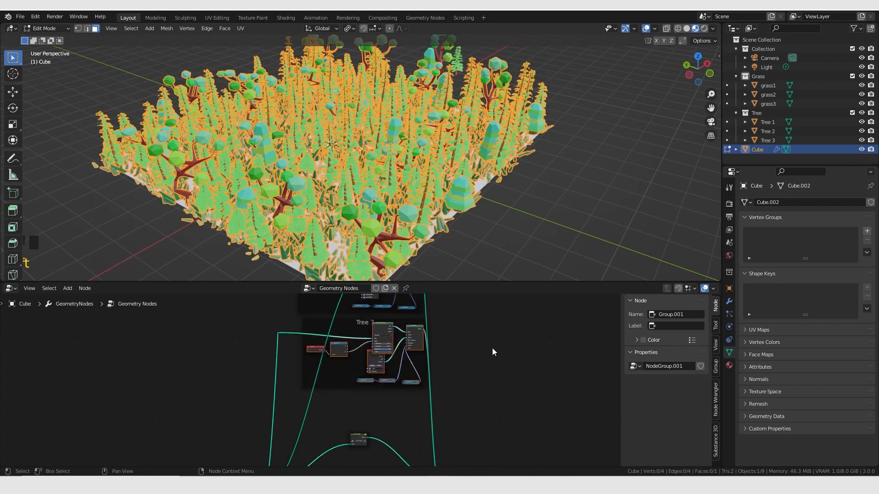
{"action": "key", "text": "ctrl+g"}
{"action": "key", "text": "Tab"}
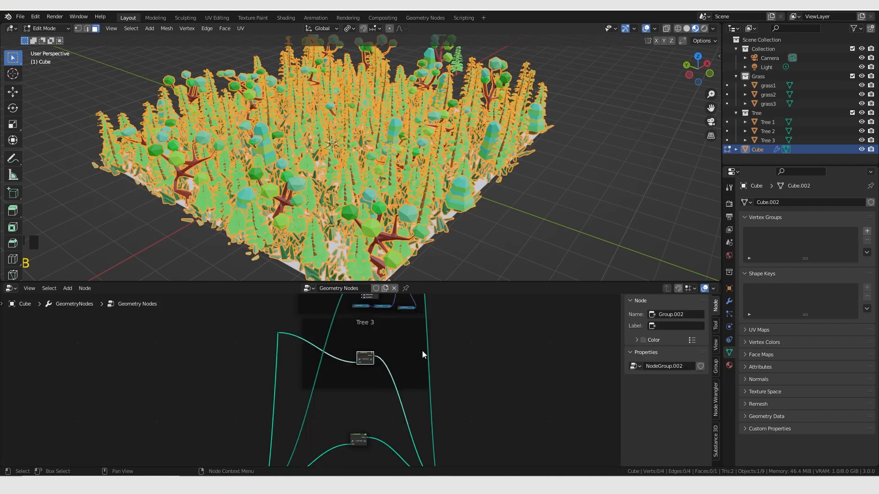
- Combine the Grass frame and all its nodes into a node group and return to the main node tree
{"action": "middle_click_drag", "start_coordinate": [422, 350], "coordinate": [413, 460]}
{"action": "left_click_drag", "start_coordinate": [250, 324], "coordinate": [438, 424]}
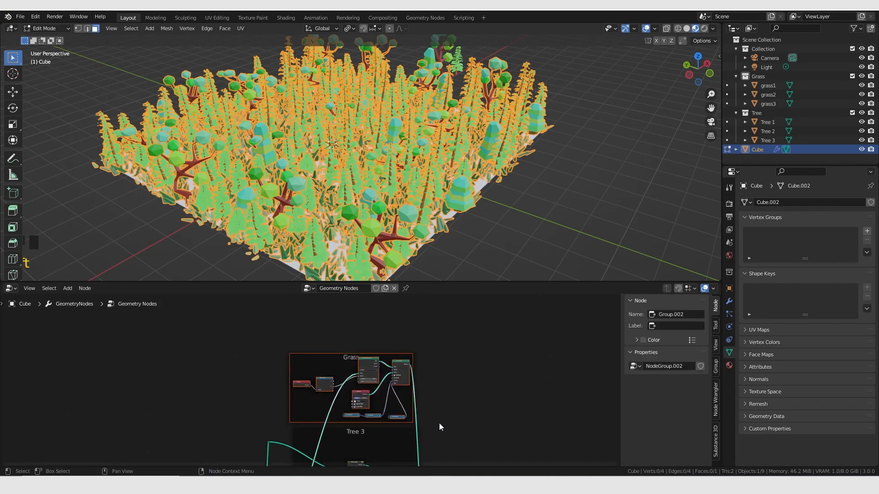
{"action": "key", "text": "ctrl+g"}
{"action": "scroll", "coordinate": [371, 389], "scroll_direction": "down", "scroll_amount": 4}
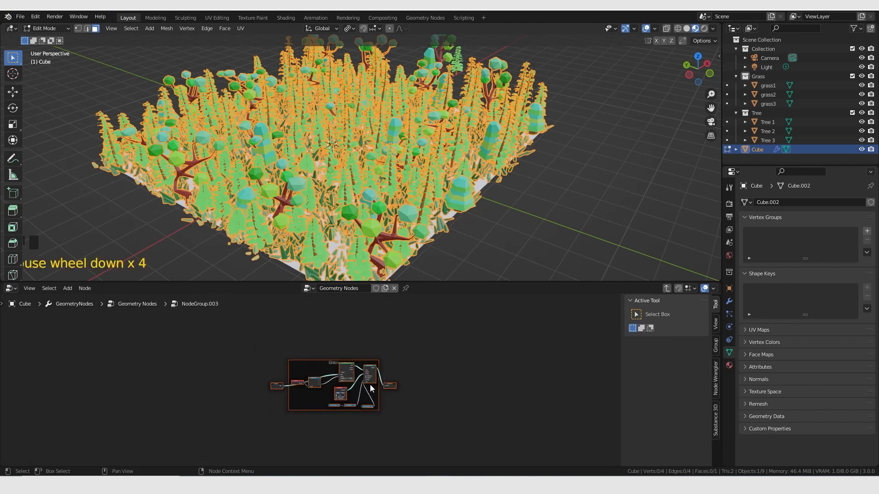
{"action": "key", "text": "Tab"}
- Delete the leftover Tree 1 and Tree 3 frames, keeping their node groups in the main tree
{"action": "scroll", "coordinate": [403, 432], "scroll_direction": "down", "scroll_amount": 5}
{"action": "scroll", "coordinate": [402, 366], "scroll_direction": "up", "scroll_amount": 5}
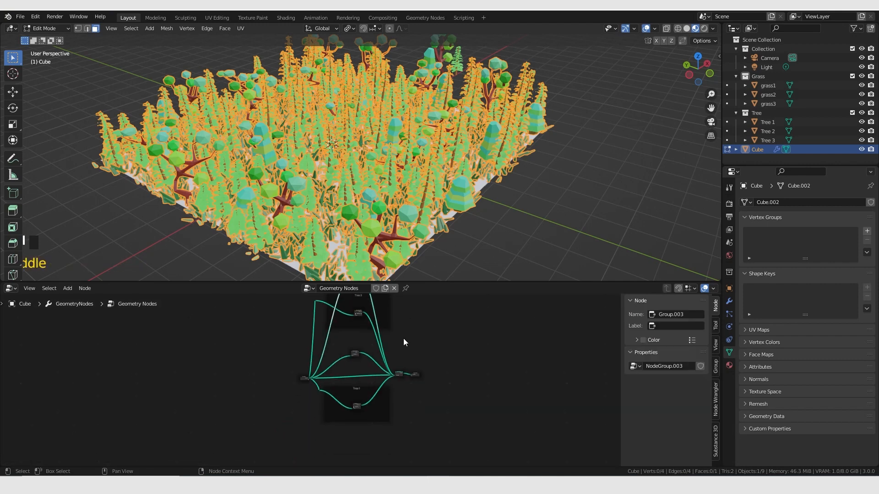
{"action": "scroll", "coordinate": [390, 366], "scroll_direction": "up", "scroll_amount": 4}
{"action": "left_click", "coordinate": [383, 439]}
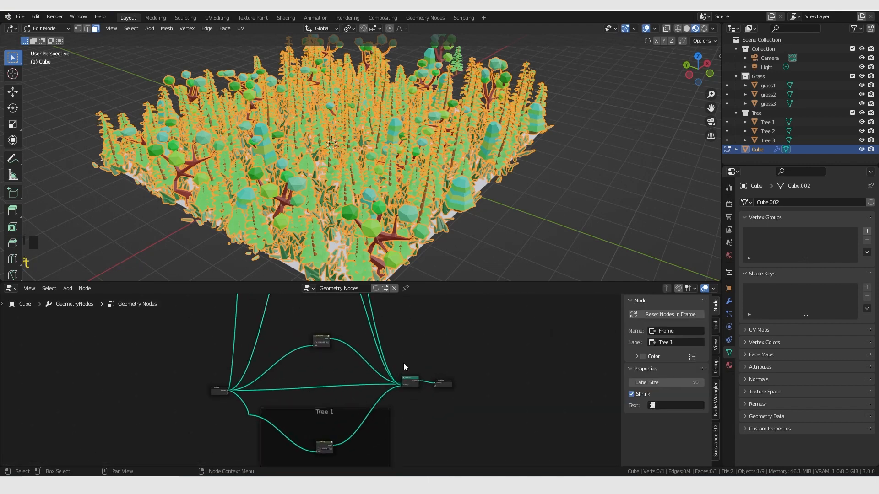
{"action": "middle_click_drag", "start_coordinate": [326, 337], "coordinate": [379, 398]}
{"action": "middle_click_drag", "start_coordinate": [454, 392], "coordinate": [454, 312]}
{"action": "left_click", "coordinate": [394, 337]}
{"action": "middle_click_drag", "start_coordinate": [433, 354], "coordinate": [404, 320]}
{"action": "key", "text": "x"}
{"action": "scroll", "coordinate": [400, 360], "scroll_direction": "down", "scroll_amount": 5}
{"action": "left_click", "coordinate": [388, 399]}
{"action": "key", "text": "x"}
{"action": "scroll", "coordinate": [383, 410], "scroll_direction": "up", "scroll_amount": 6}
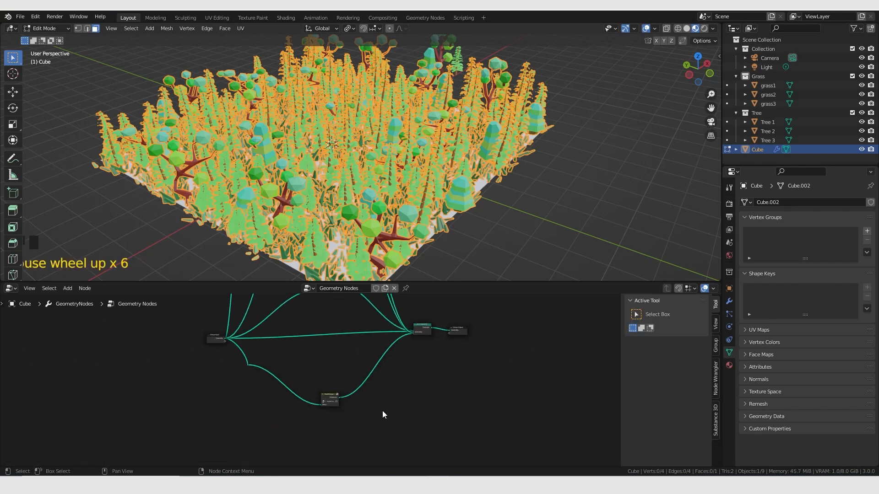
- Gather the four node groups into a compact column between the Group Input and Join Geometry nodes
{"action": "left_click_drag", "start_coordinate": [333, 404], "coordinate": [336, 357]}
{"action": "middle_click_drag", "start_coordinate": [338, 323], "coordinate": [347, 410]}
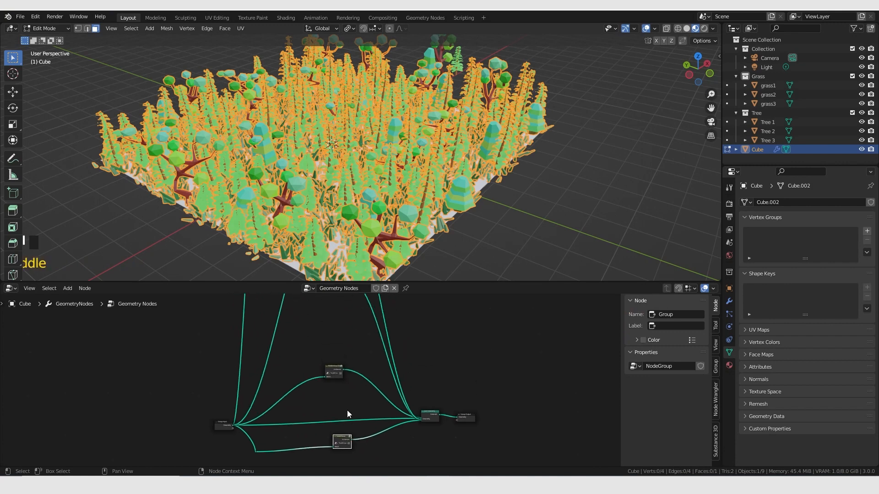
{"action": "key", "text": "shift+d"}
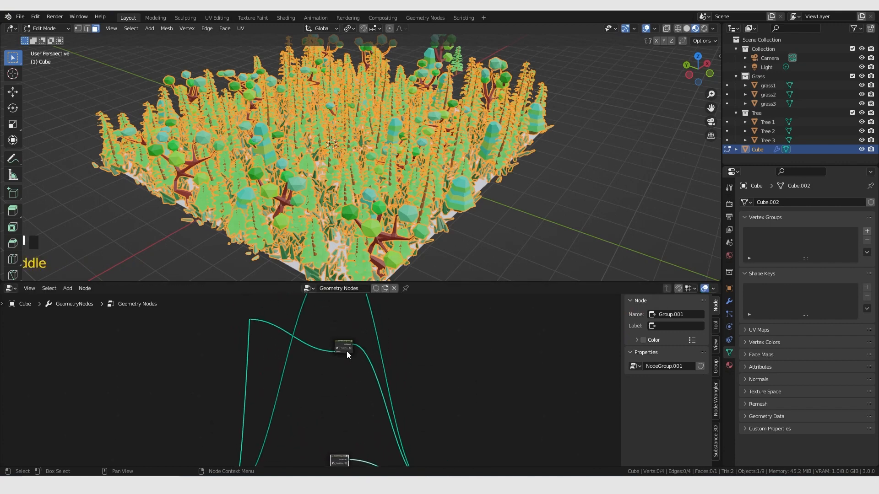
{"action": "left_click", "coordinate": [347, 351]}
{"action": "left_click_drag", "start_coordinate": [347, 351], "coordinate": [346, 435]}
{"action": "middle_click_drag", "start_coordinate": [350, 298], "coordinate": [350, 388]}
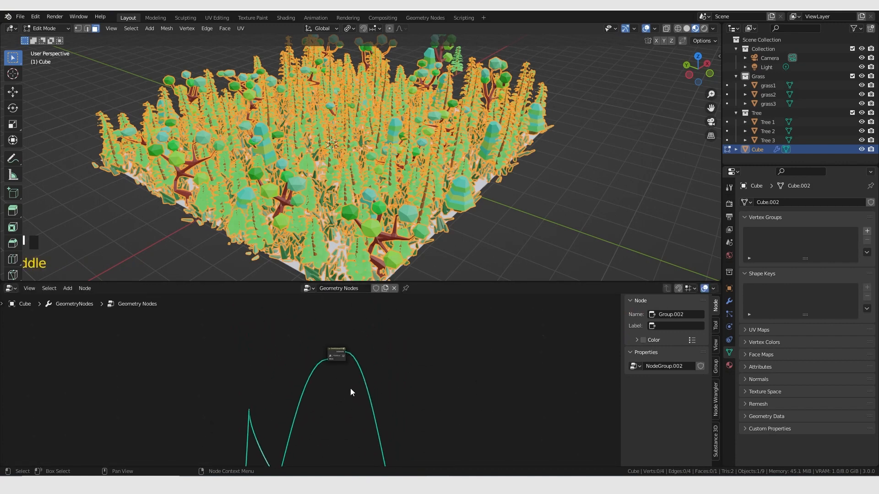
{"action": "key", "text": "shift+d"}
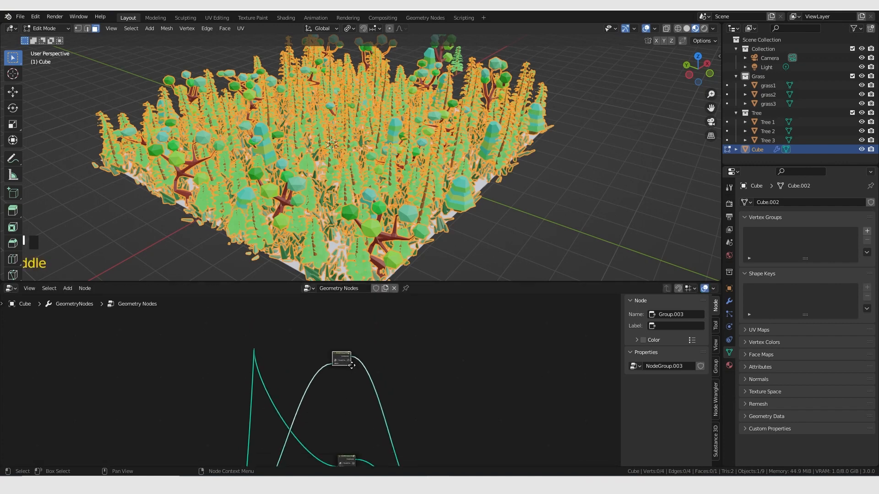
{"action": "left_click", "coordinate": [362, 460]}
{"action": "middle_click_drag", "start_coordinate": [307, 324], "coordinate": [316, 369]}
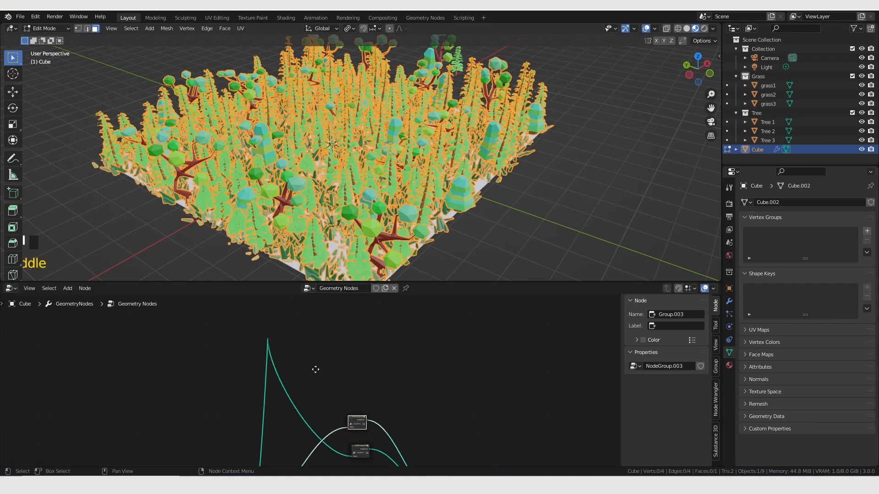
- Bring the stray reroute point down near the Group Input and even out the spacing of the stacked node groups
{"action": "left_click_drag", "start_coordinate": [293, 384], "coordinate": [293, 383]}
{"action": "key", "text": "g"}
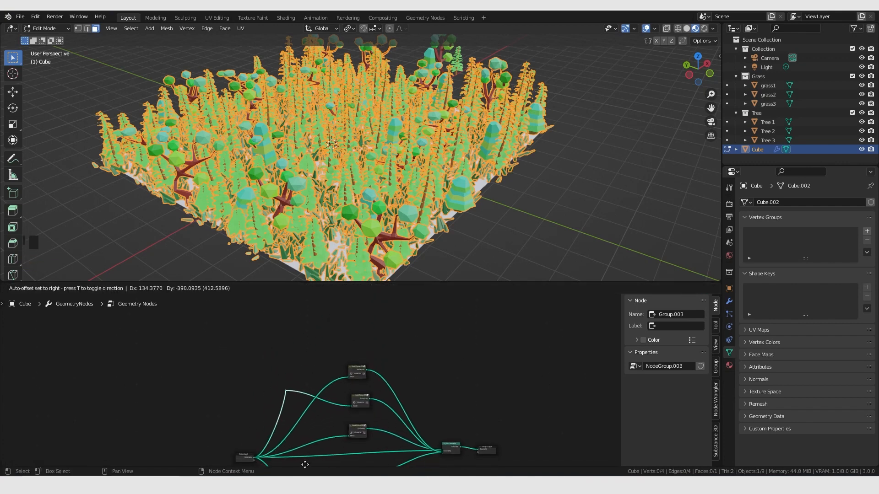
{"action": "left_click", "coordinate": [290, 435]}
{"action": "scroll", "coordinate": [416, 418], "scroll_direction": "up", "scroll_amount": 5}
{"action": "middle_click_drag", "start_coordinate": [417, 419], "coordinate": [342, 439]}
{"action": "left_click_drag", "start_coordinate": [342, 438], "coordinate": [340, 421]}
{"action": "left_click_drag", "start_coordinate": [167, 425], "coordinate": [198, 405]}
{"action": "left_click_drag", "start_coordinate": [334, 379], "coordinate": [335, 382]}
{"action": "left_click_drag", "start_coordinate": [337, 333], "coordinate": [334, 350]}
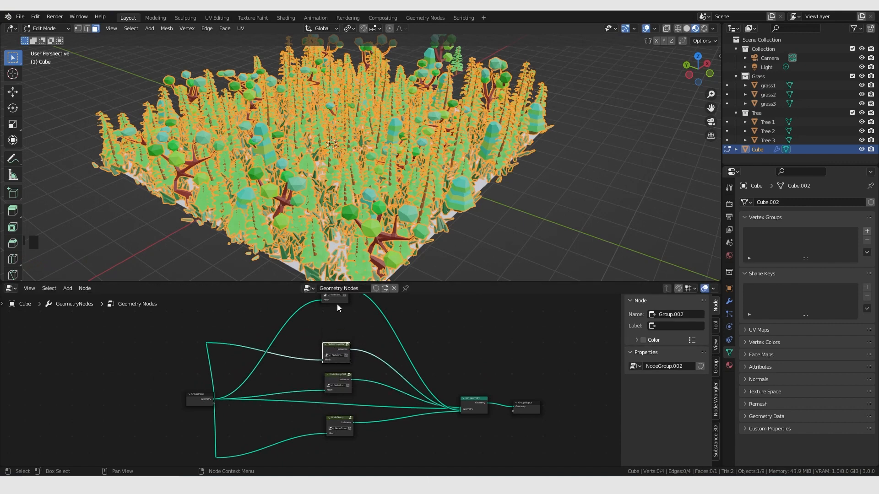
{"action": "left_click_drag", "start_coordinate": [337, 304], "coordinate": [338, 327]}
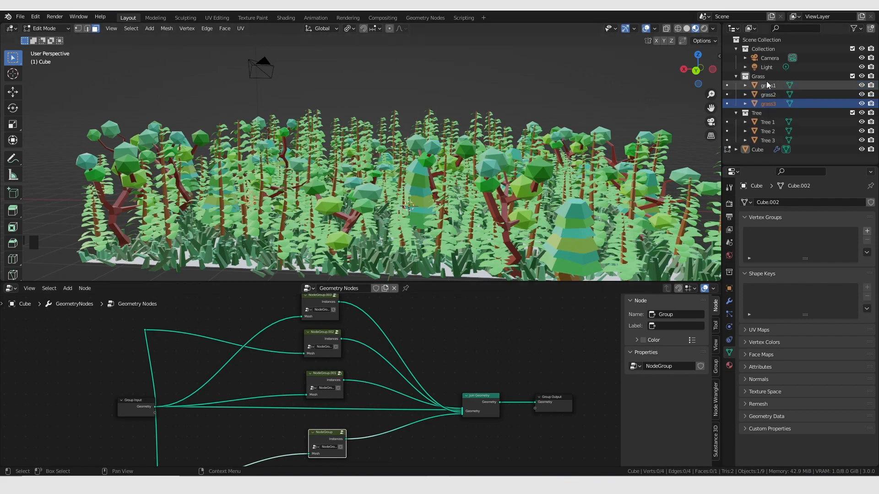
- Inspect the scattered trees and grass on the plane close up and from several angles
{"action": "middle_click_drag", "start_coordinate": [436, 176], "coordinate": [208, 176]}
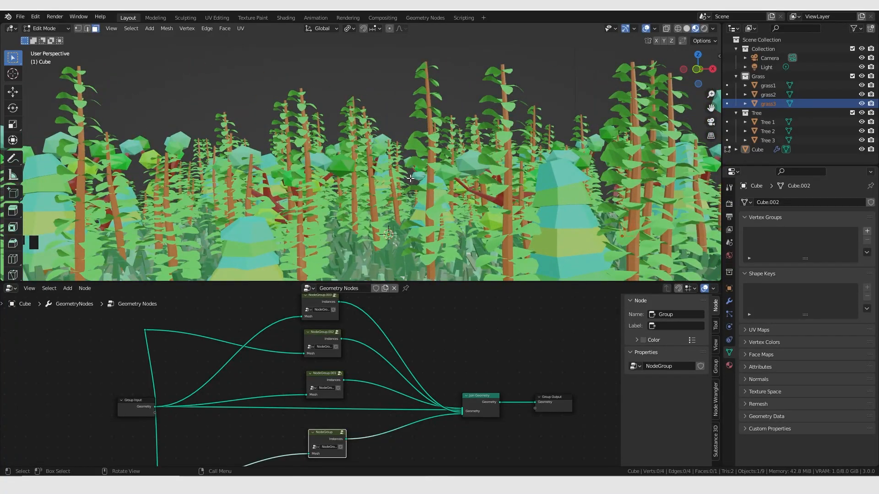
{"action": "scroll", "coordinate": [411, 178], "scroll_direction": "down", "scroll_amount": 5}
{"action": "scroll", "coordinate": [410, 179], "scroll_direction": "up", "scroll_amount": 5}
{"action": "middle_click_drag", "start_coordinate": [411, 179], "coordinate": [328, 378]}
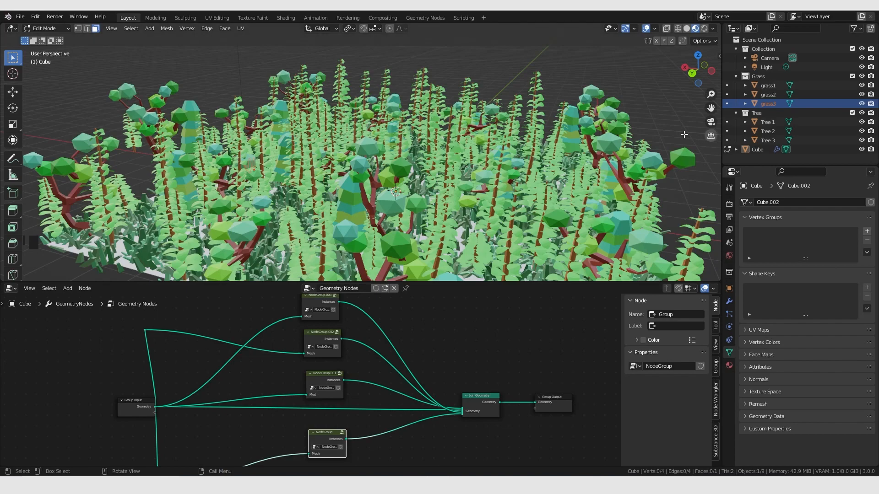
{"action": "middle_click_drag", "start_coordinate": [495, 168], "coordinate": [453, 143]}
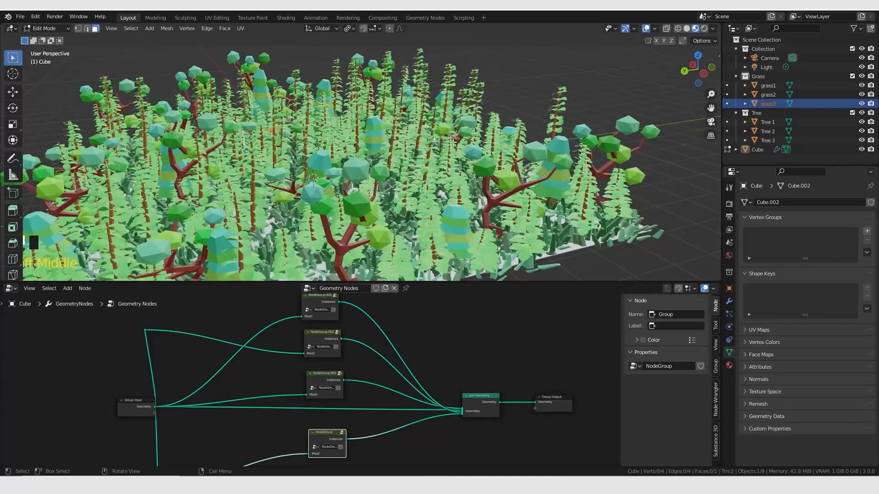